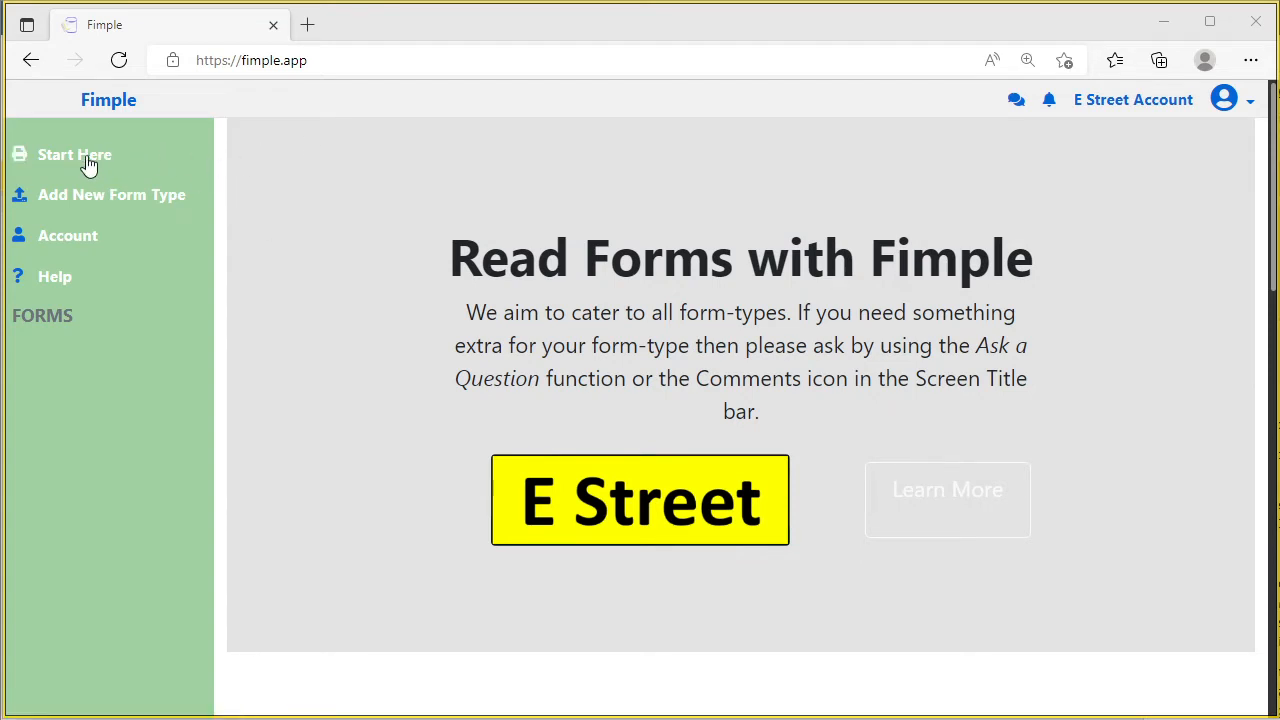
# Start a new form type upload with the batch group name "Demo" and the batch name "New Form Demo"
pyautogui.click(80, 162)
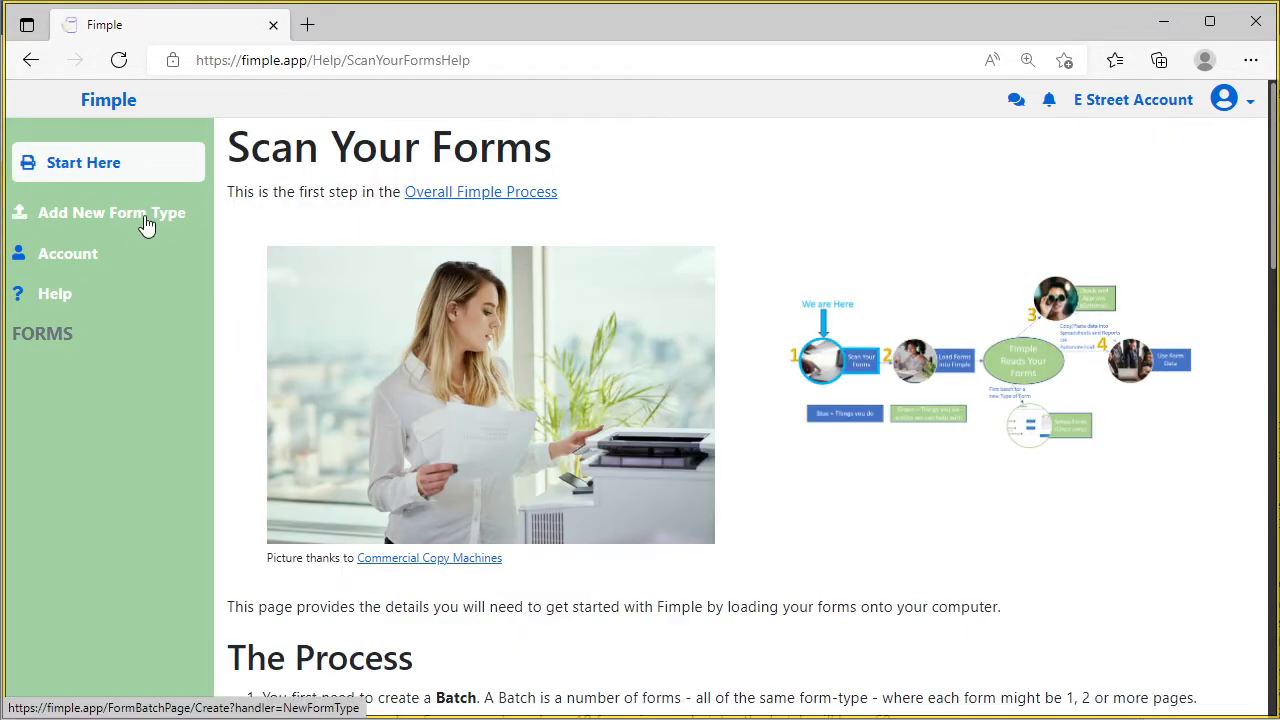
pyautogui.click(124, 217)
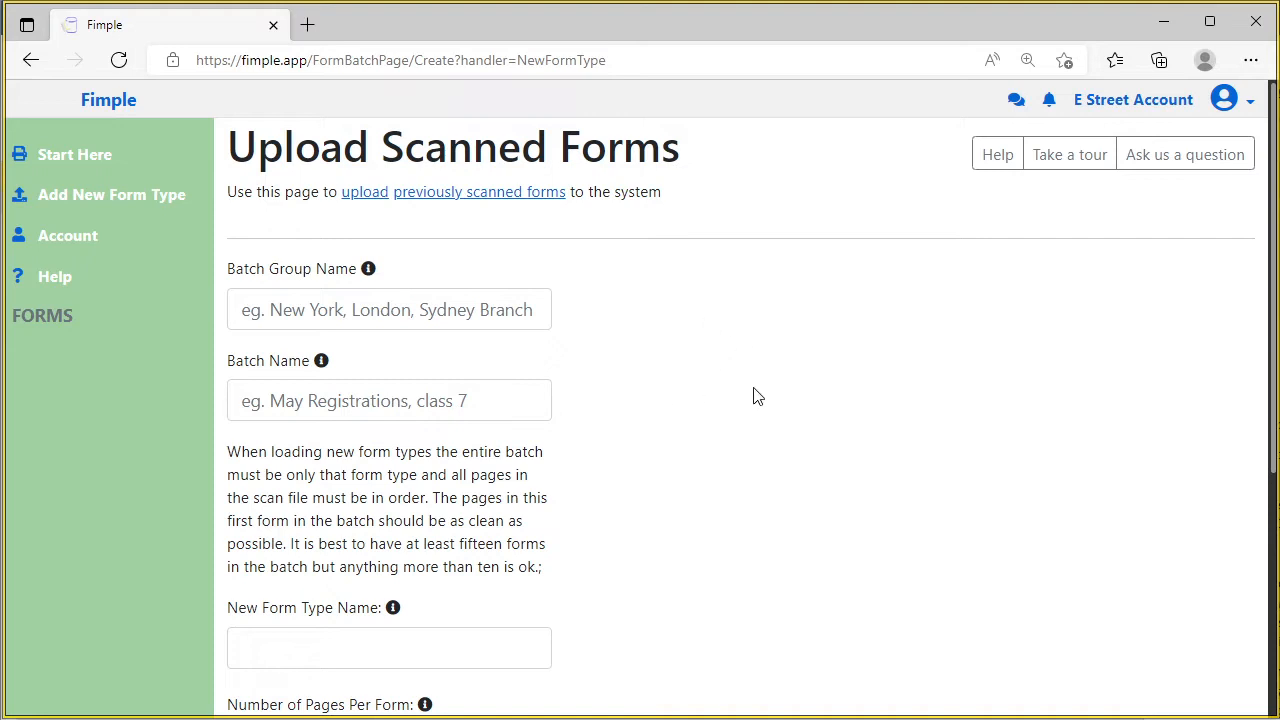
pyautogui.click(415, 307)
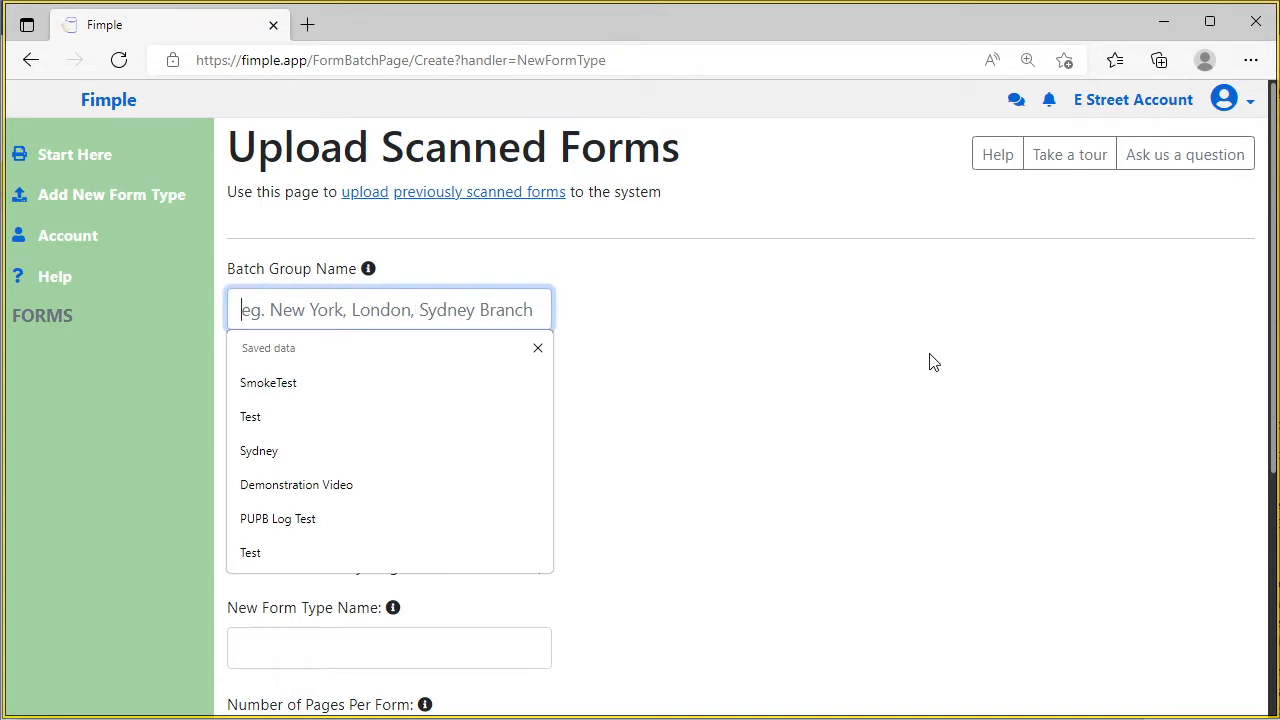
pyautogui.write('Dem')
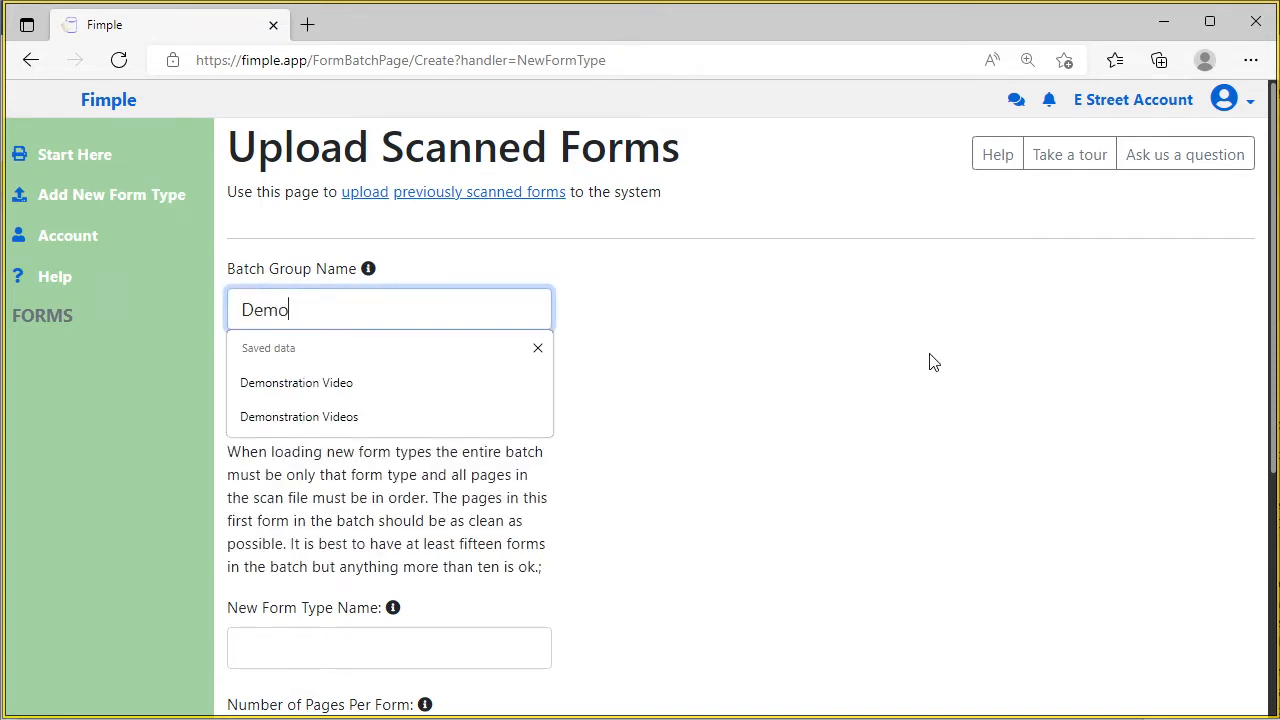
pyautogui.write('o')
pyautogui.press('Tab')
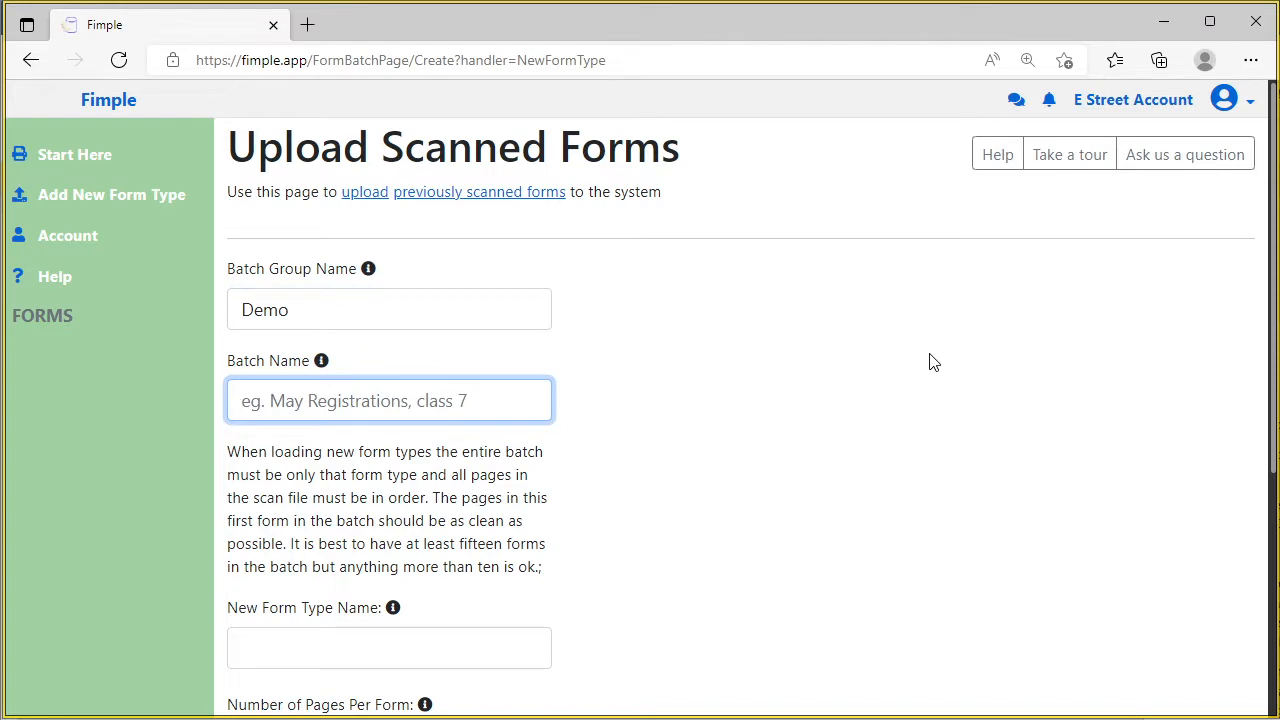
pyautogui.write('New F')
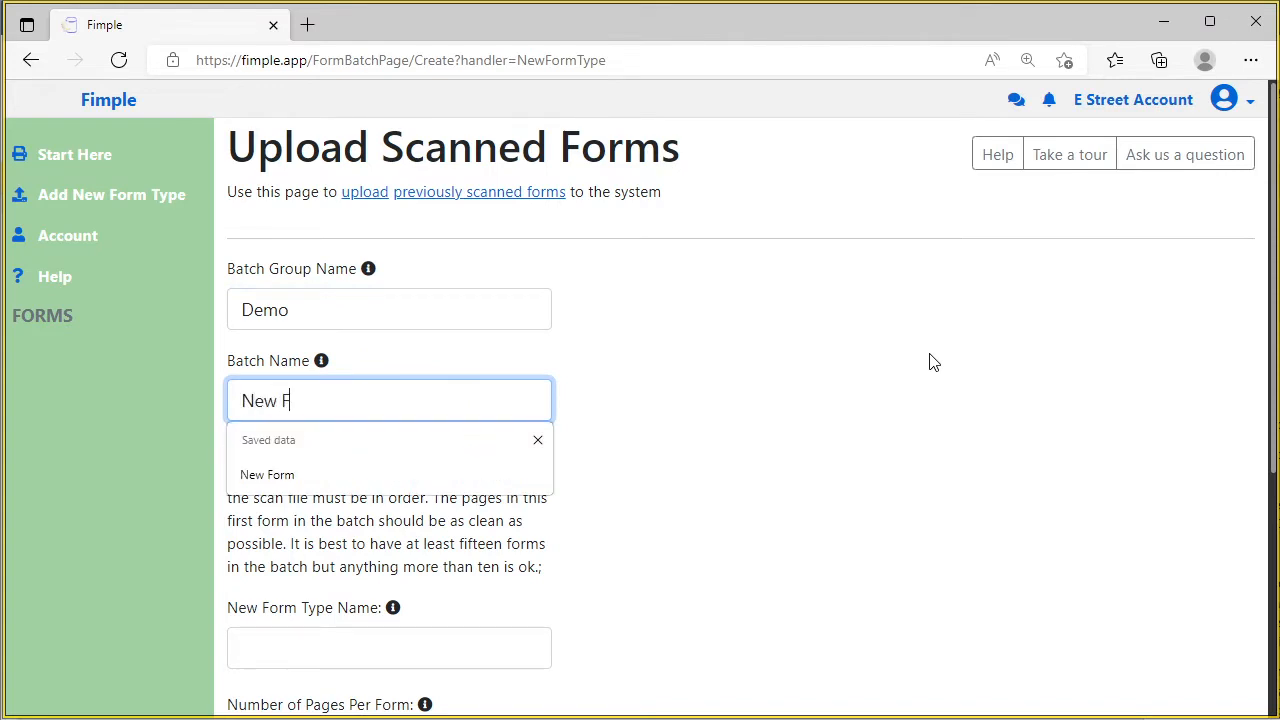
pyautogui.write('orm Demo')
pyautogui.press('Tab')
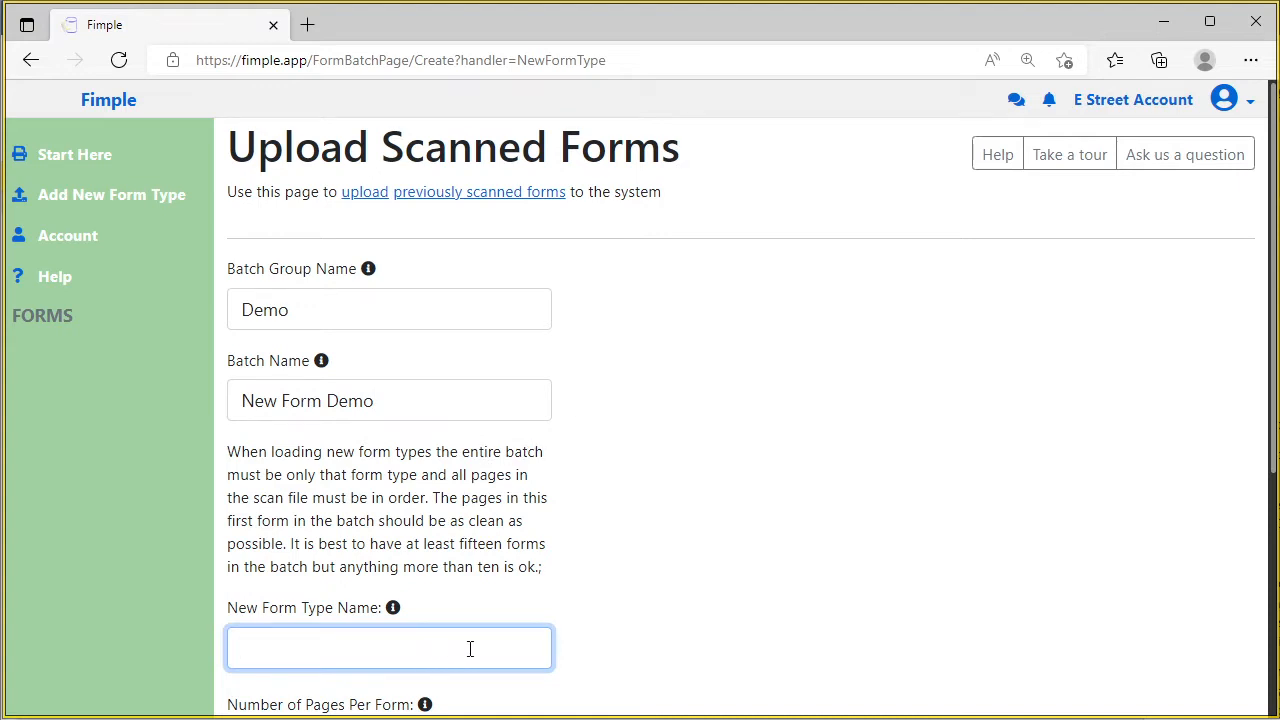
# Name the new form type "Dog" and set the number of pages per form to 2
pyautogui.write('Dog')
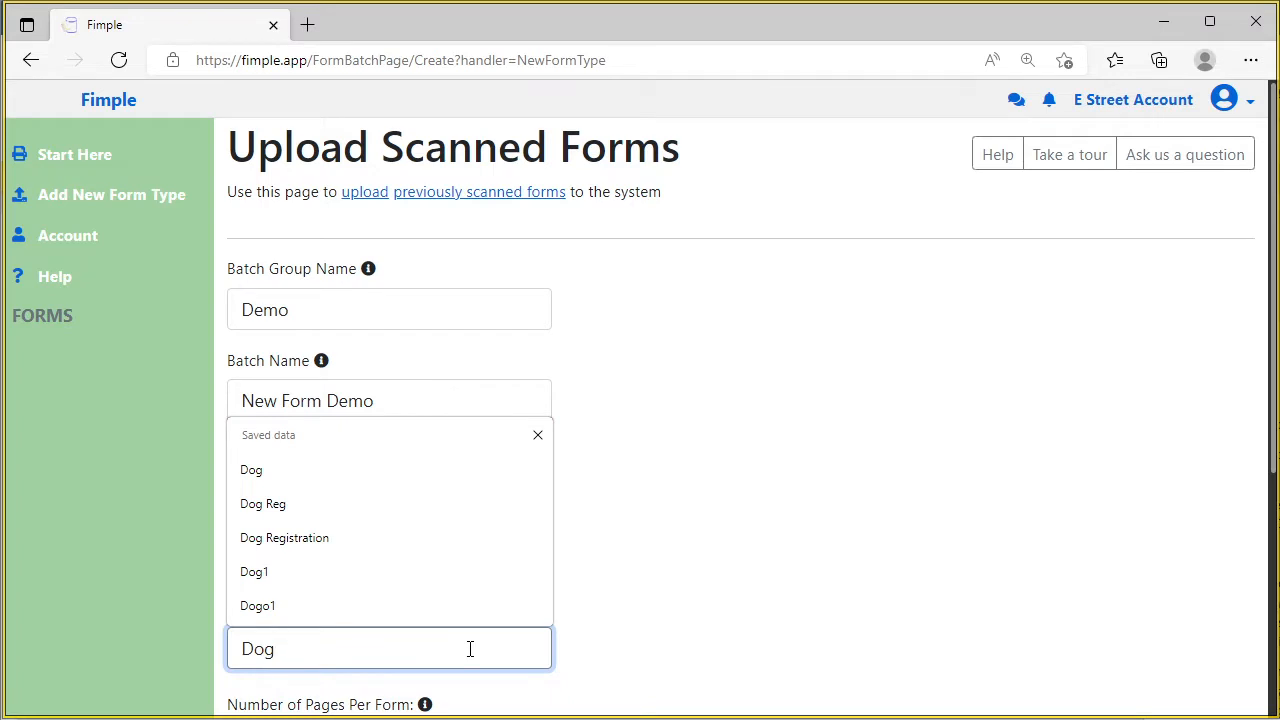
pyautogui.scroll(-2, 657, 634)
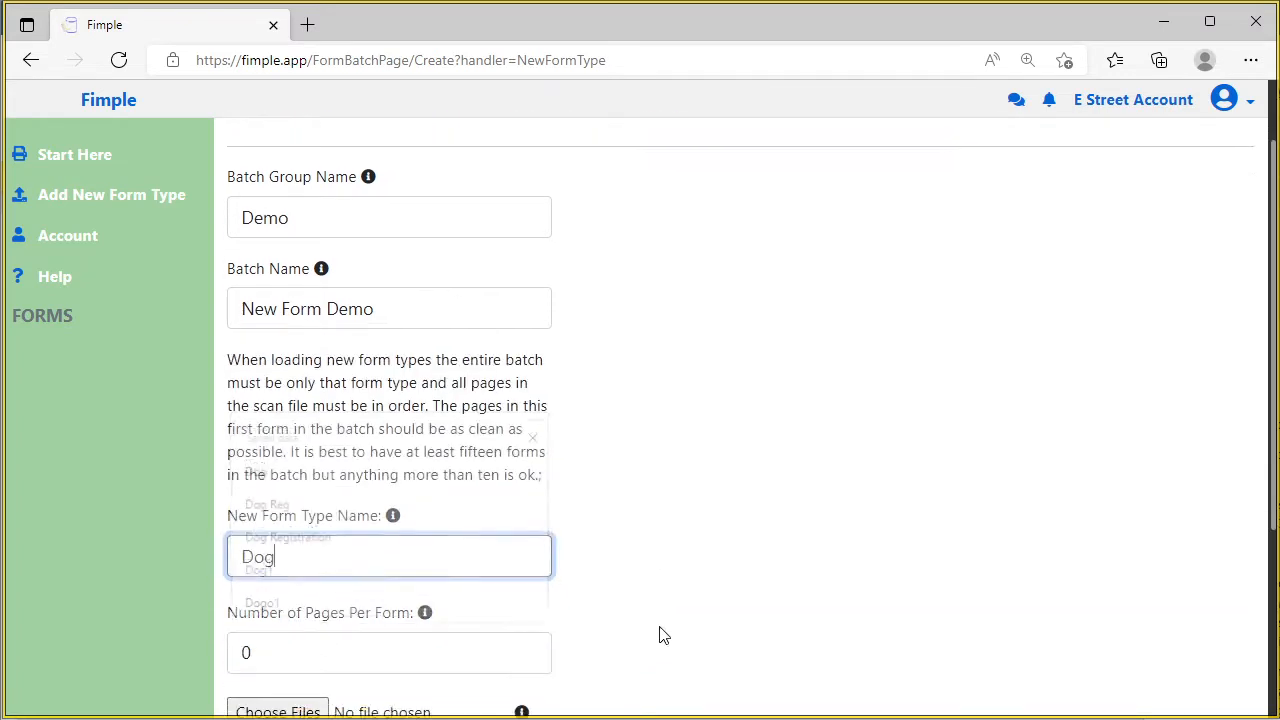
pyautogui.click(326, 532)
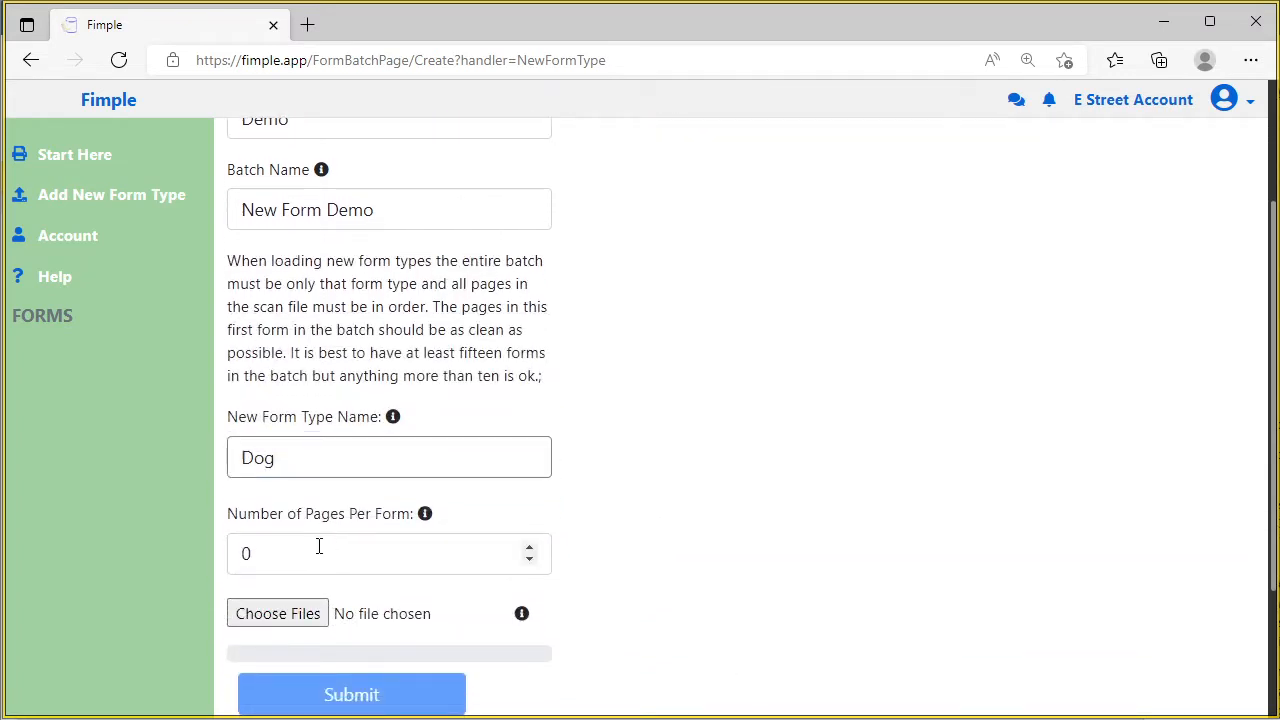
pyautogui.click(317, 561)
pyautogui.press('BackSpace')
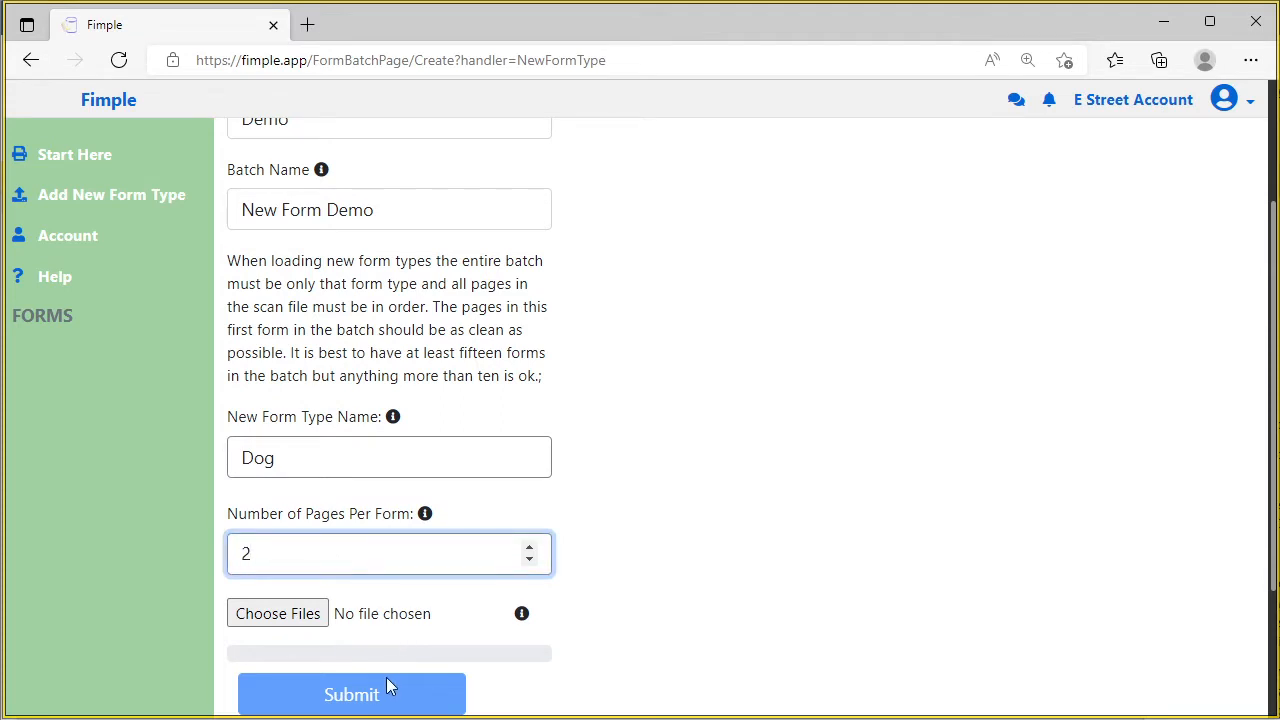
# Load "Dog - Application for Registration MITCH-1-8.pdf" as the scan file and submit the batch
pyautogui.click(278, 617)
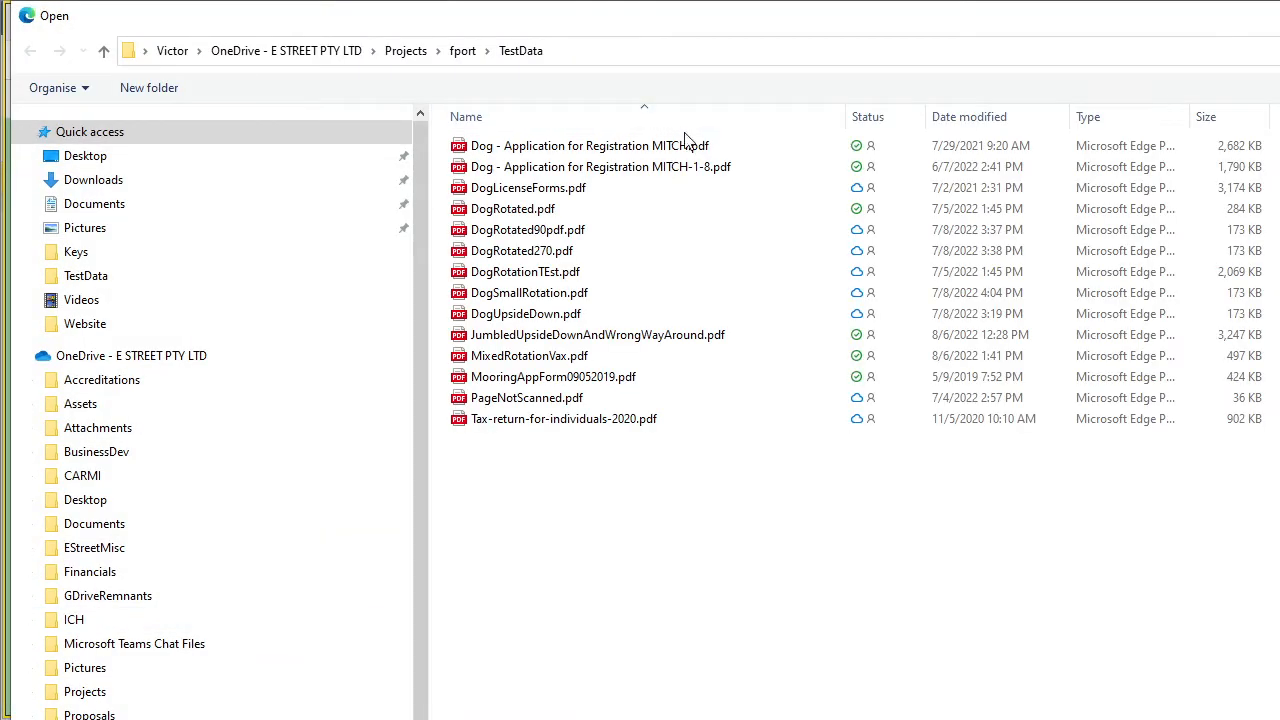
pyautogui.doubleClick(620, 167)
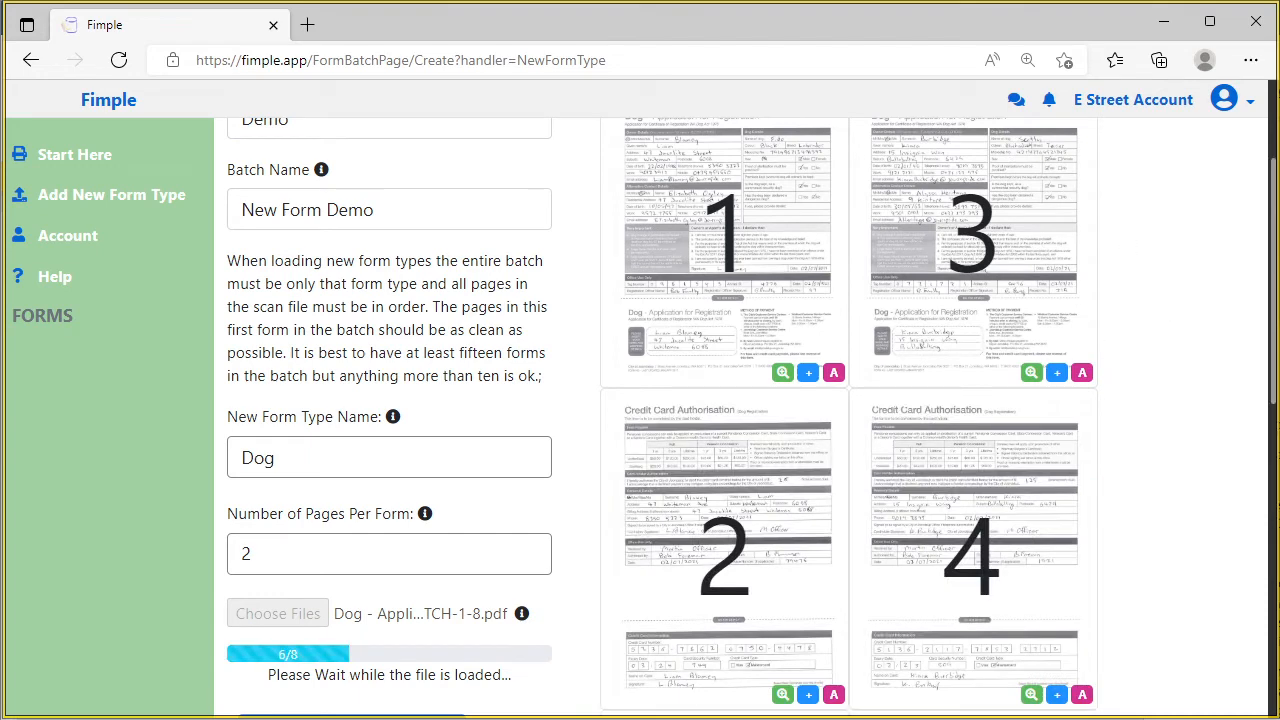
pyautogui.scroll(3, 1080, 260)
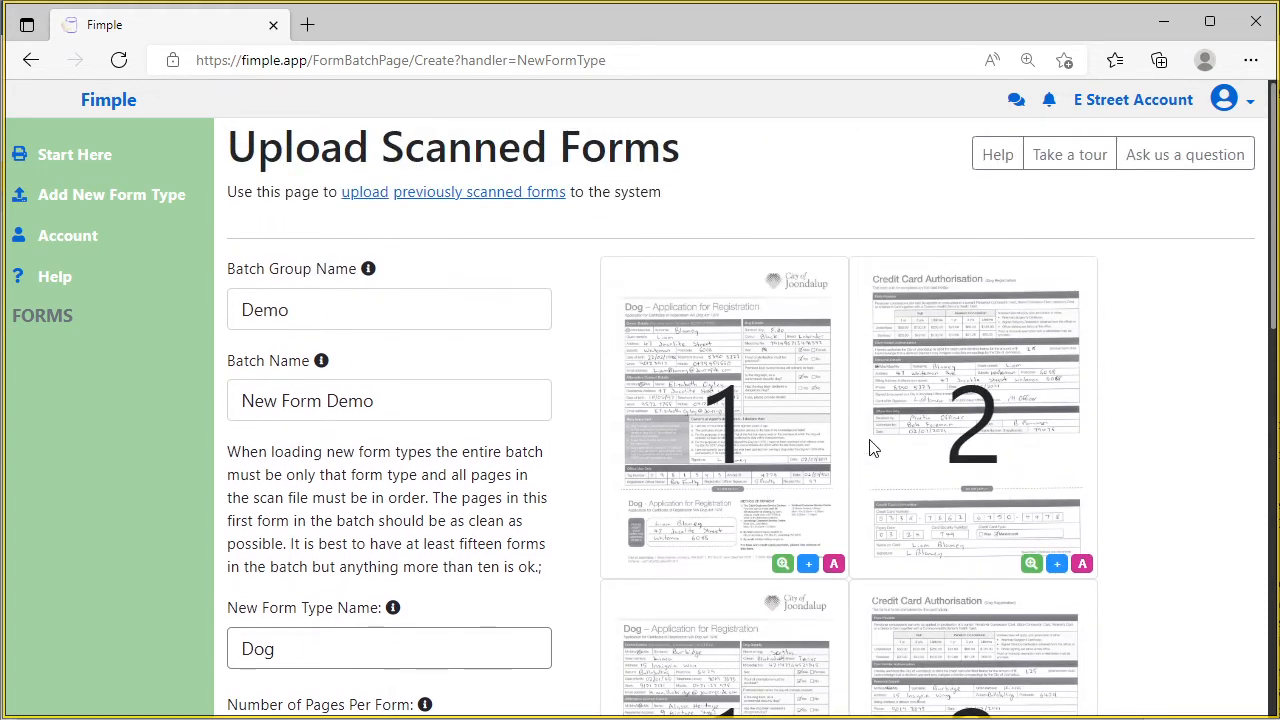
pyautogui.scroll(-2, 822, 375)
pyautogui.scroll(-6, 821, 373)
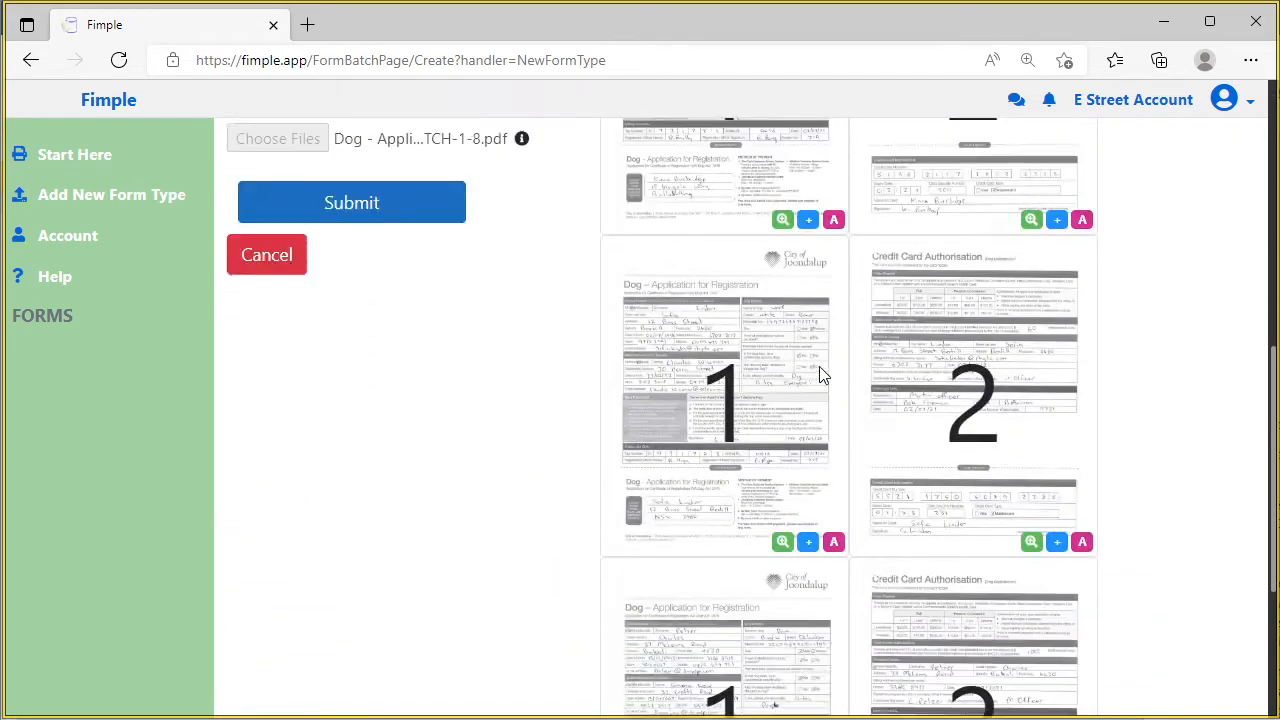
pyautogui.scroll(3, 819, 372)
pyautogui.scroll(5, 819, 372)
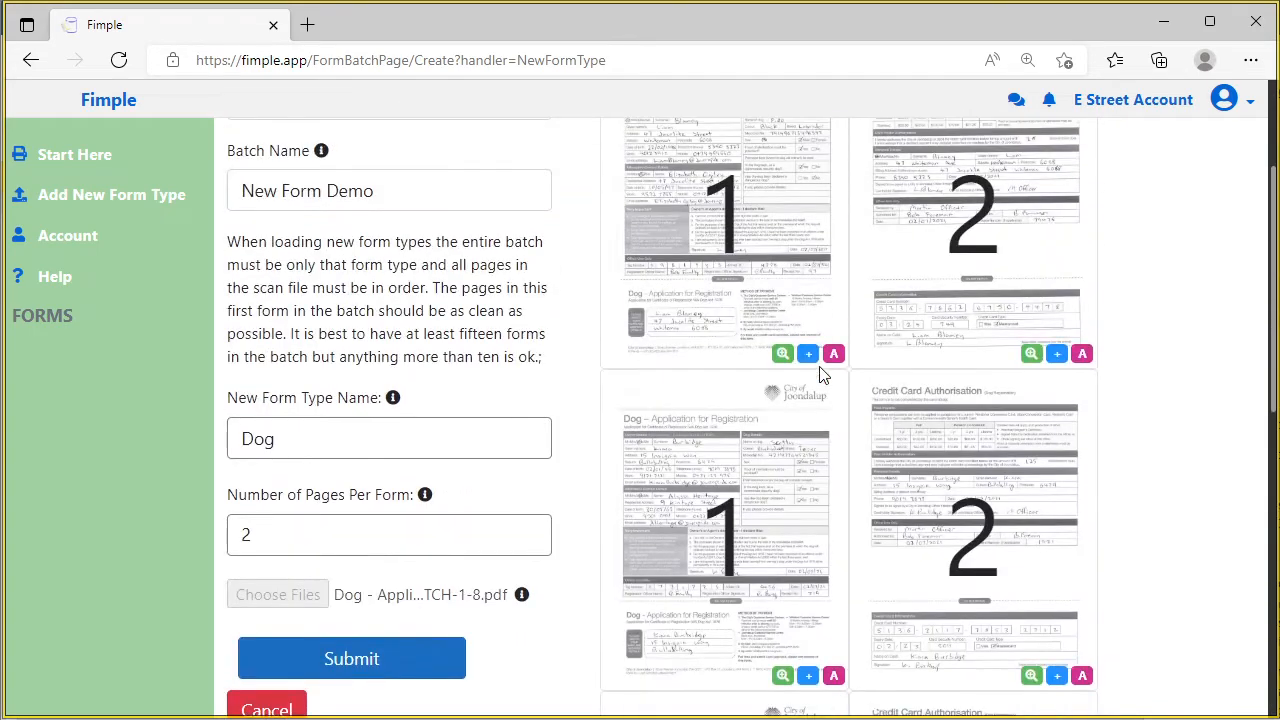
pyautogui.scroll(-2, 772, 402)
pyautogui.scroll(-1, 379, 530)
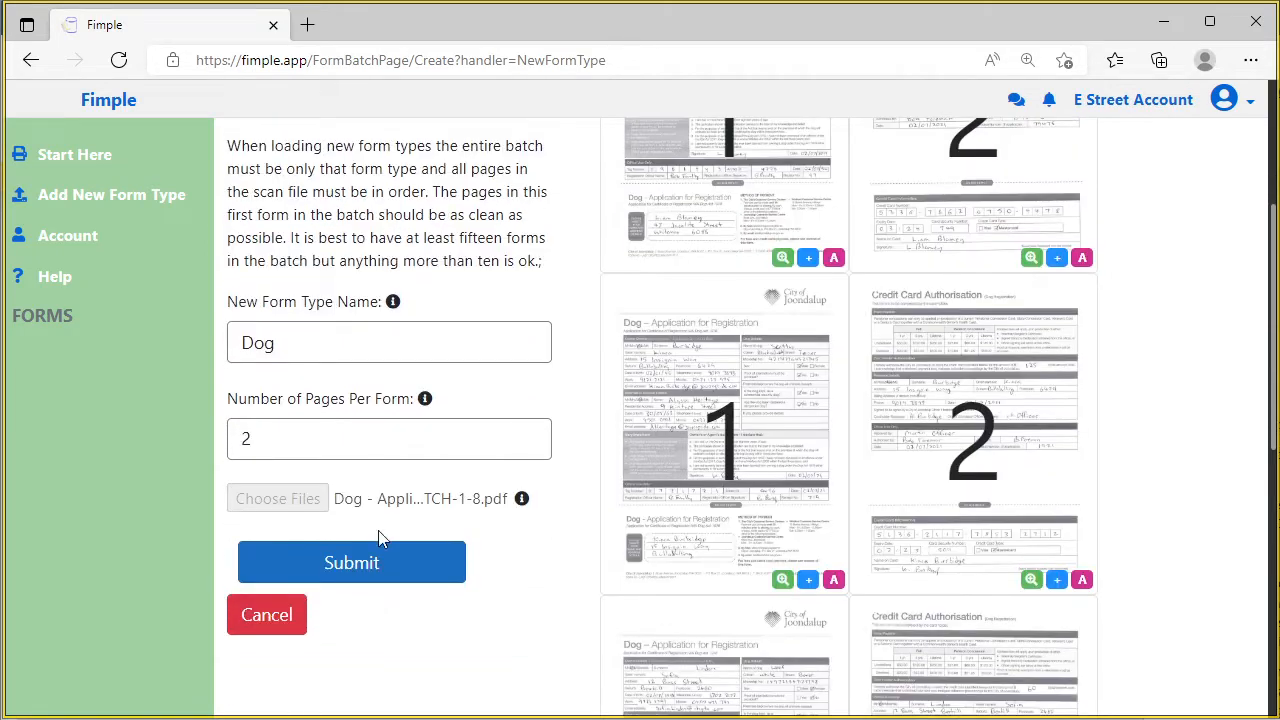
pyautogui.click(331, 557)
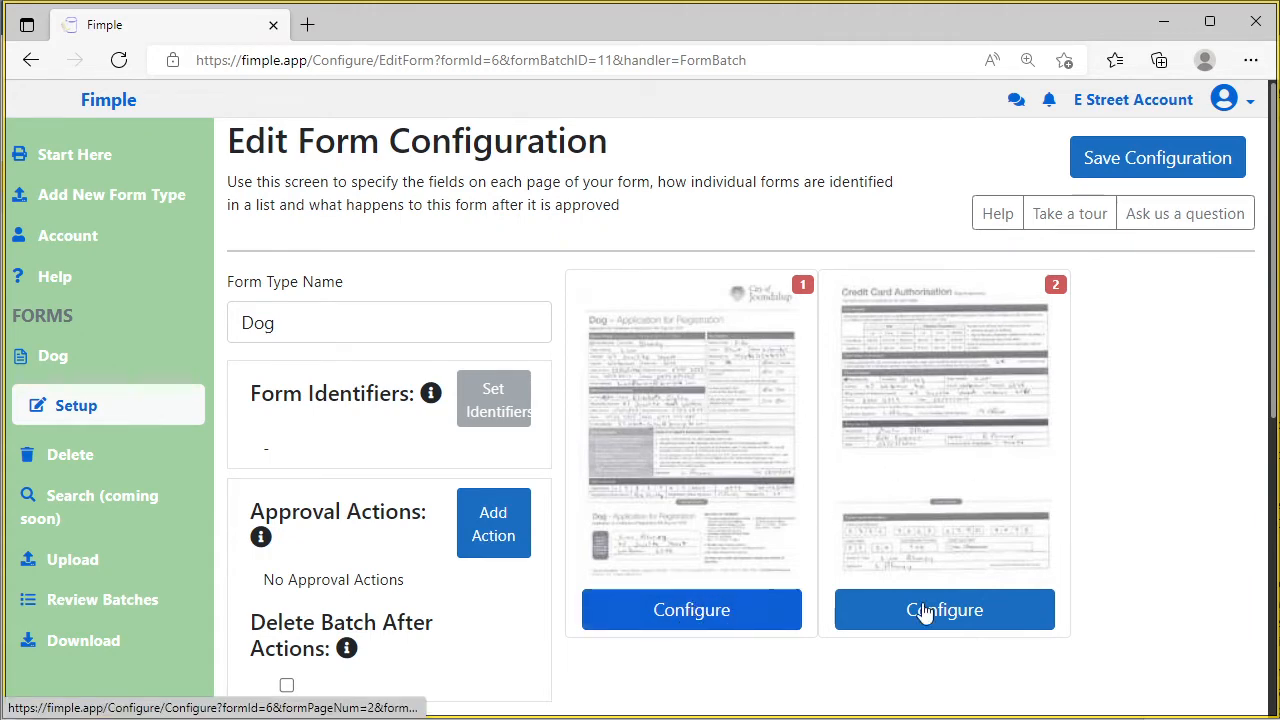
# Open page 1 of the Dog form for configuration and mark out a field over the owner's surname entry
pyautogui.click(690, 610)
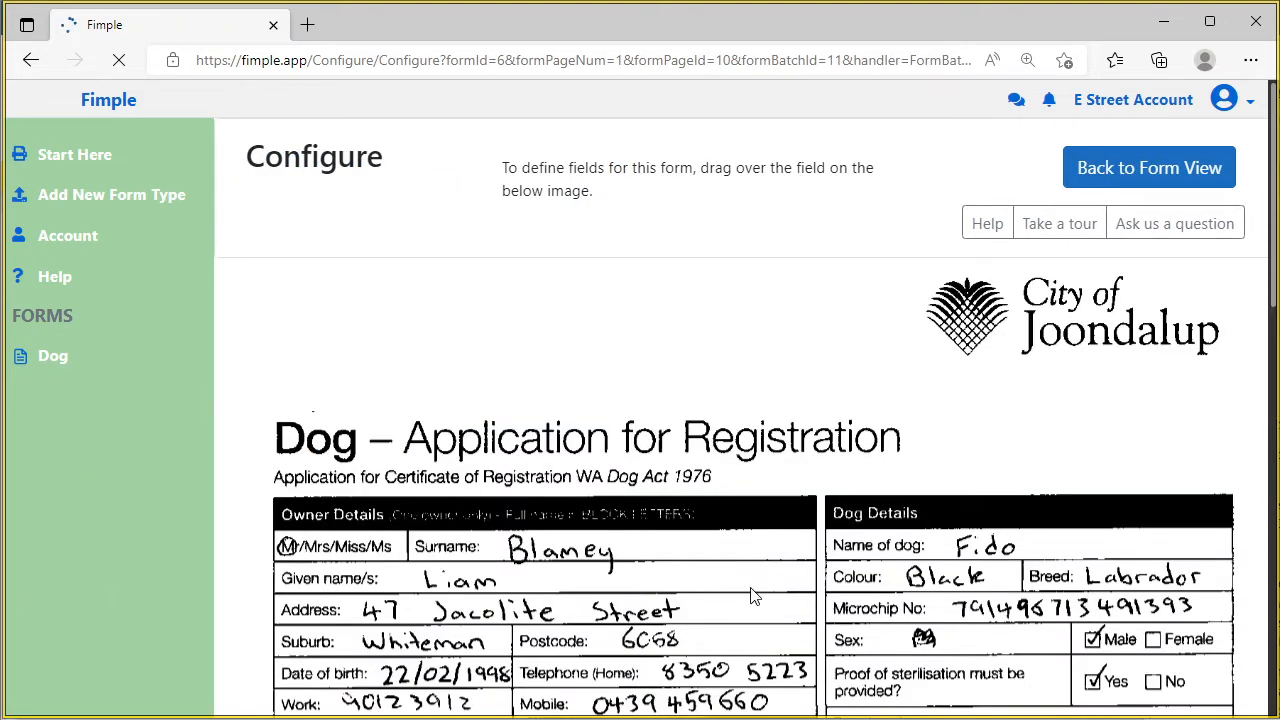
pyautogui.scroll(-2, 751, 587)
pyautogui.scroll(1, 751, 587)
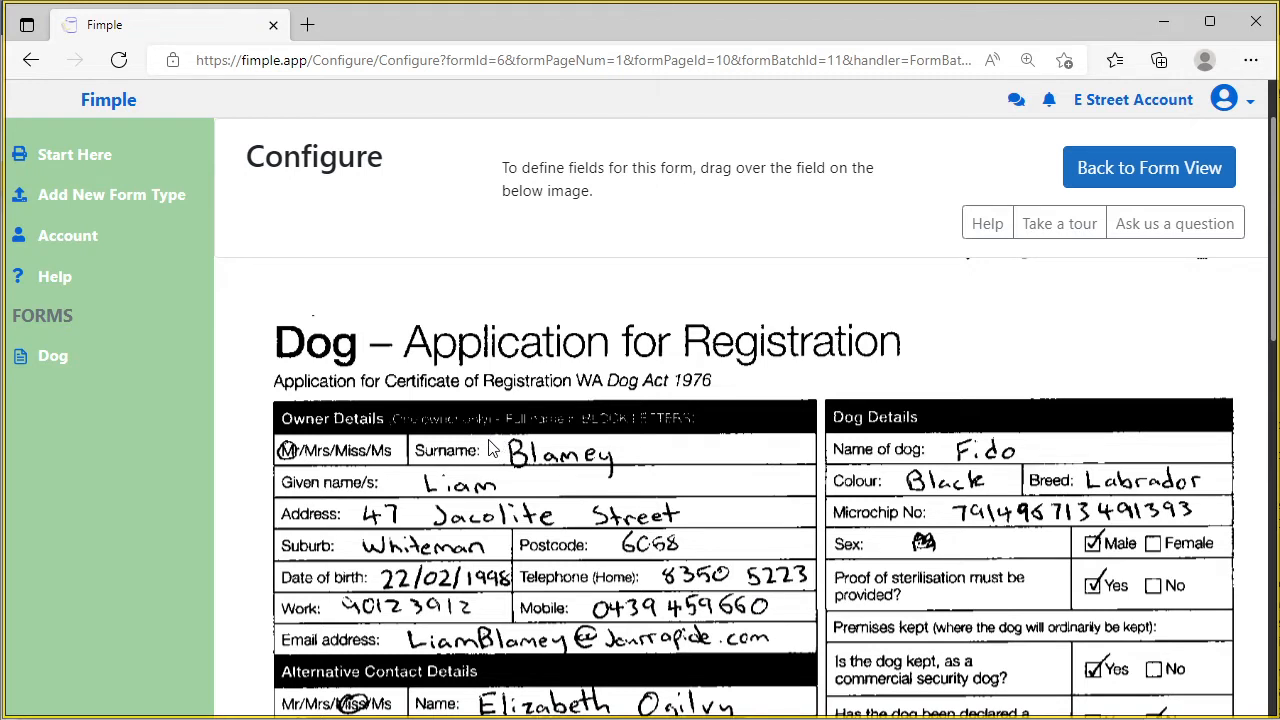
pyautogui.moveTo(483, 433); pyautogui.dragTo(803, 459)
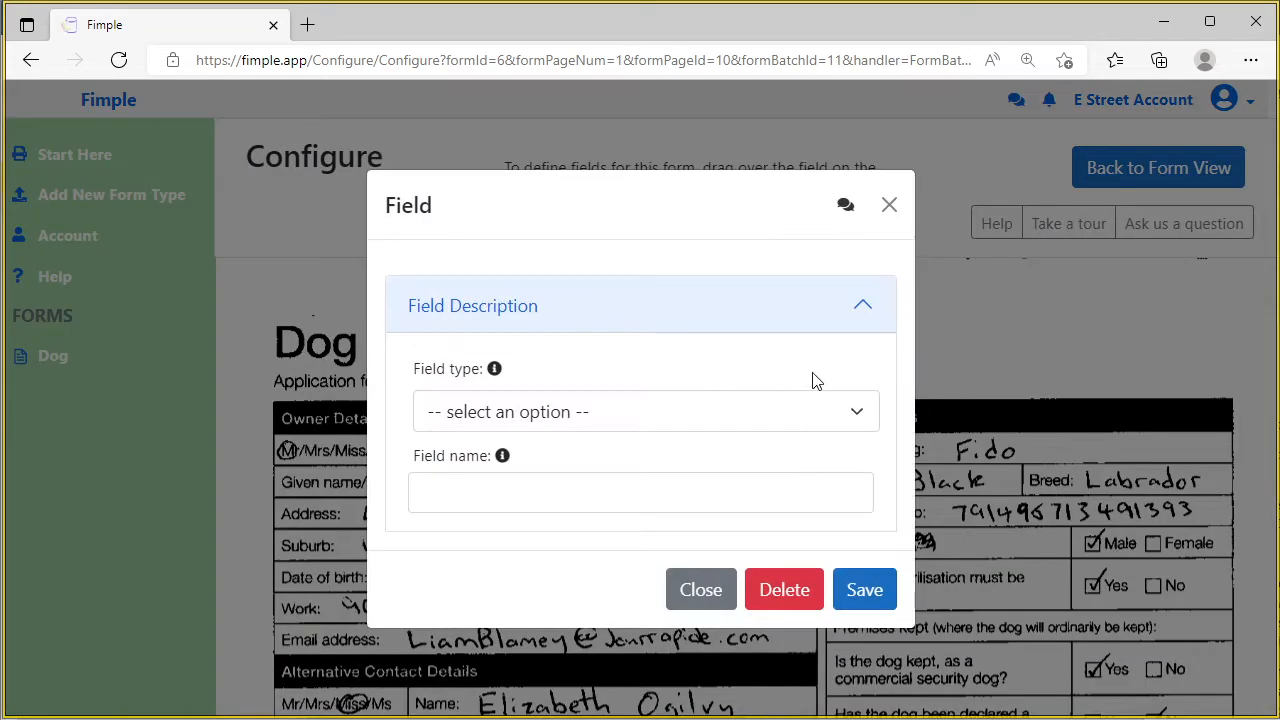
# Set the surname field's type to Person Name and Contact Information, Person Name, Last Name, and save the field
pyautogui.click(858, 423)
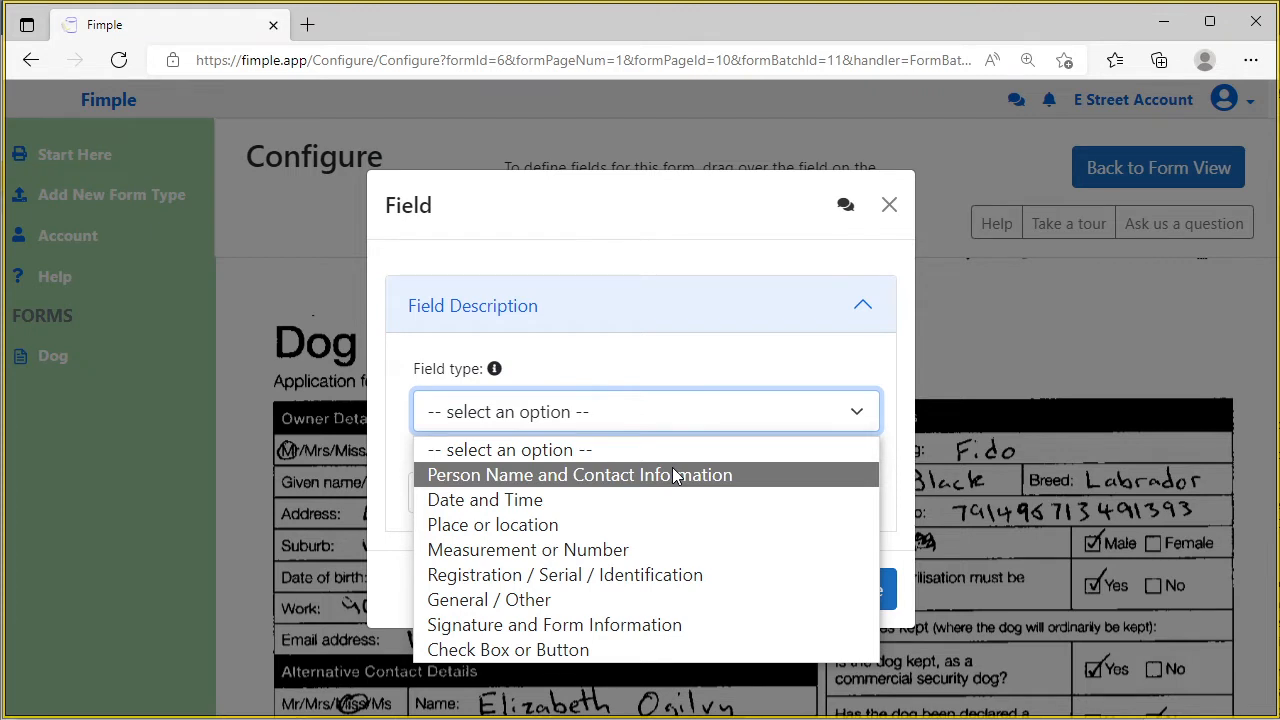
pyautogui.click(674, 476)
pyautogui.click(861, 402)
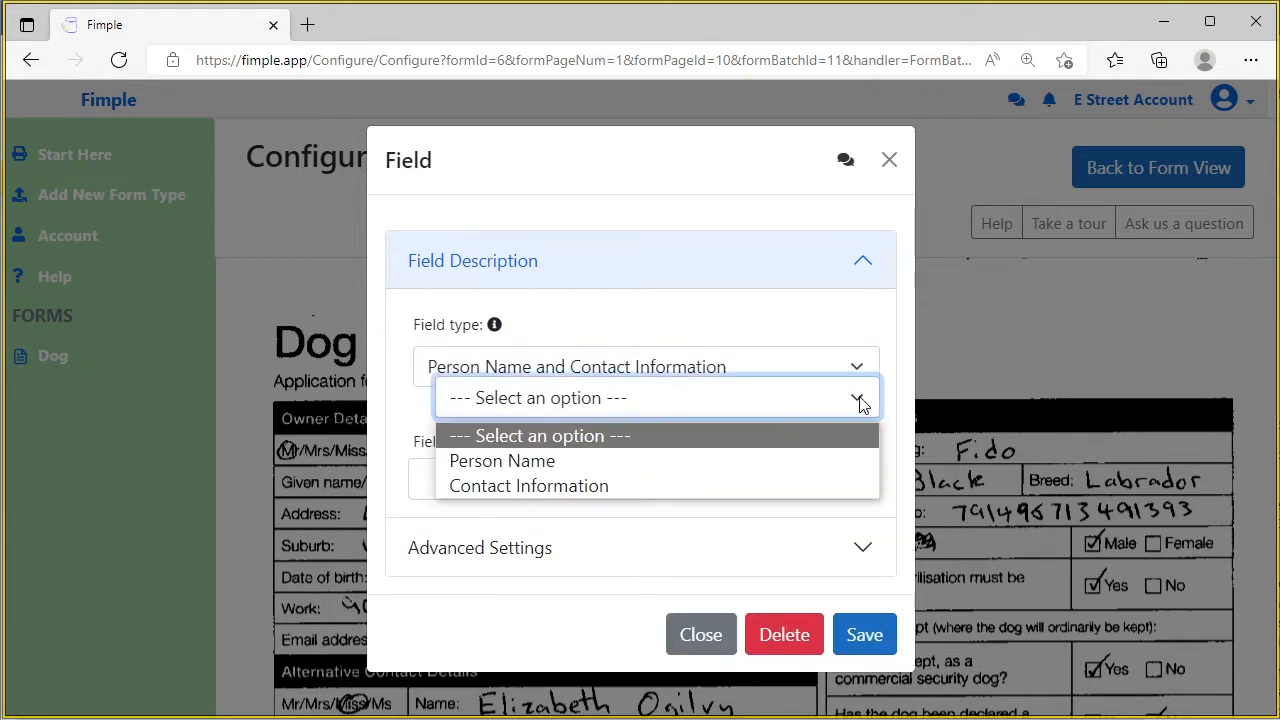
pyautogui.click(534, 460)
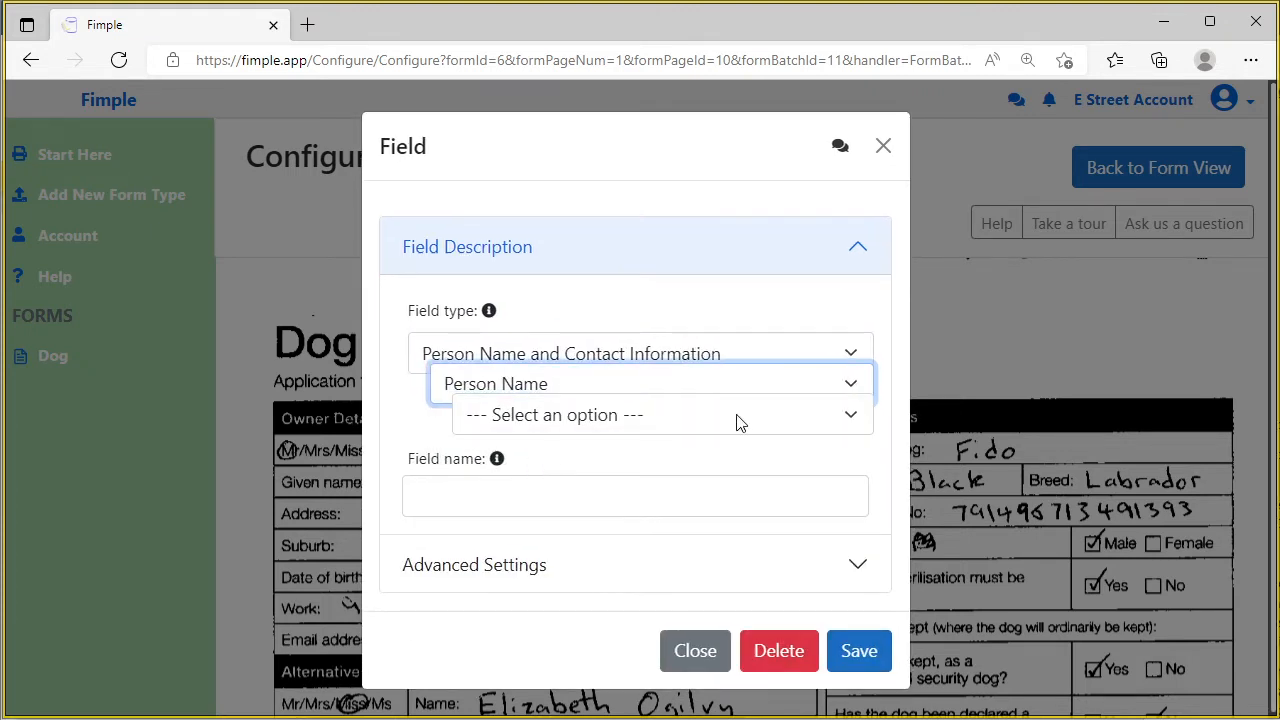
pyautogui.click(851, 420)
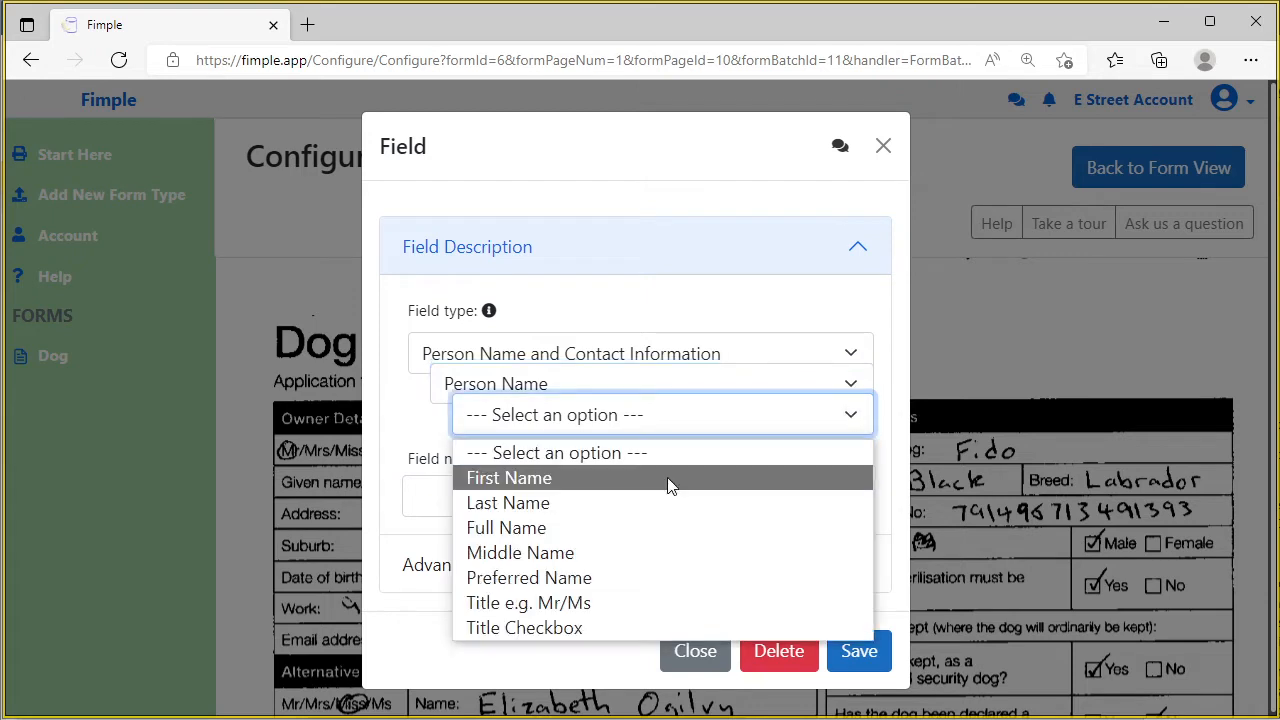
pyautogui.click(546, 505)
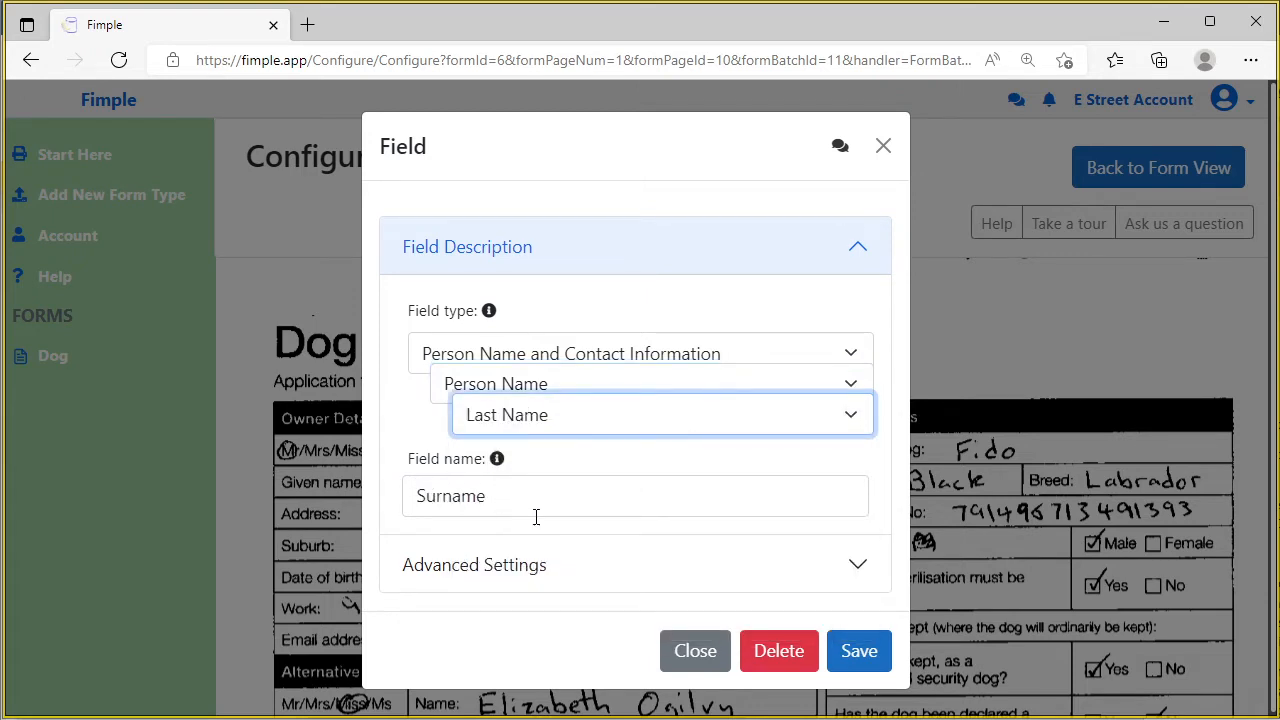
pyautogui.click(855, 651)
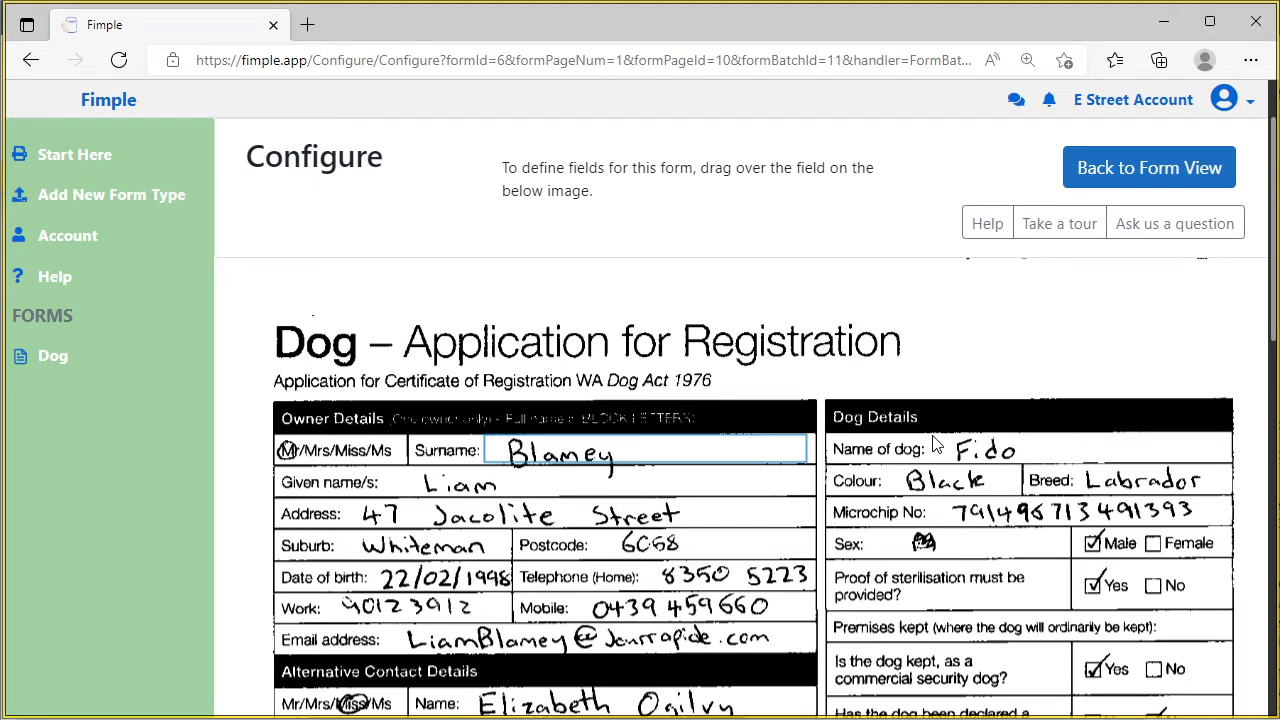
# Mark out a field over the dog's name entry and set its type to General / Other, Name of thing
pyautogui.moveTo(932, 438); pyautogui.dragTo(1210, 470)
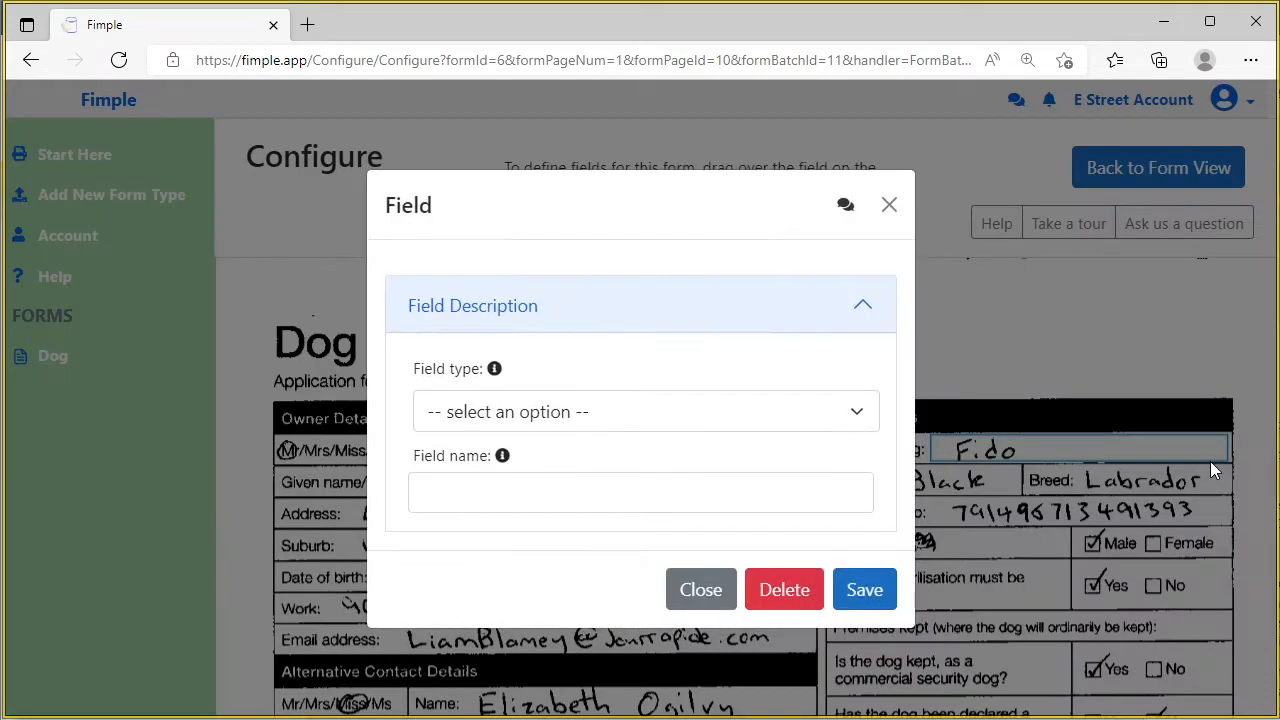
pyautogui.click(862, 417)
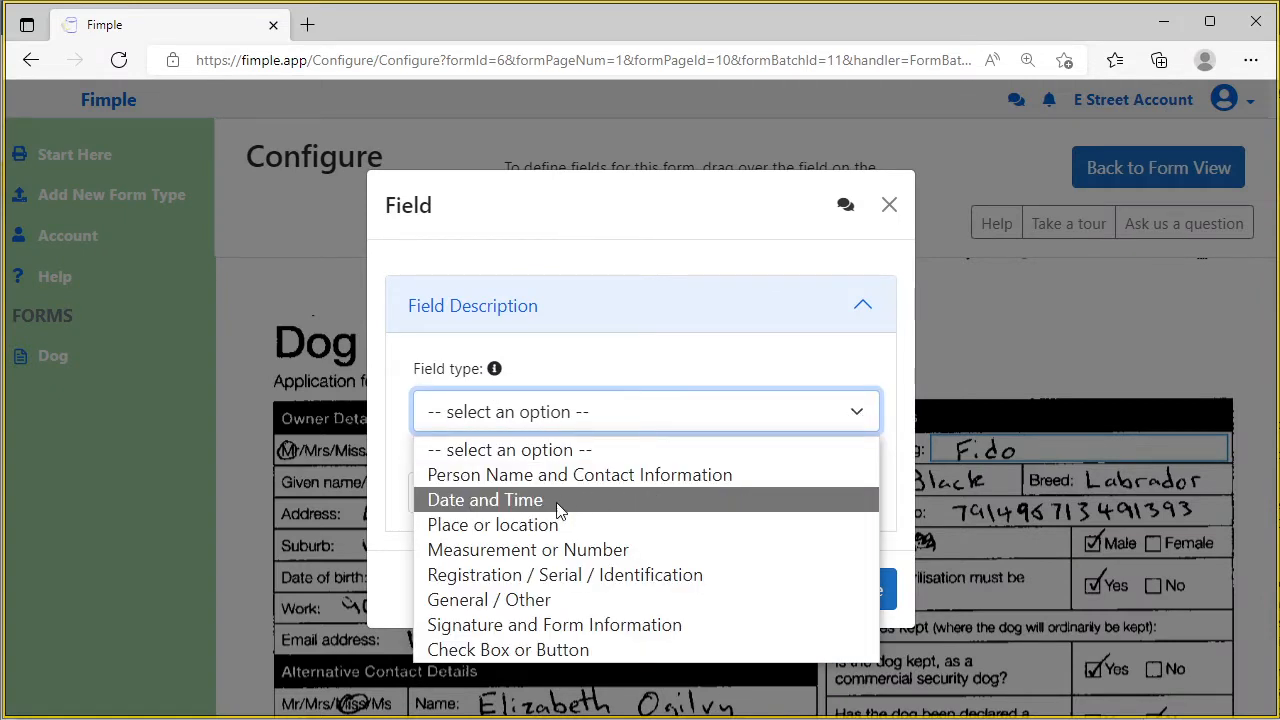
pyautogui.click(495, 606)
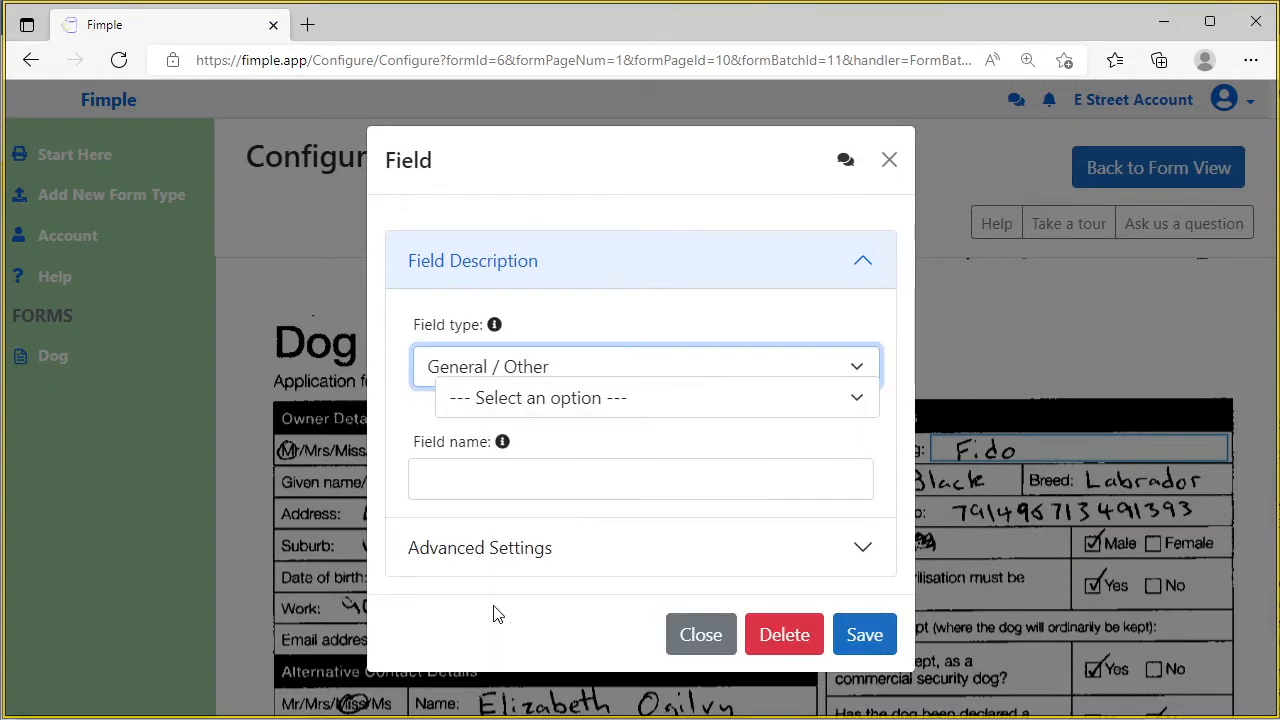
pyautogui.click(853, 398)
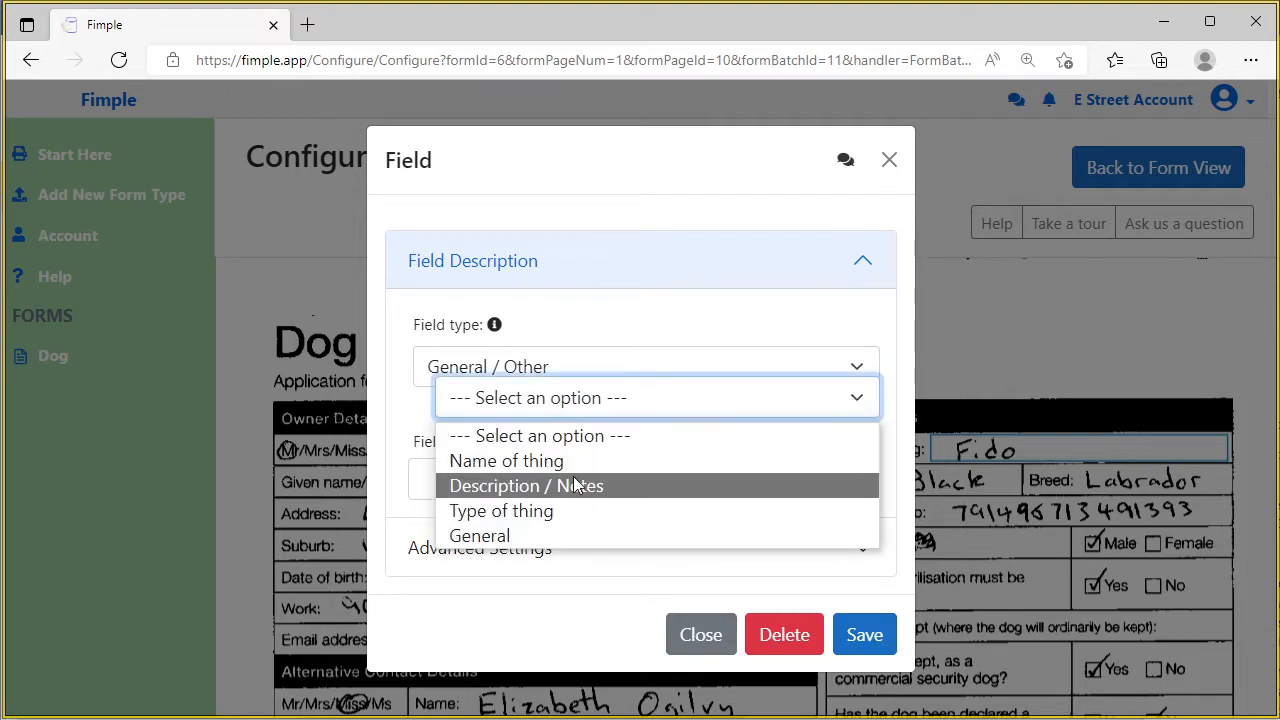
pyautogui.click(526, 461)
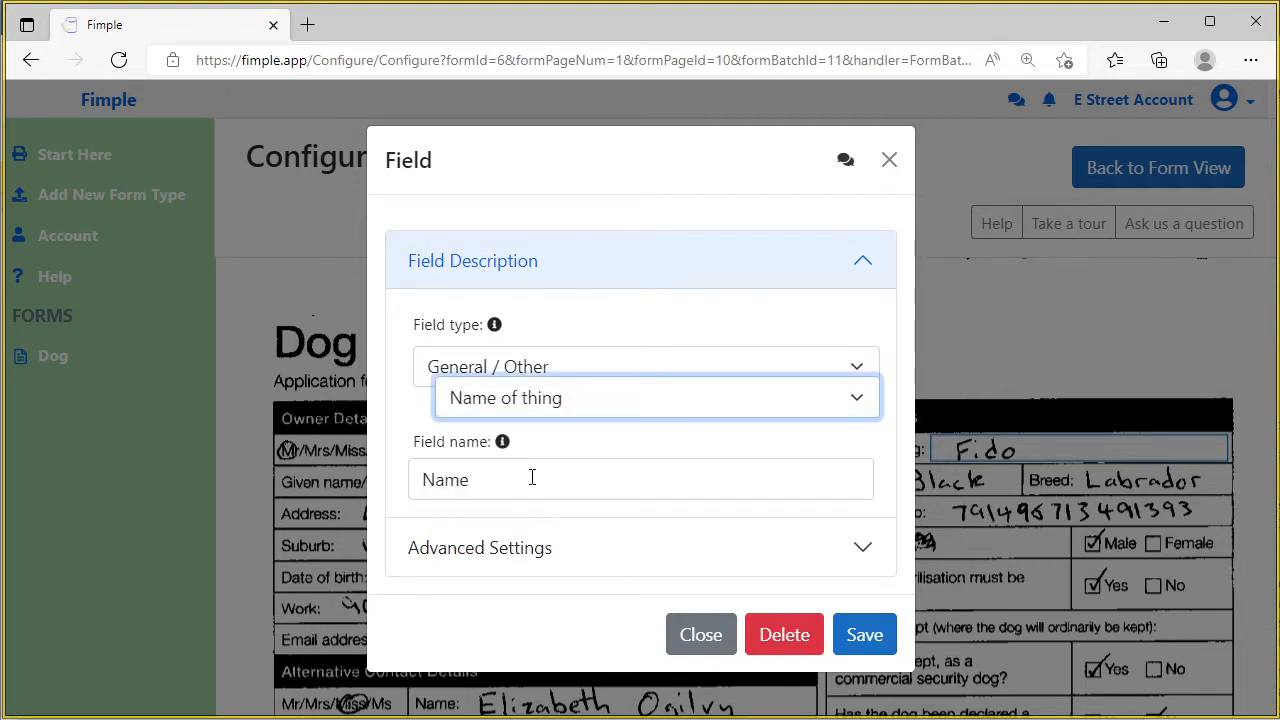
# Set the field name to "Dog Name" and save the field
pyautogui.click(532, 478)
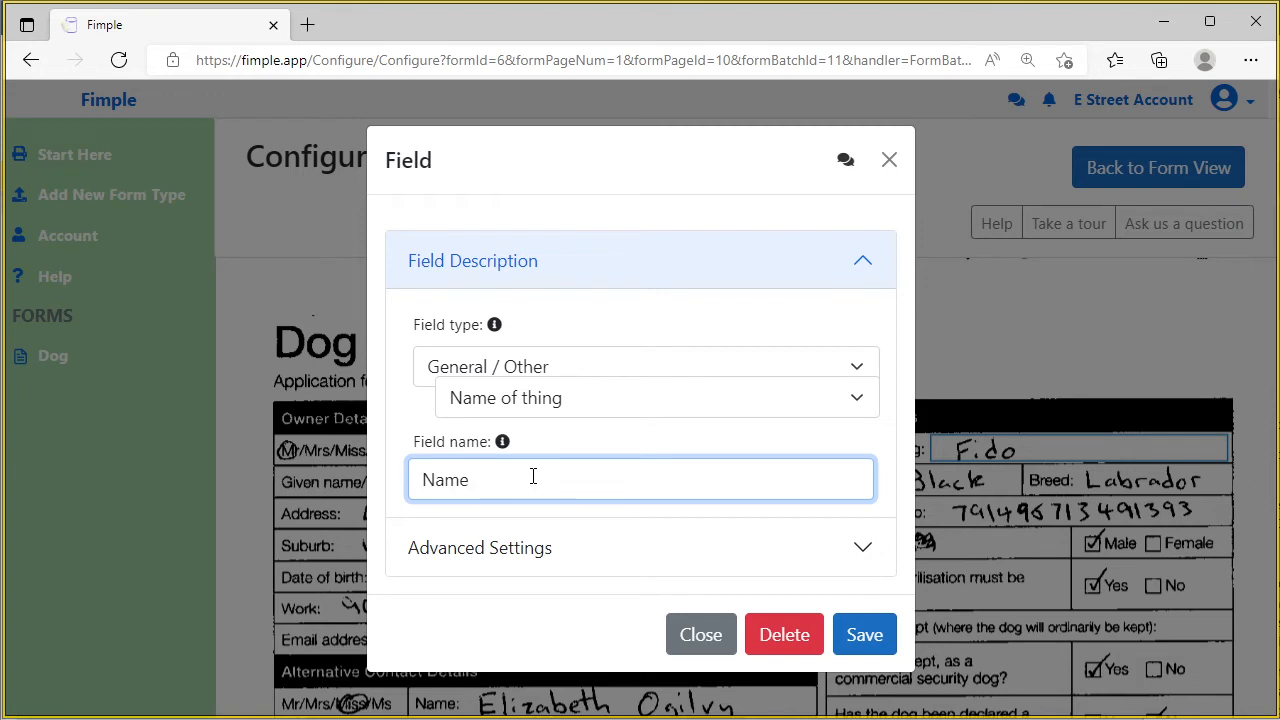
pyautogui.moveTo(533, 476); pyautogui.dragTo(331, 489)
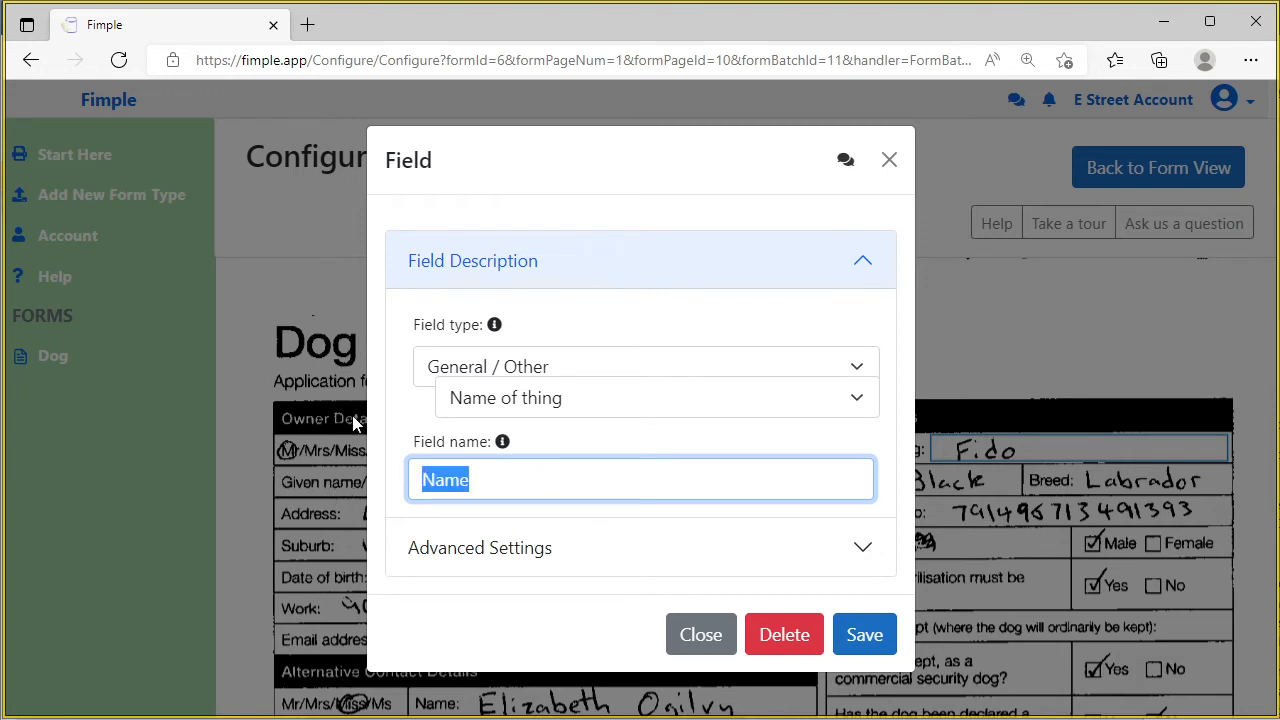
pyautogui.write('Dog Name')
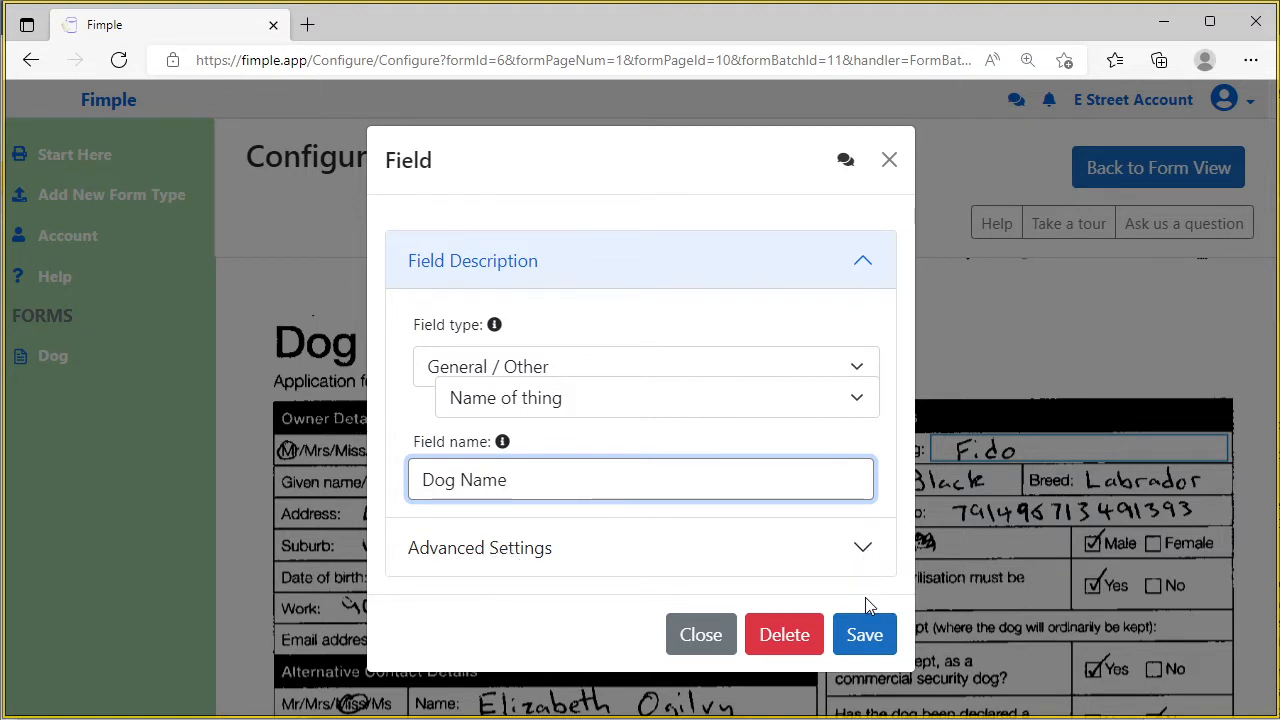
pyautogui.click(864, 638)
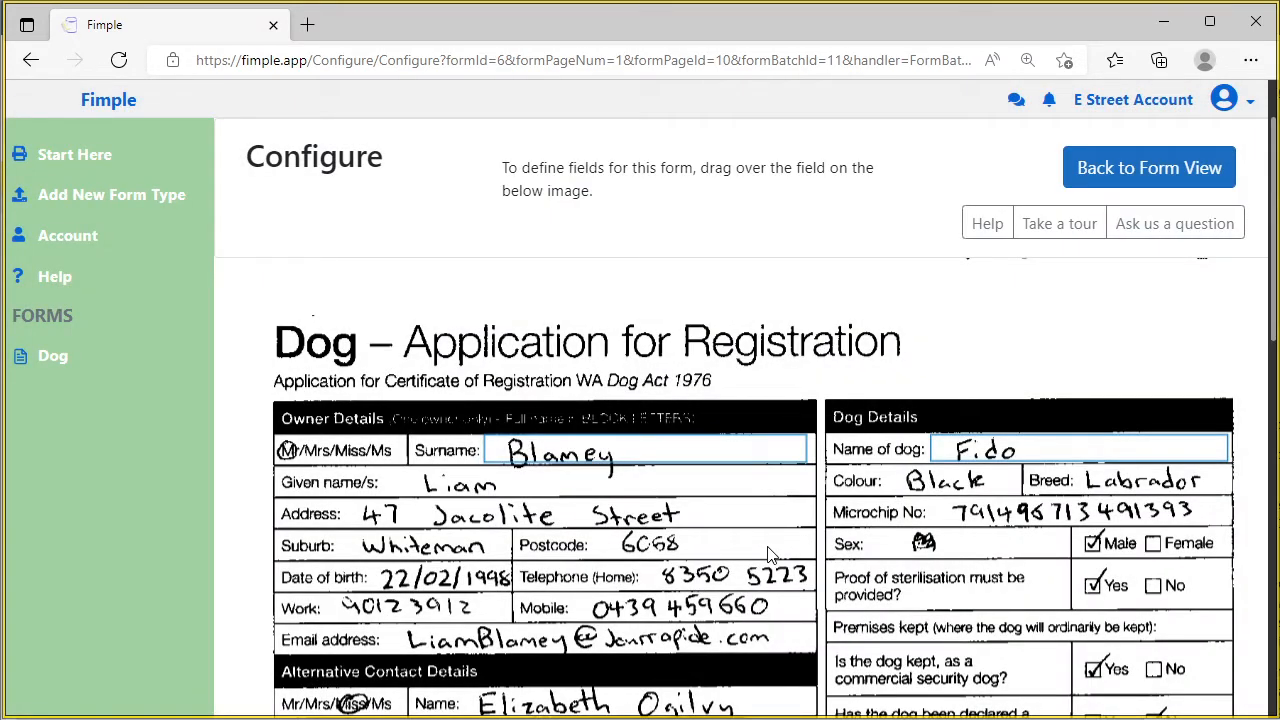
# Mark out a field over the Male checkbox in the Sex row and set its type to Check Box or Button
pyautogui.scroll(-1, 770, 555)
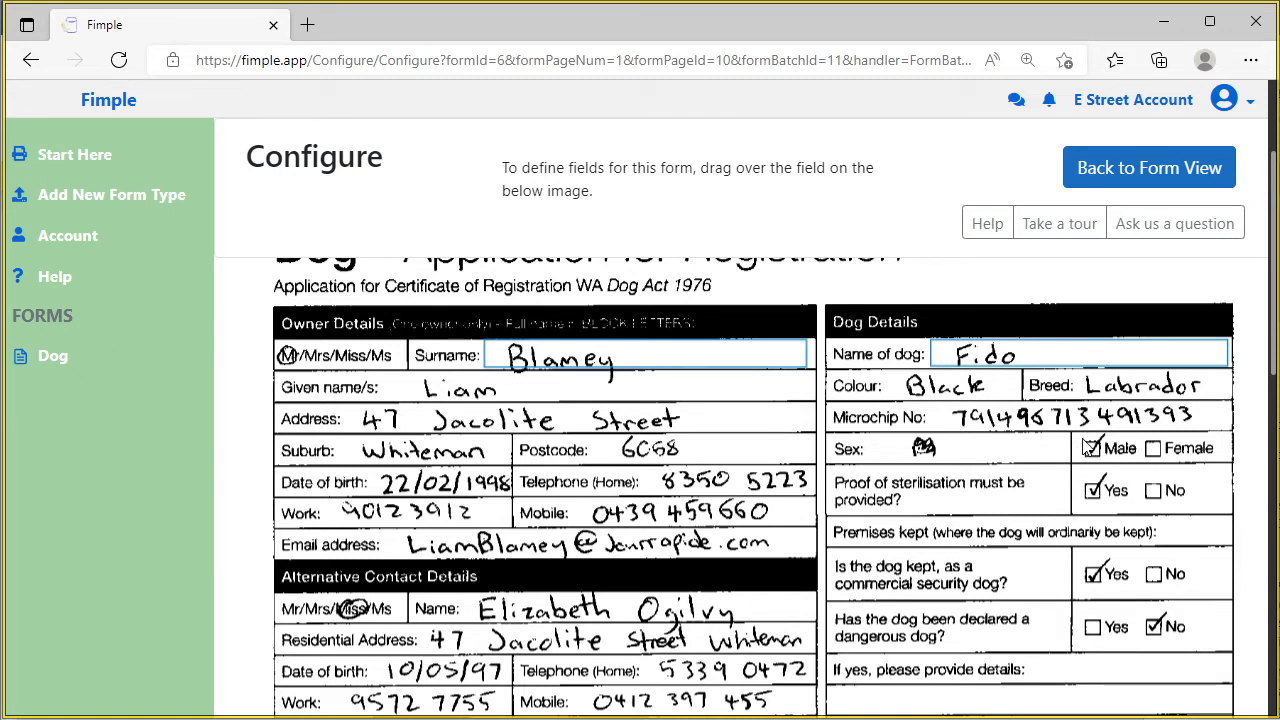
pyautogui.moveTo(1086, 440); pyautogui.dragTo(1107, 471)
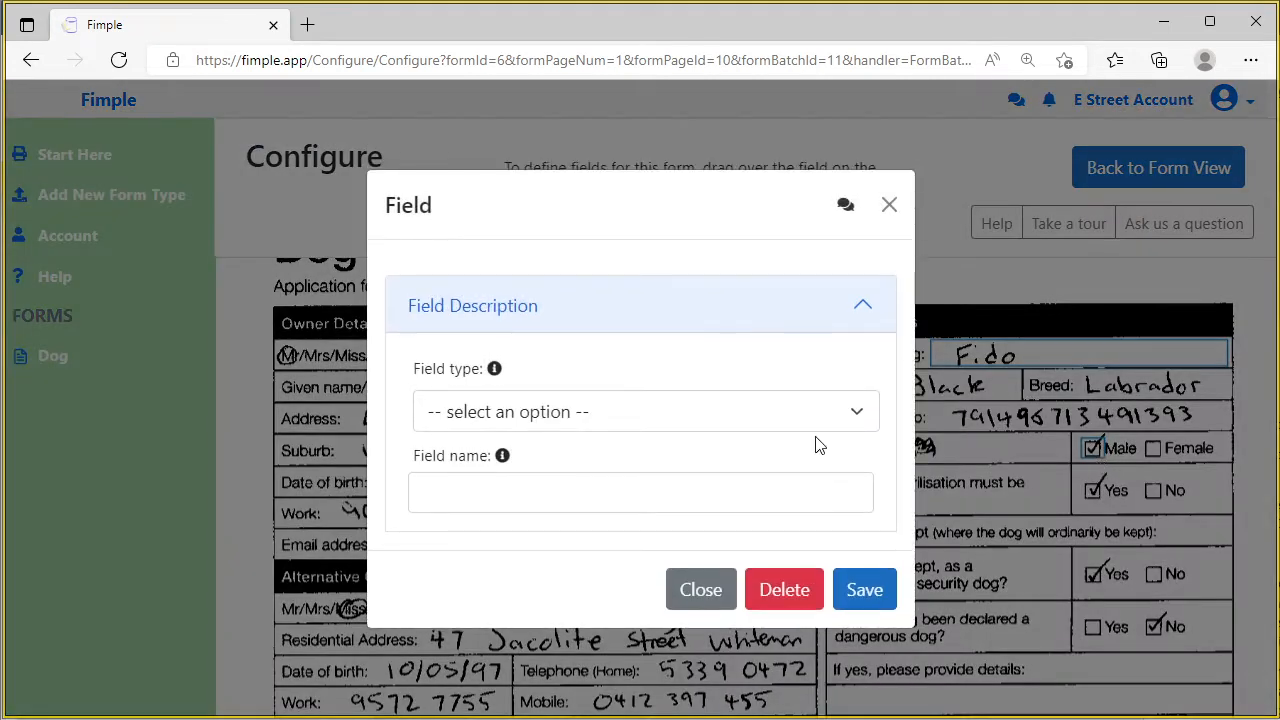
pyautogui.click(855, 413)
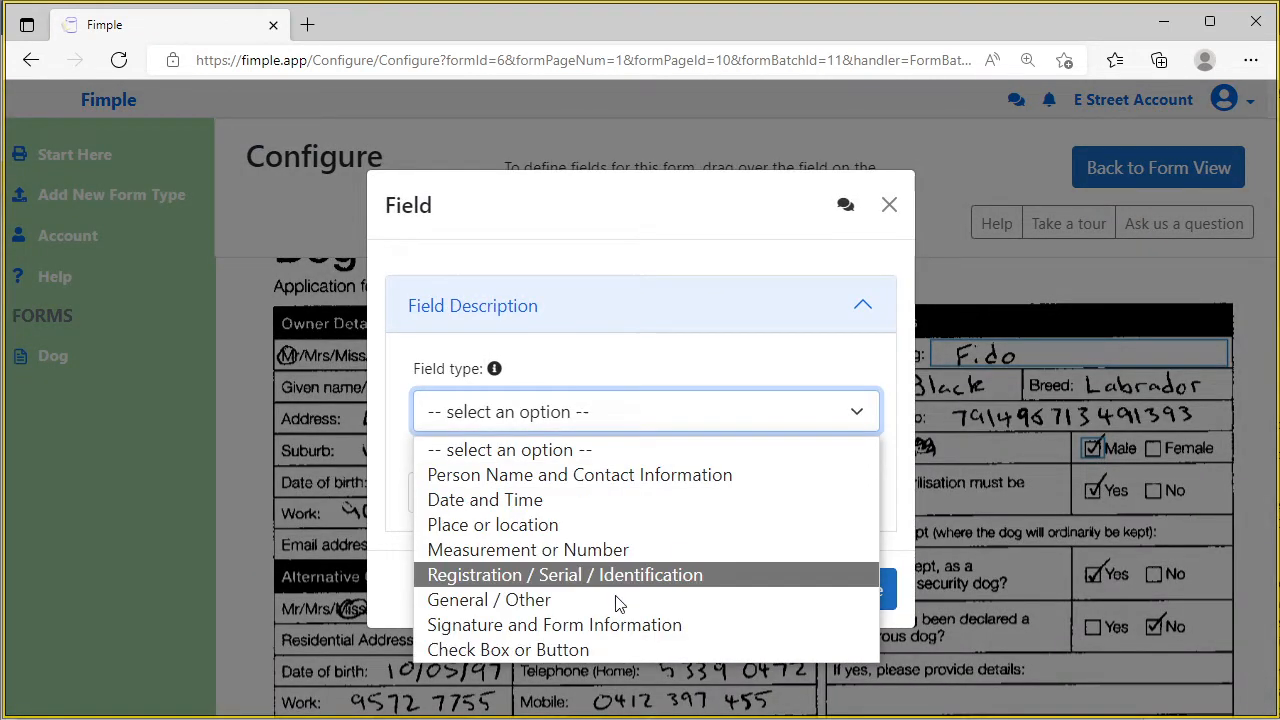
pyautogui.click(510, 651)
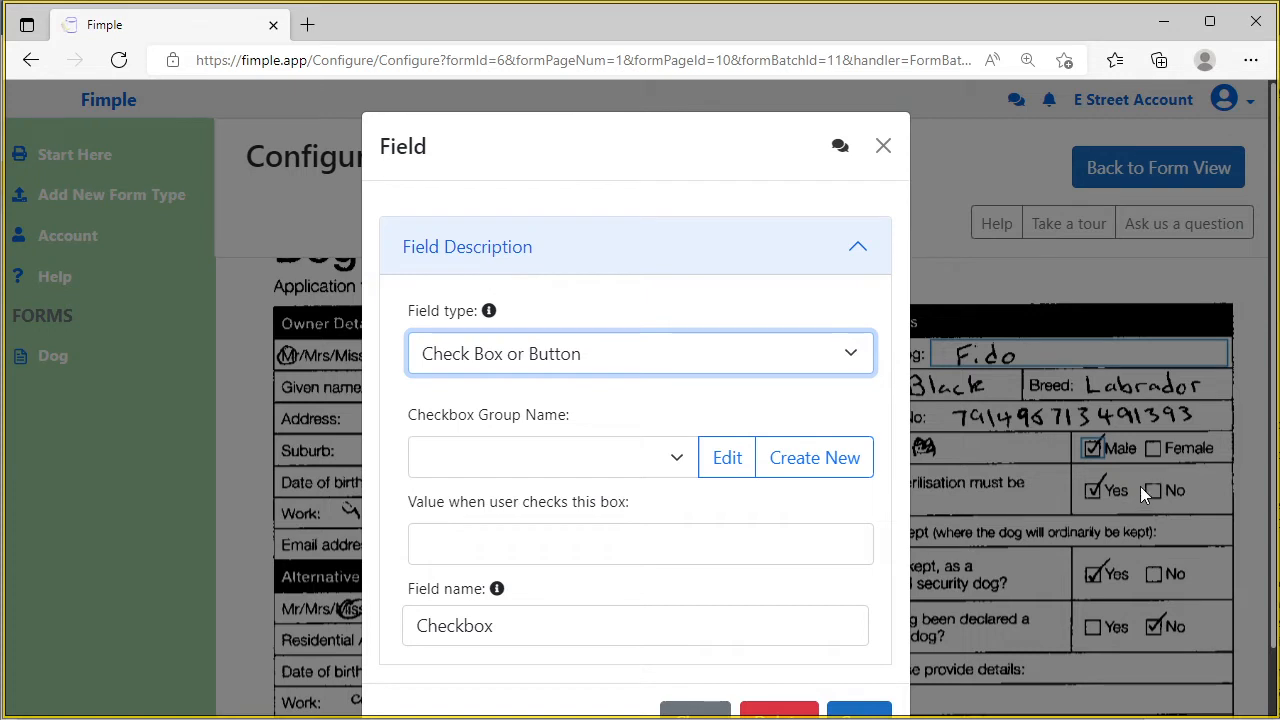
# Create a checkbox group named "Dog Gender" with the selection rule Mandatory one option, and save the group
pyautogui.click(676, 458)
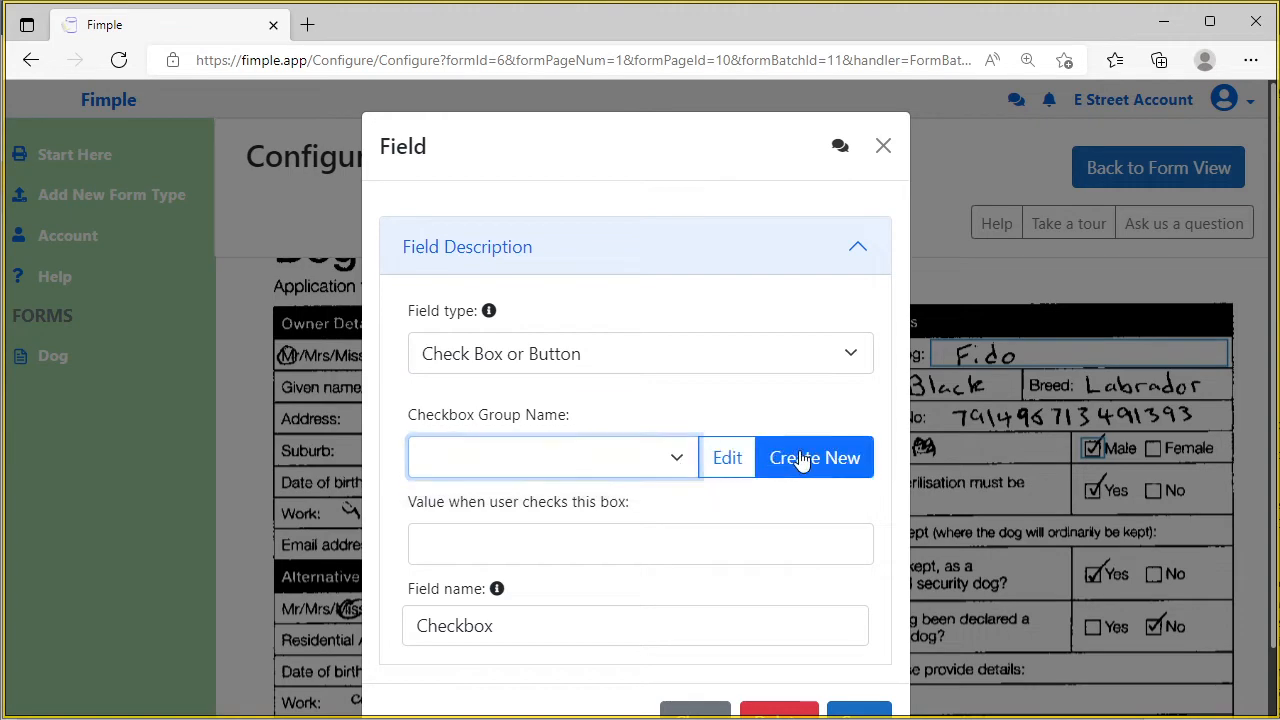
pyautogui.click(801, 460)
pyautogui.click(532, 412)
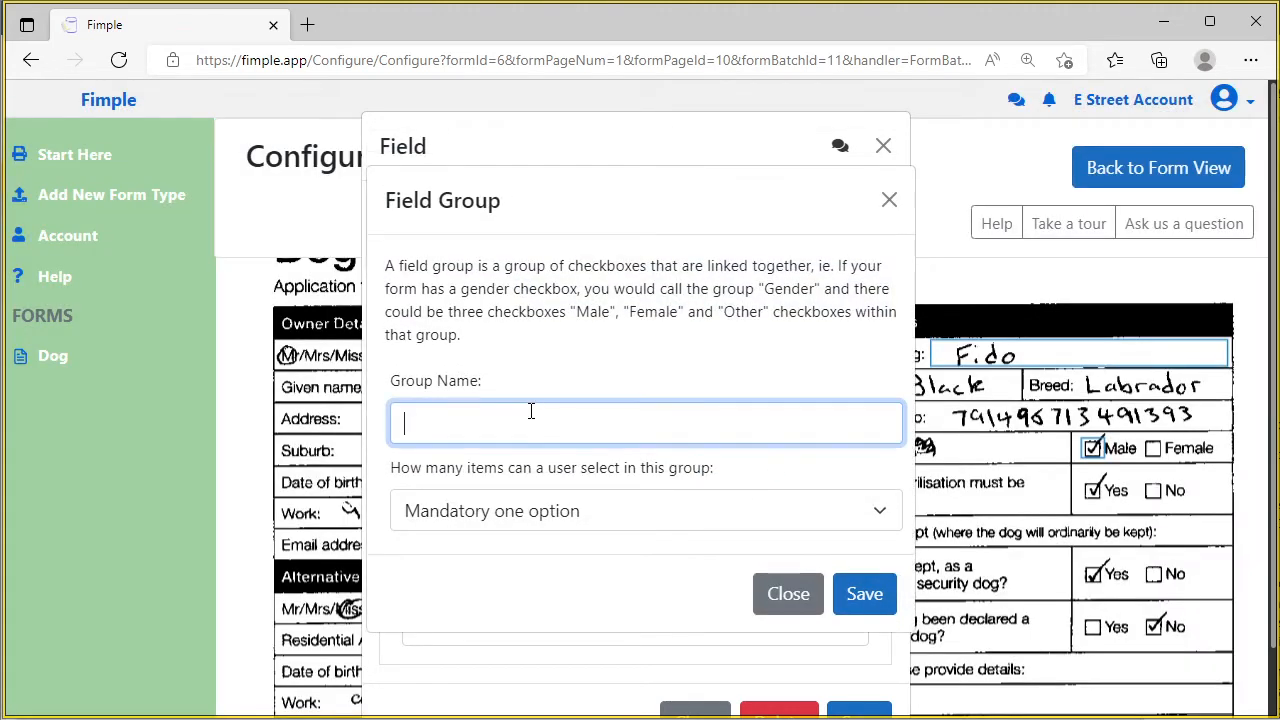
pyautogui.write('Dog ')
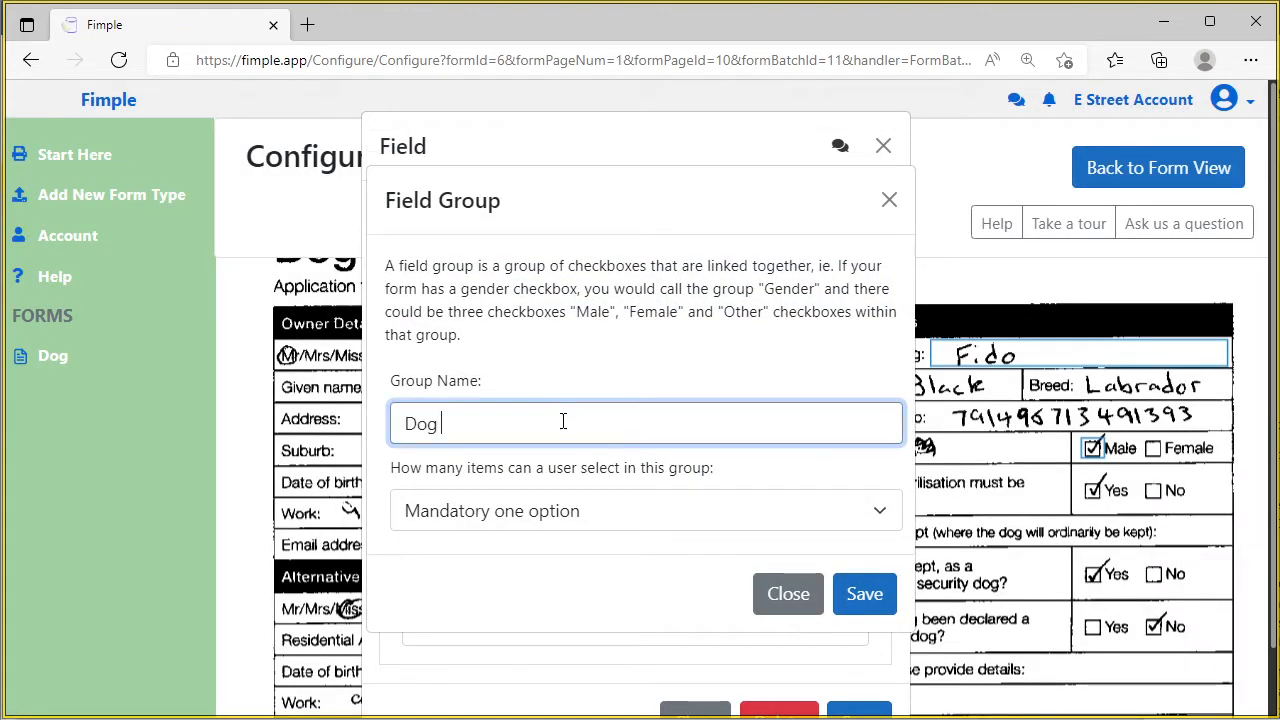
pyautogui.write('Gender')
pyautogui.click(880, 518)
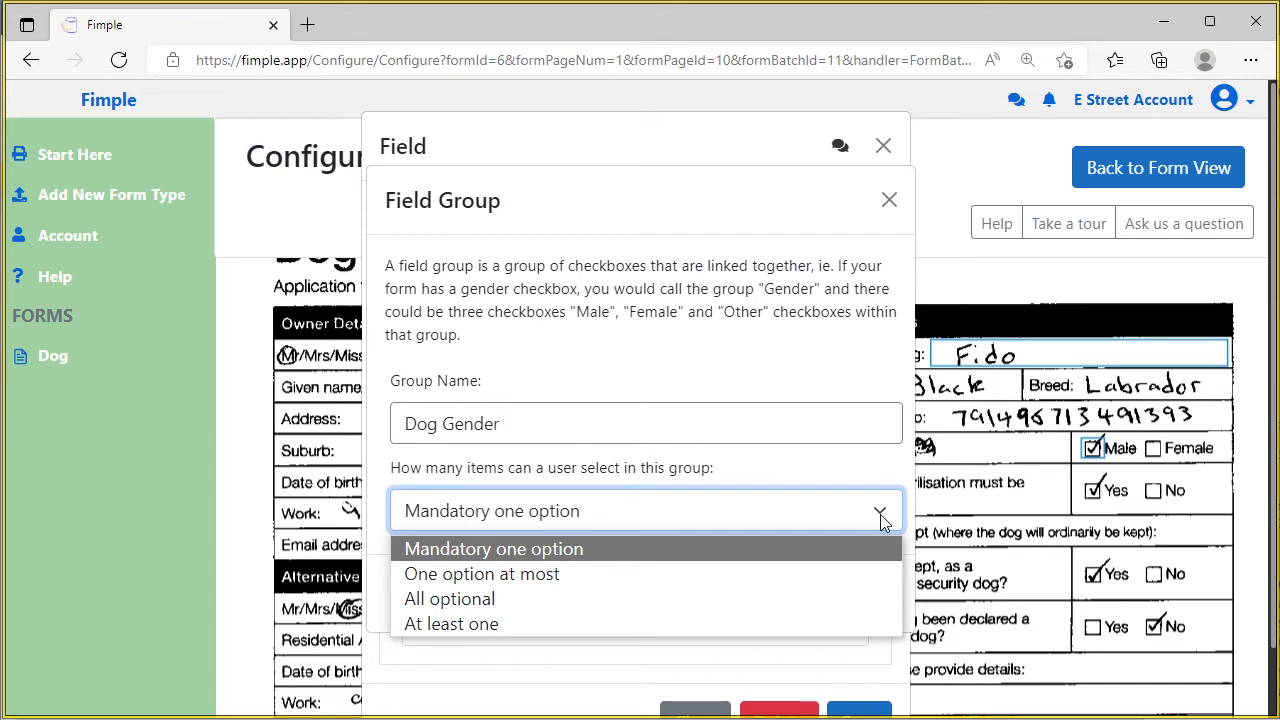
pyautogui.click(880, 514)
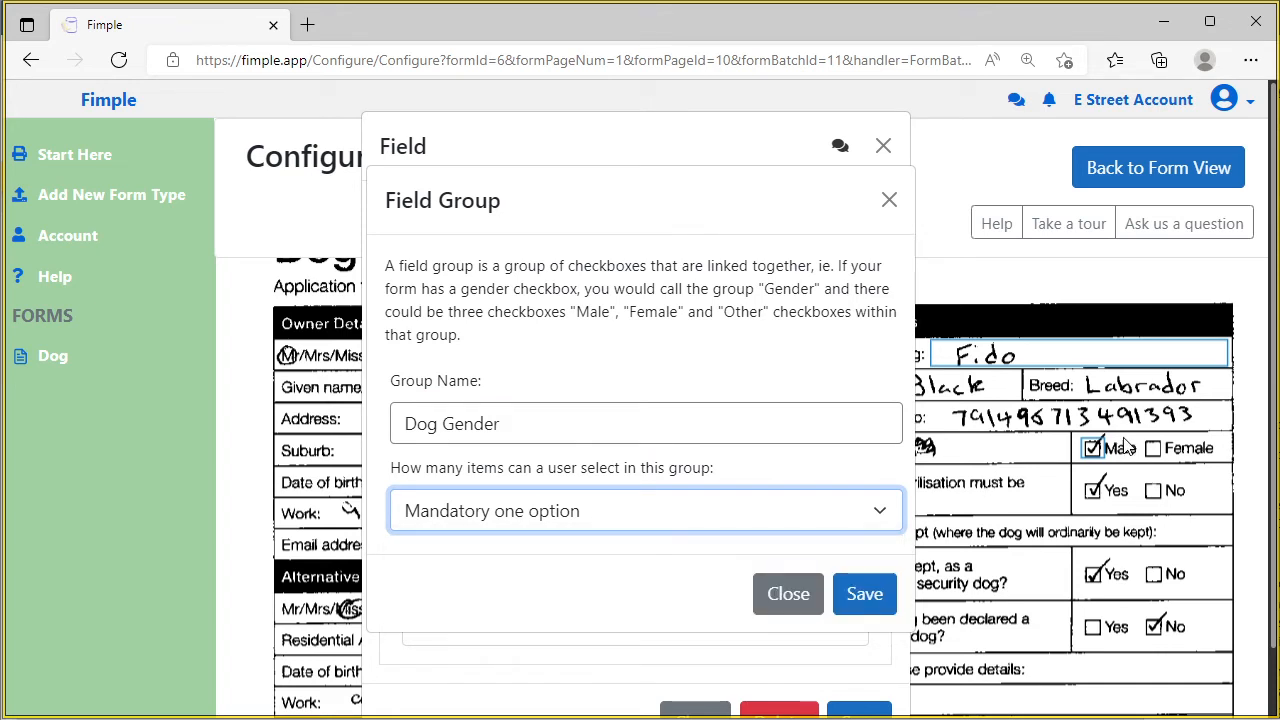
pyautogui.click(865, 594)
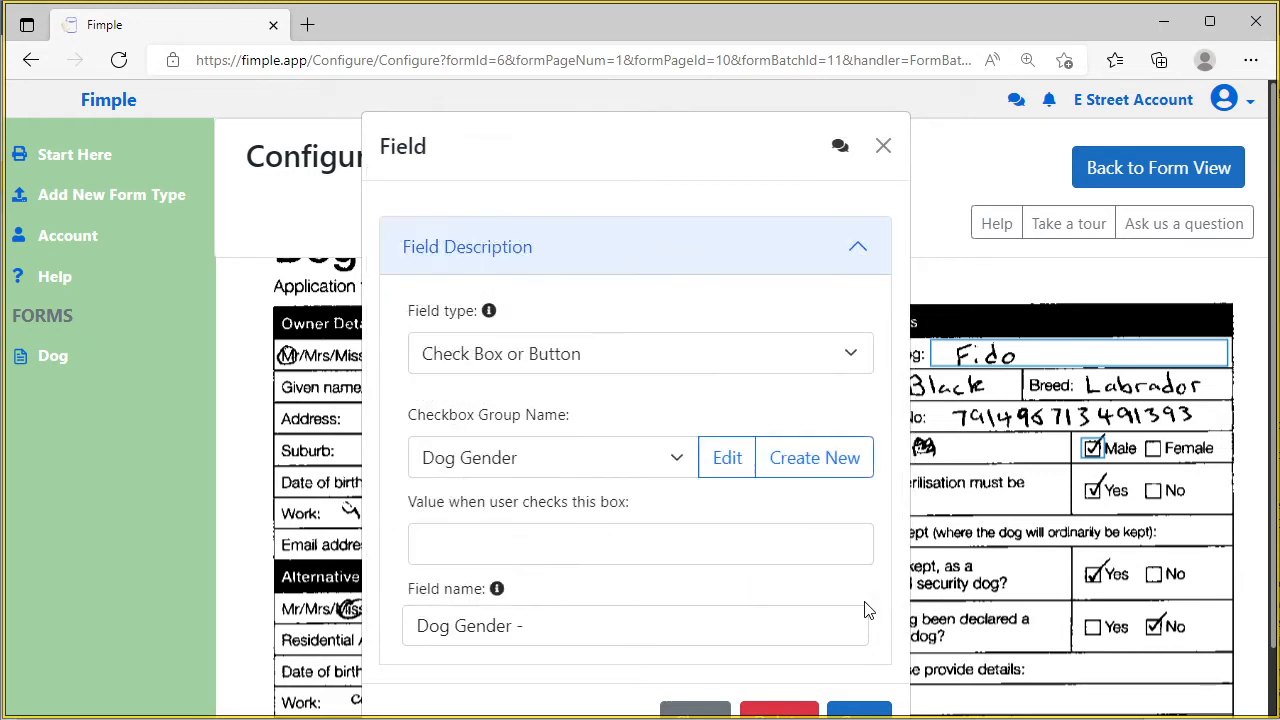
# Set the checked value of this box to "Male" and save the field
pyautogui.click(666, 548)
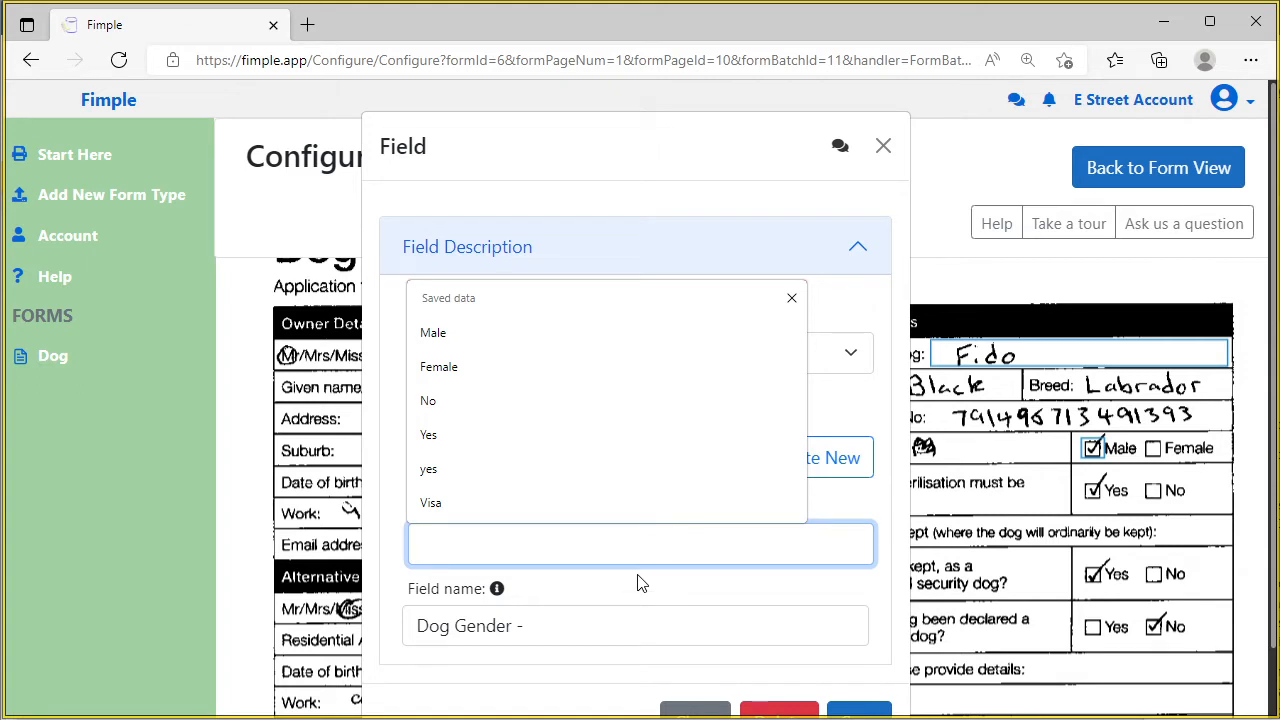
pyautogui.write('Ma')
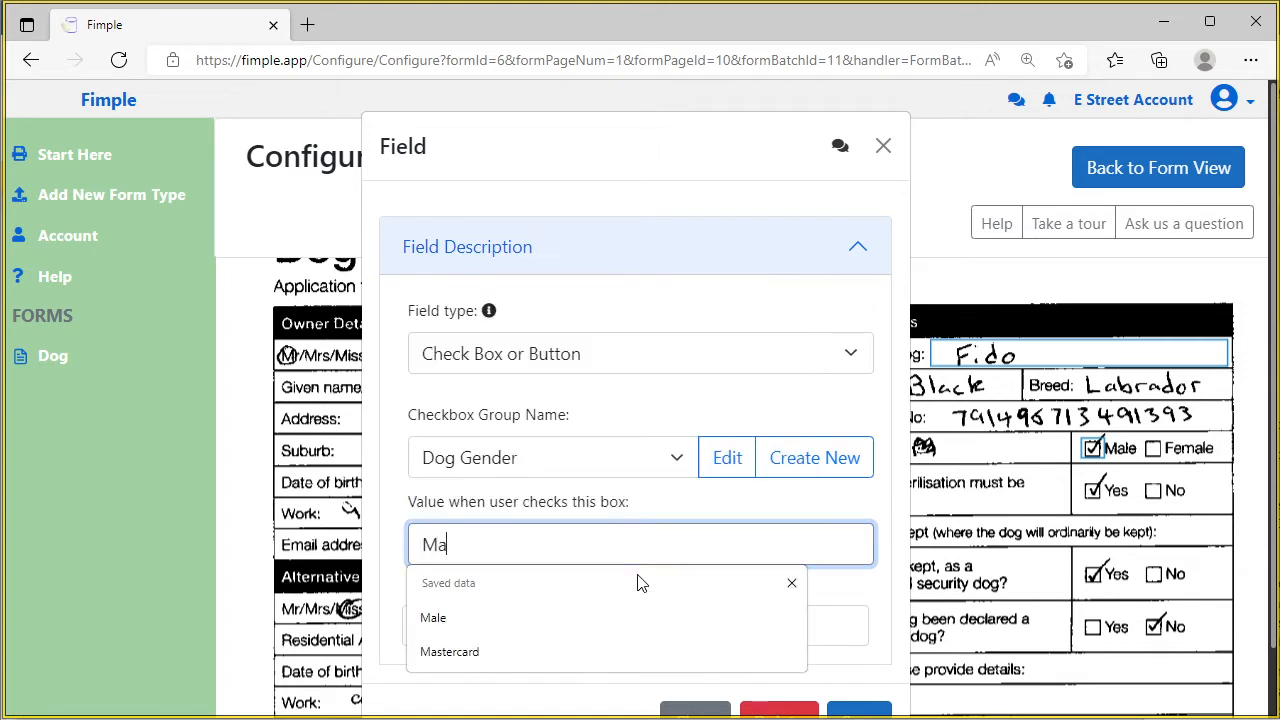
pyautogui.write('le')
pyautogui.press('Tab')
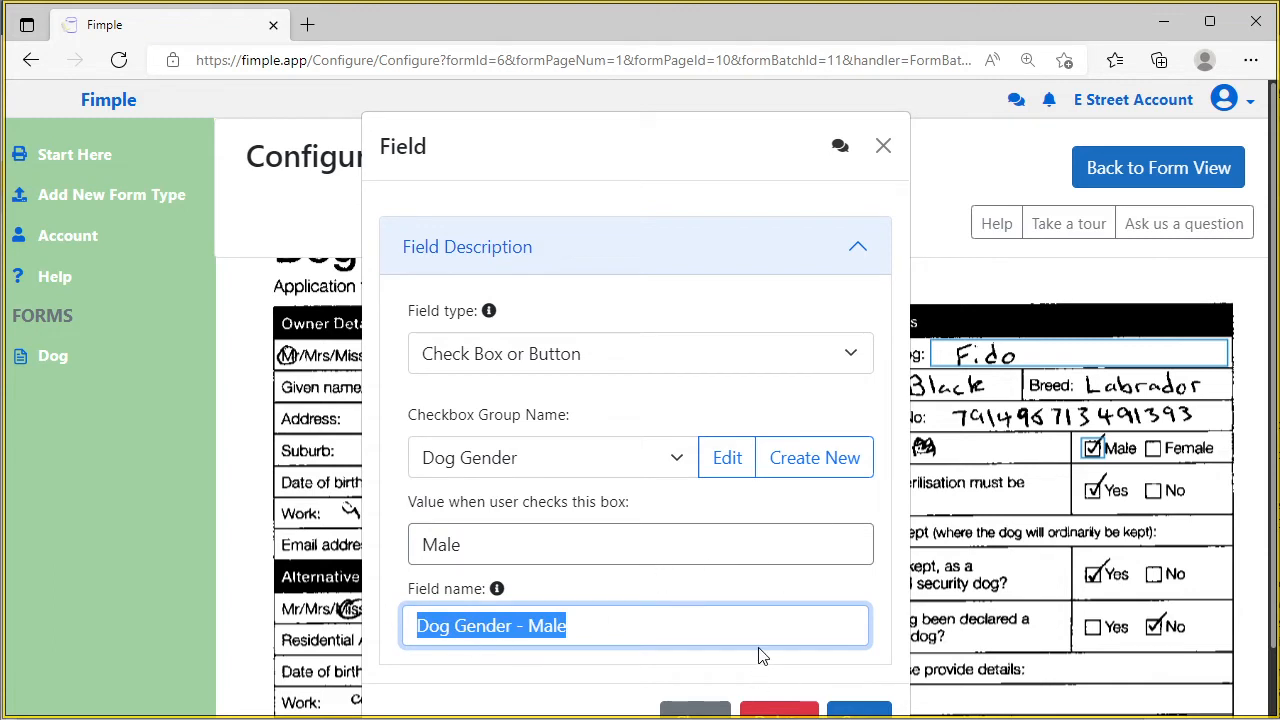
pyautogui.scroll(-1, 838, 678)
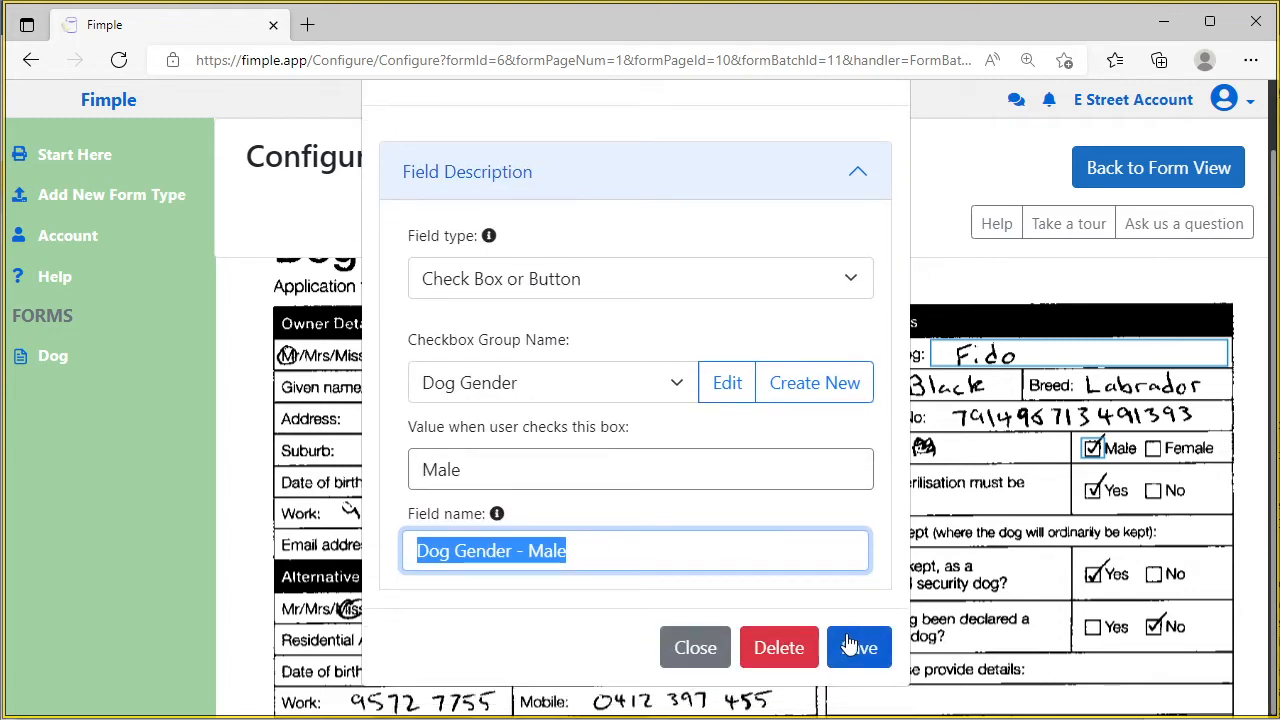
pyautogui.click(859, 648)
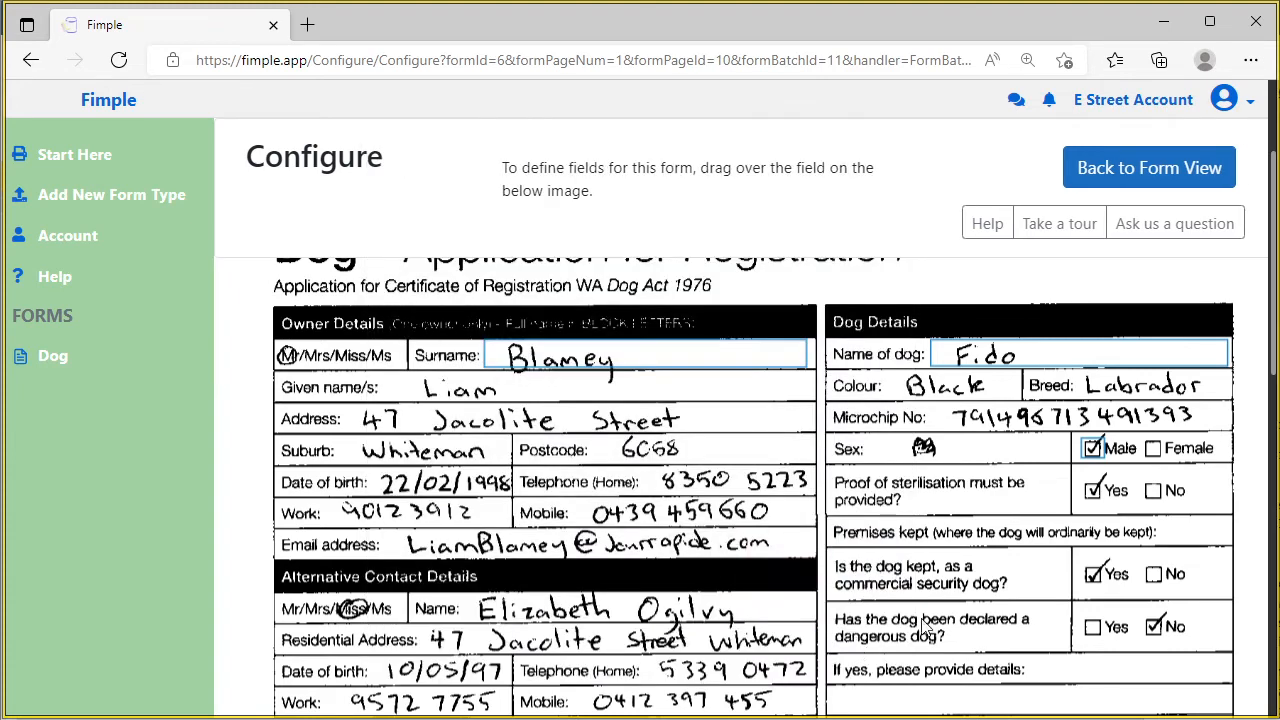
# Mark out a field over the Female checkbox, make it a Check Box or Button, and assign it to the Dog Gender group
pyautogui.moveTo(1146, 437); pyautogui.dragTo(1165, 460)
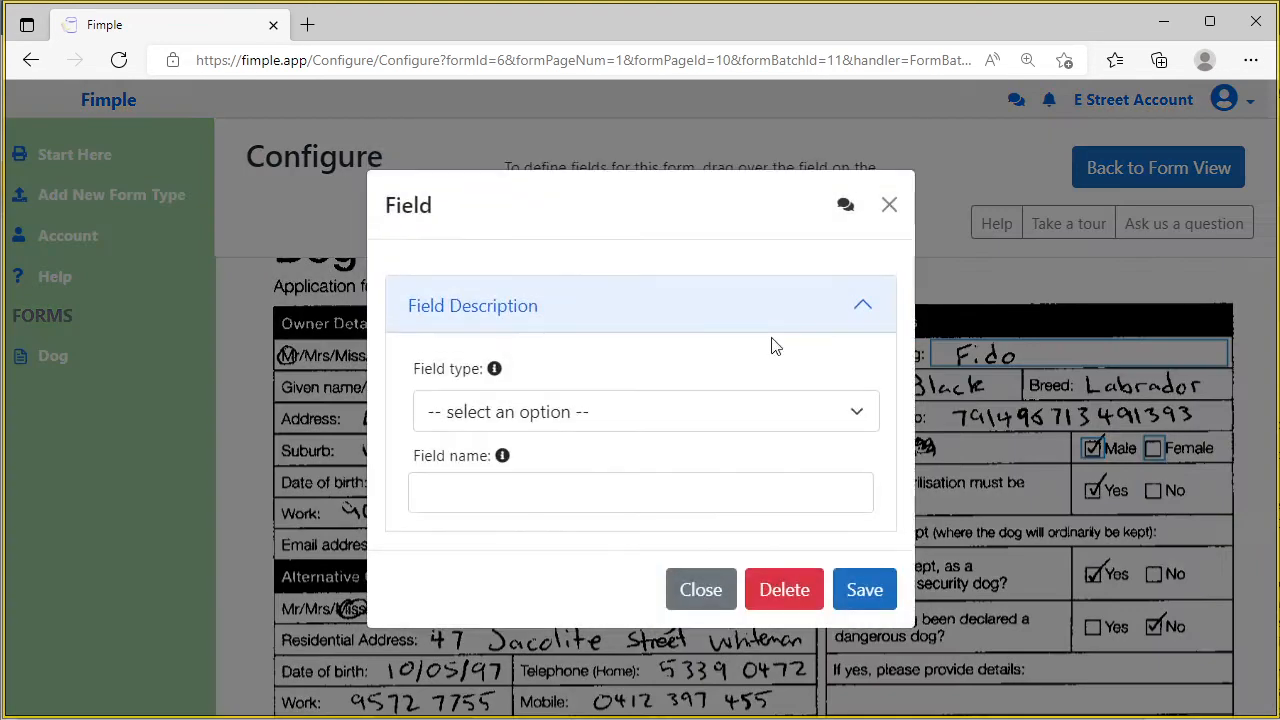
pyautogui.click(868, 420)
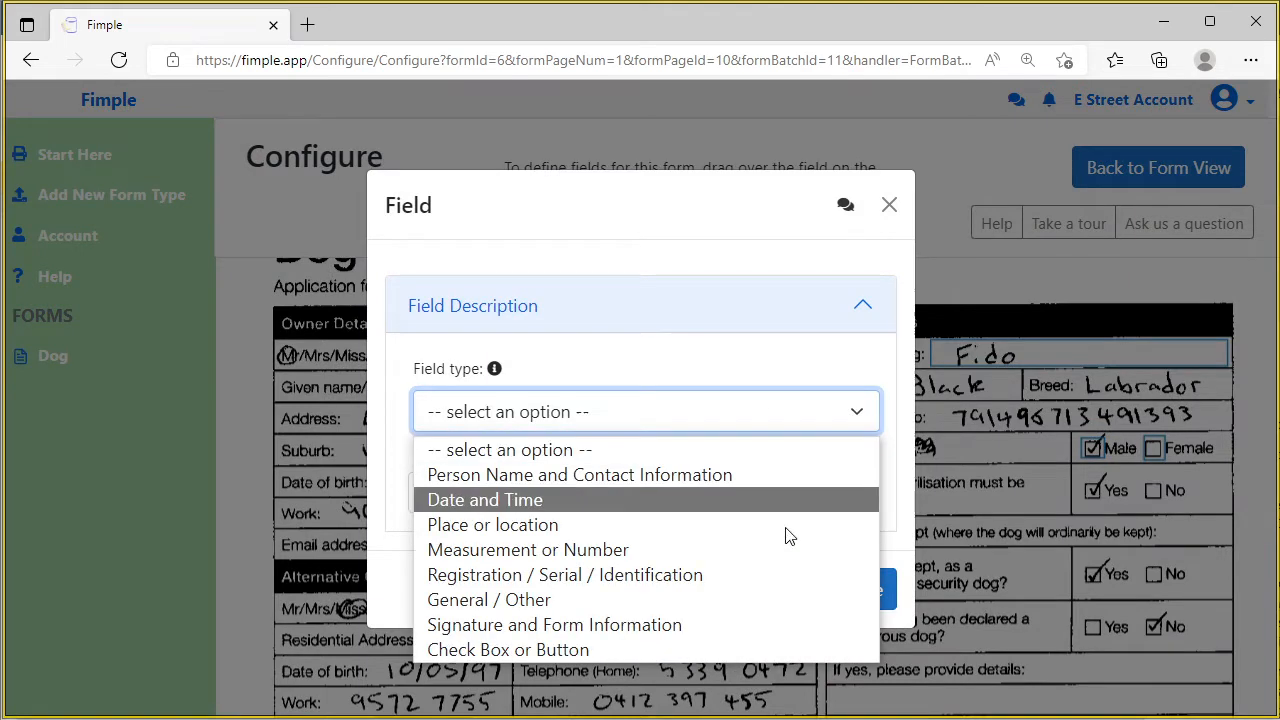
pyautogui.click(630, 646)
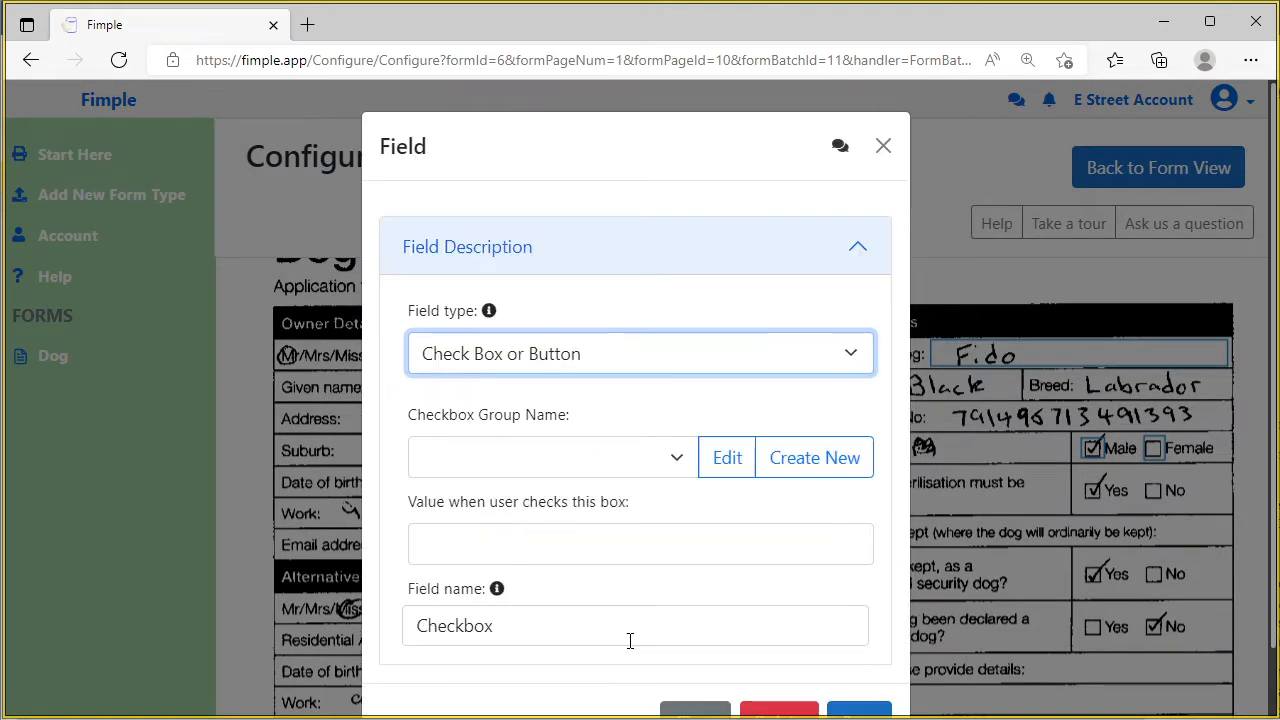
pyautogui.click(677, 460)
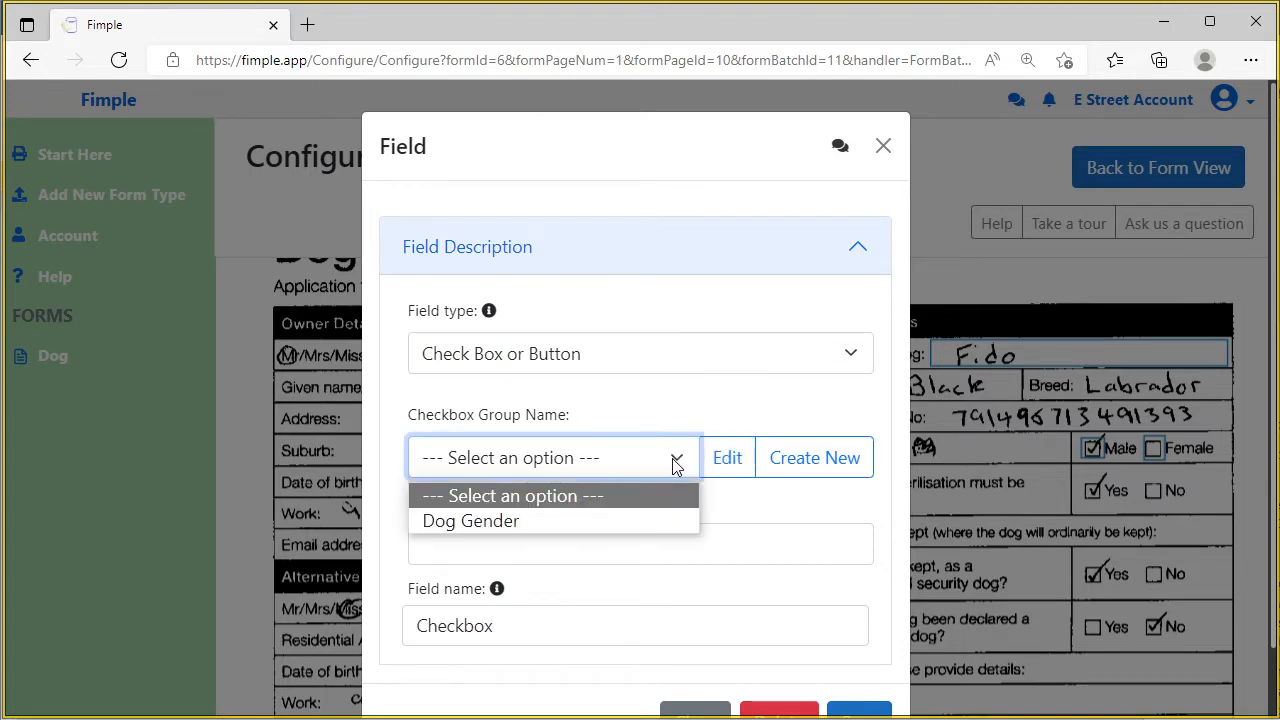
pyautogui.click(550, 521)
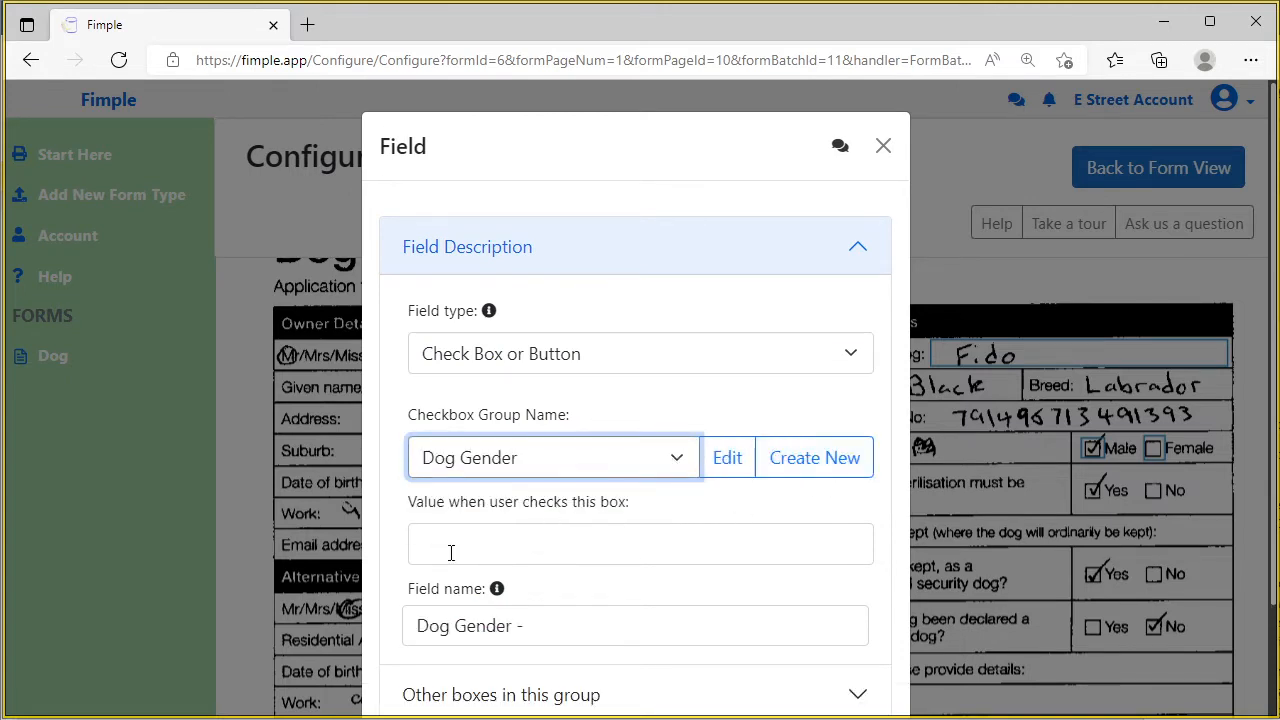
# Set the checked value of this box to "Female" and save the field
pyautogui.click(498, 542)
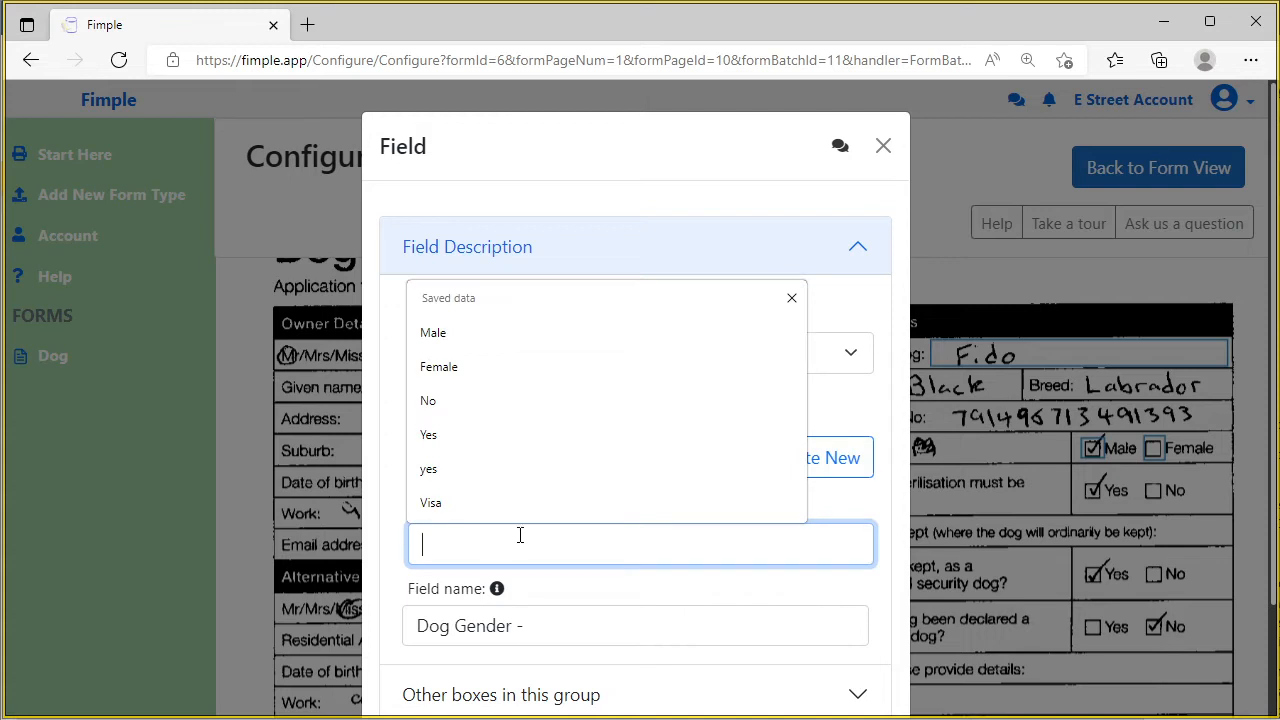
pyautogui.write('Female')
pyautogui.press('Tab')
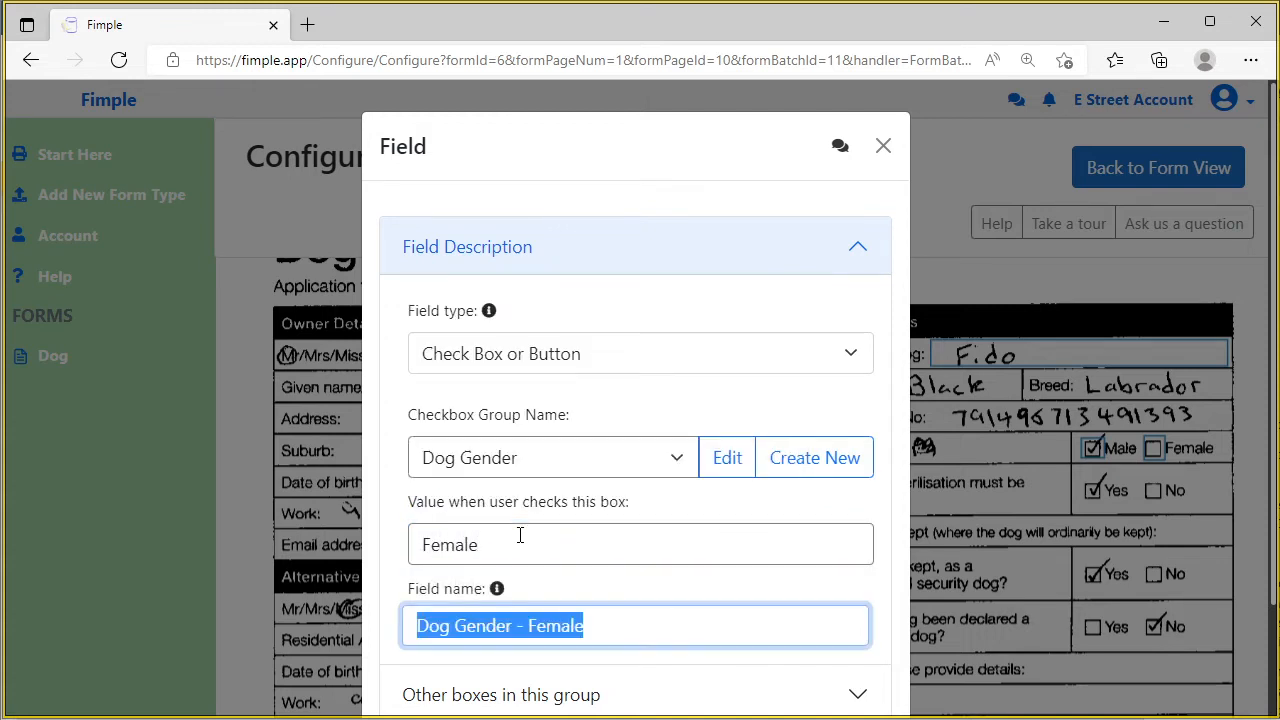
pyautogui.scroll(-2, 826, 640)
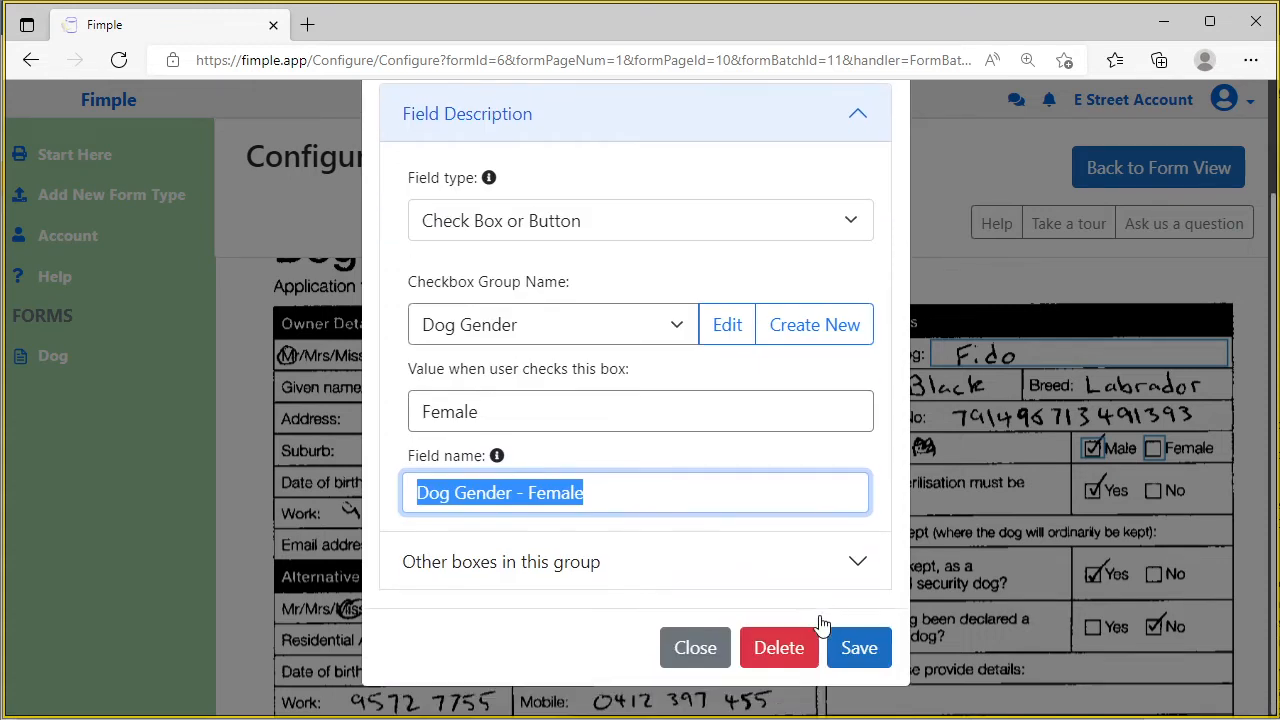
pyautogui.click(860, 650)
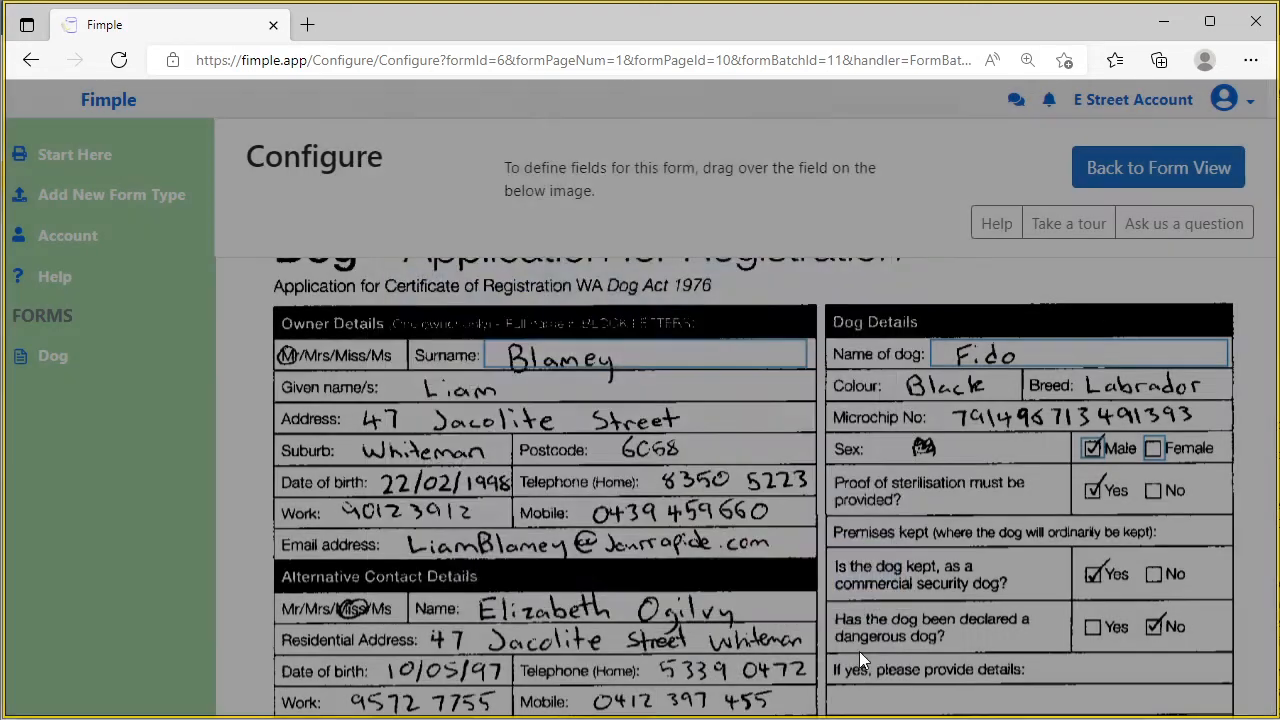
# Mark out a field over the owner's home telephone, set it to Person Name and Contact Information, Contact Information, Phone Number, and save it
pyautogui.scroll(-1, 836, 574)
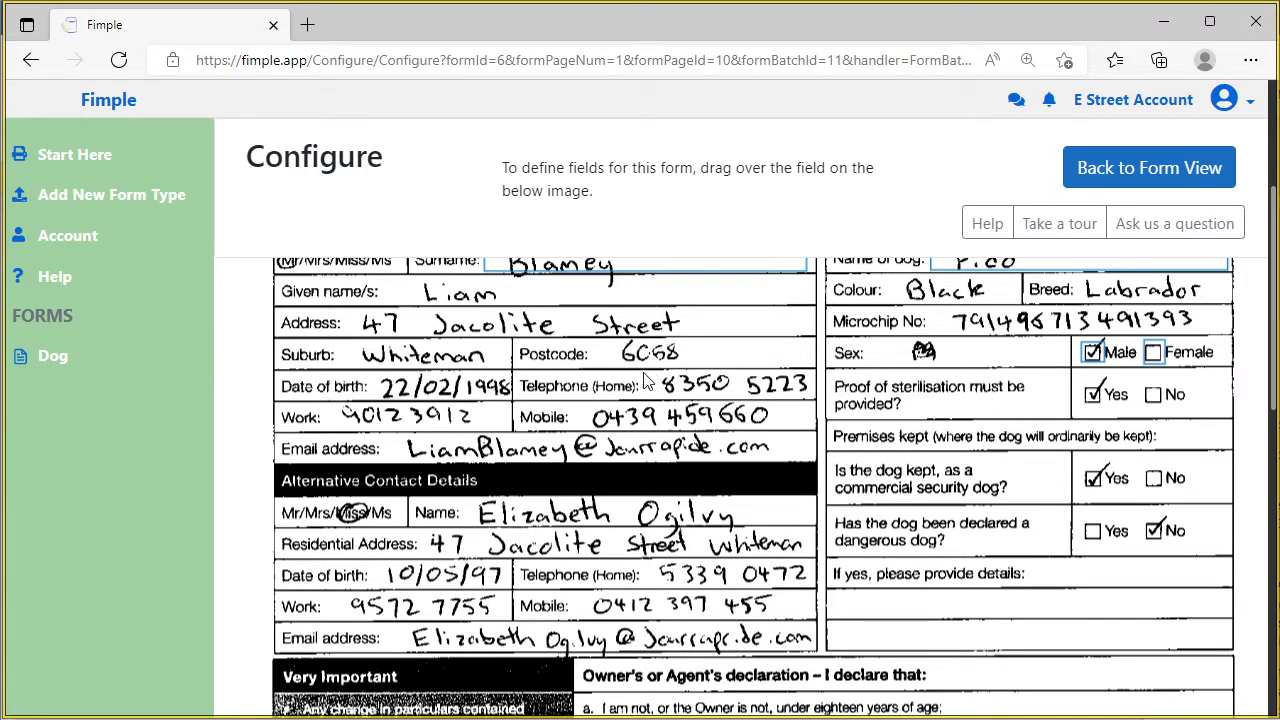
pyautogui.moveTo(645, 378); pyautogui.dragTo(815, 405)
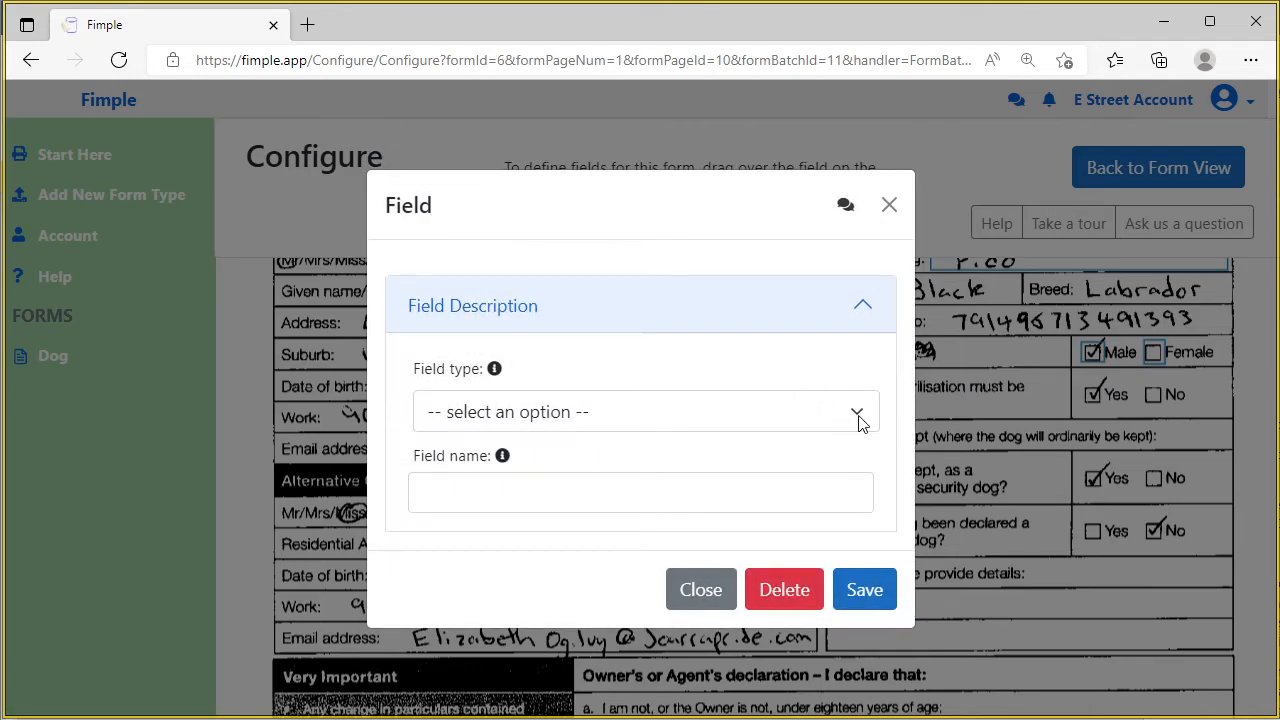
pyautogui.click(856, 415)
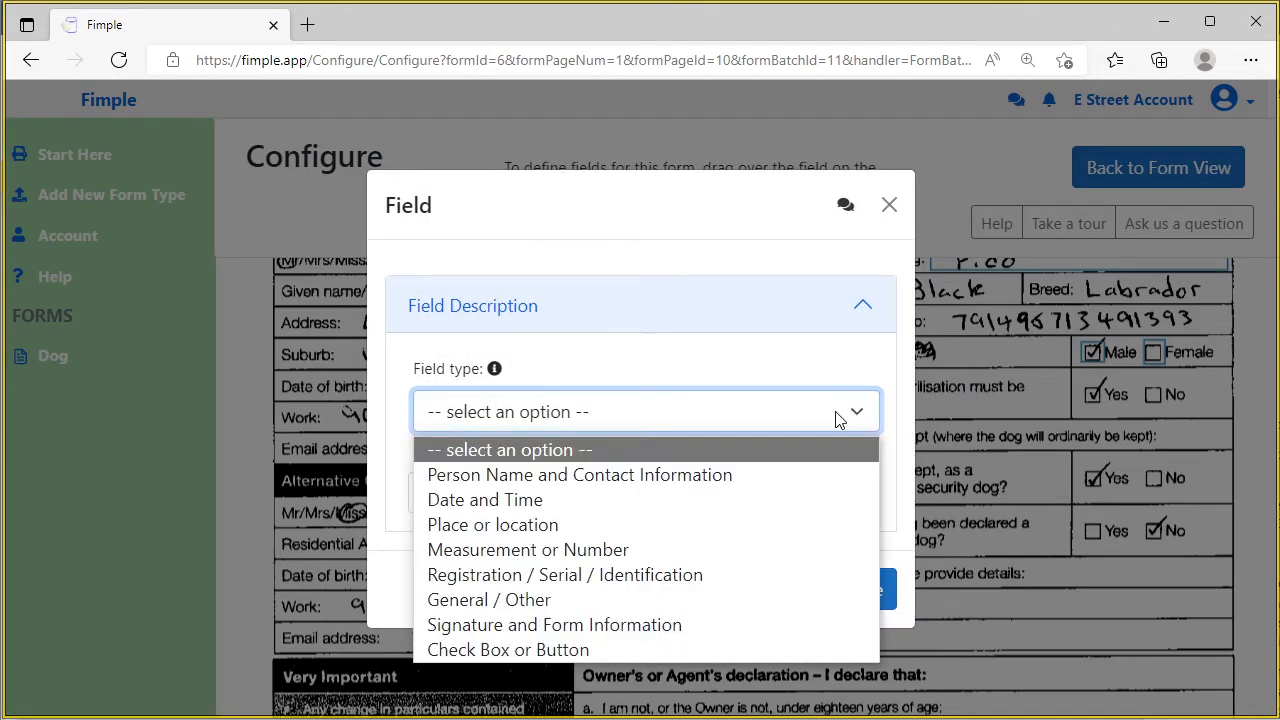
pyautogui.click(615, 478)
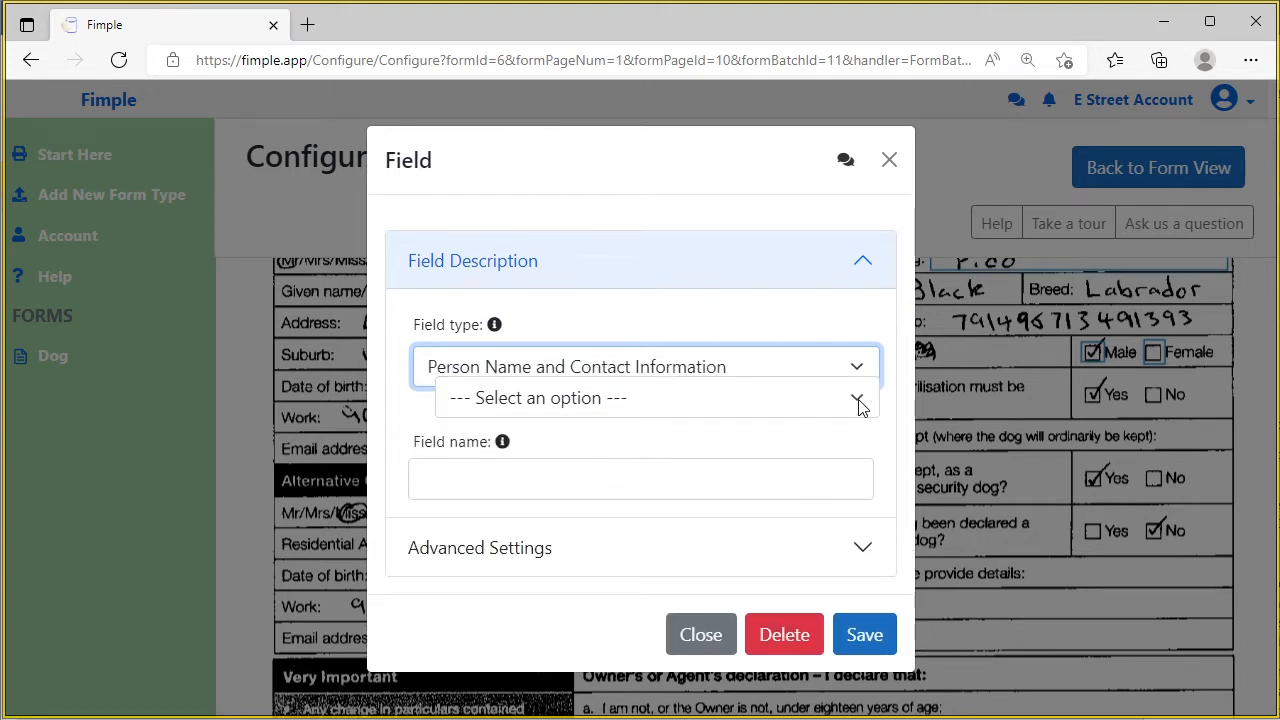
pyautogui.click(858, 400)
pyautogui.click(510, 485)
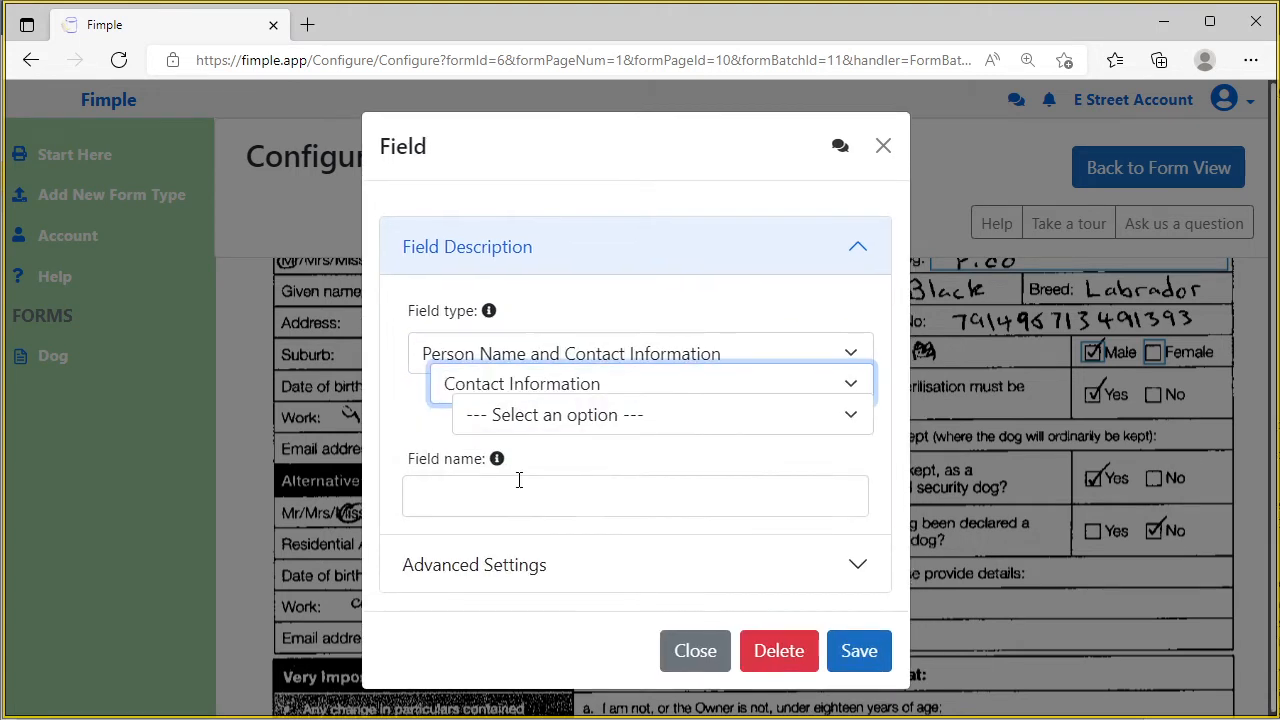
pyautogui.click(853, 418)
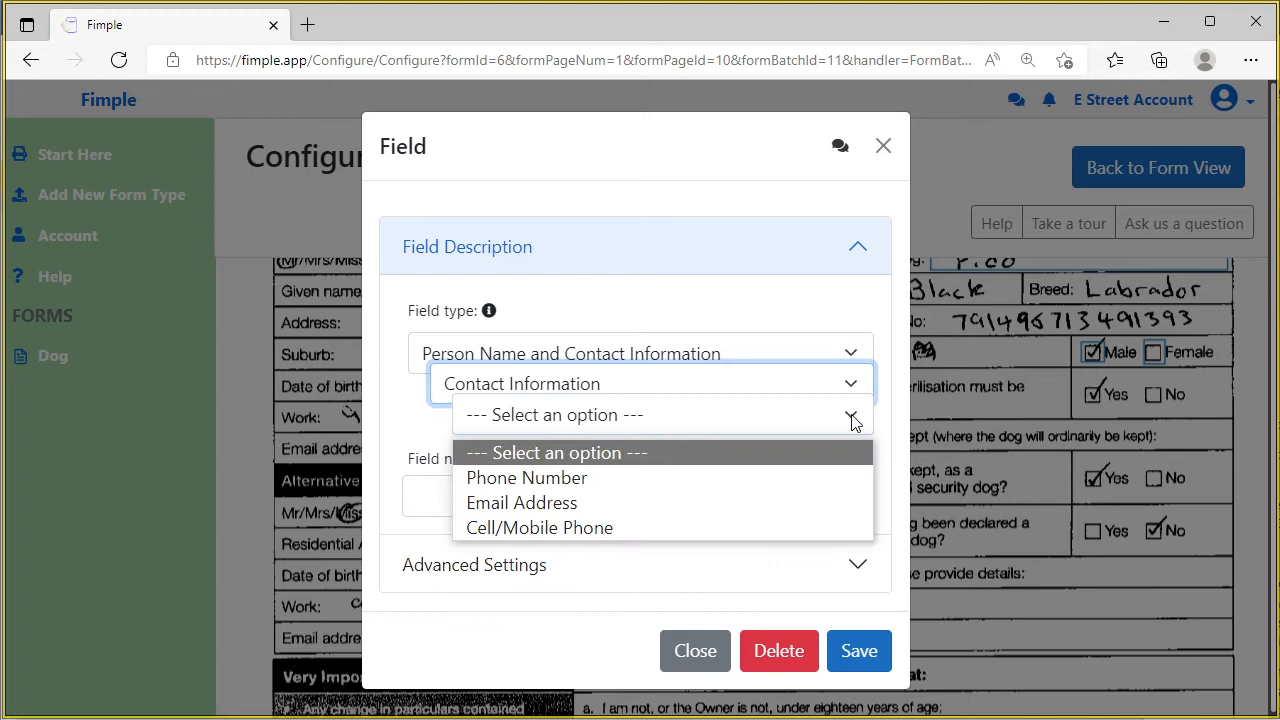
pyautogui.click(511, 481)
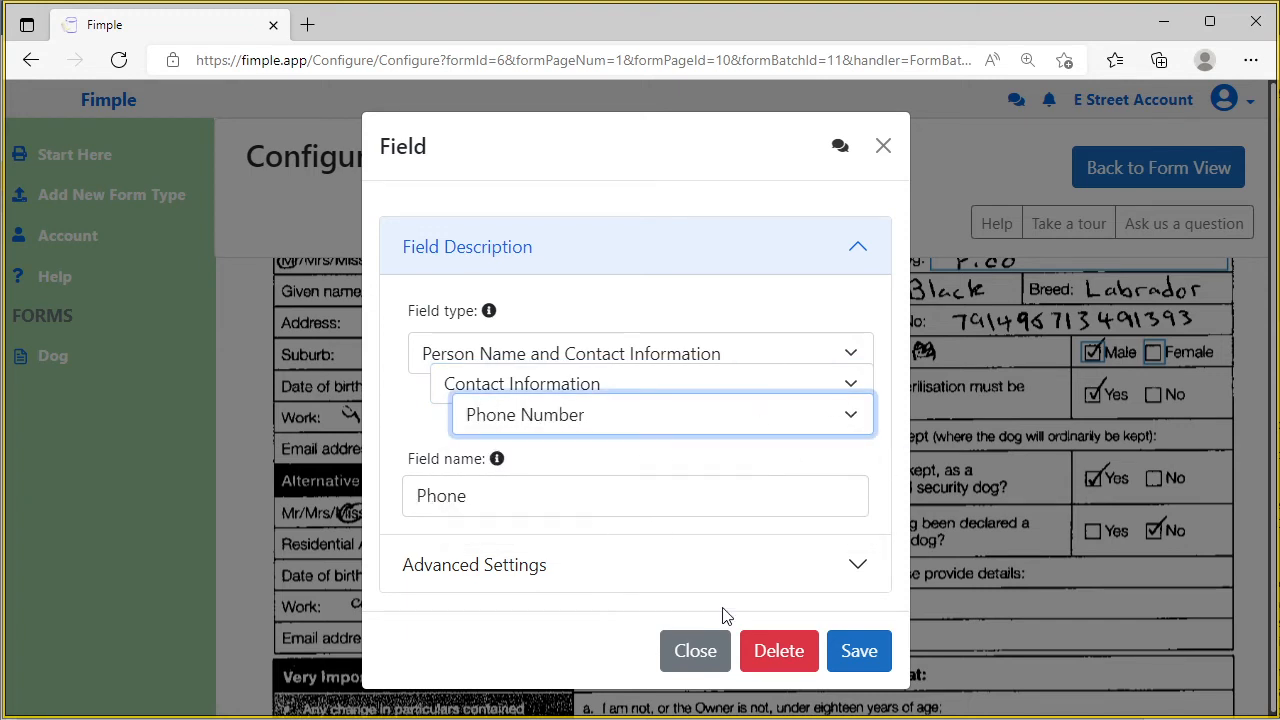
pyautogui.click(858, 664)
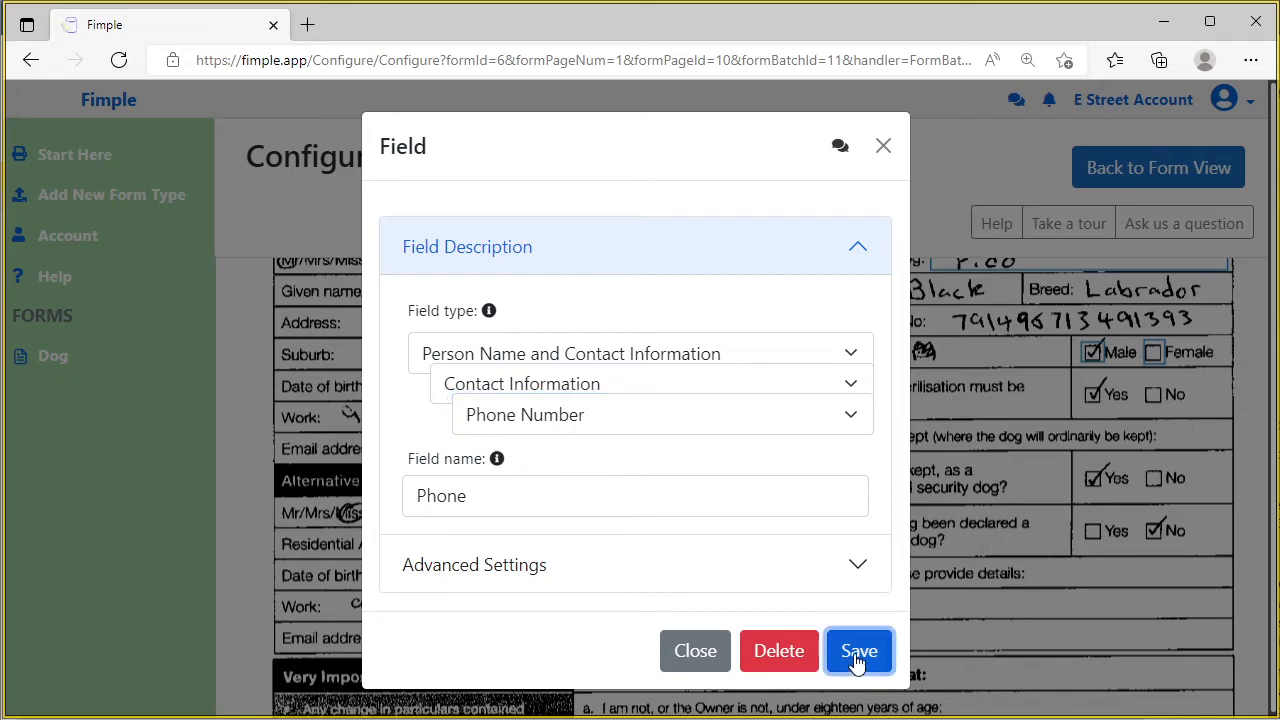
# Mark out a field over the date beside the applicant's signature and set its type to Date and Time, Date - Day Month and Year, Recent Date
pyautogui.scroll(-4, 1000, 457)
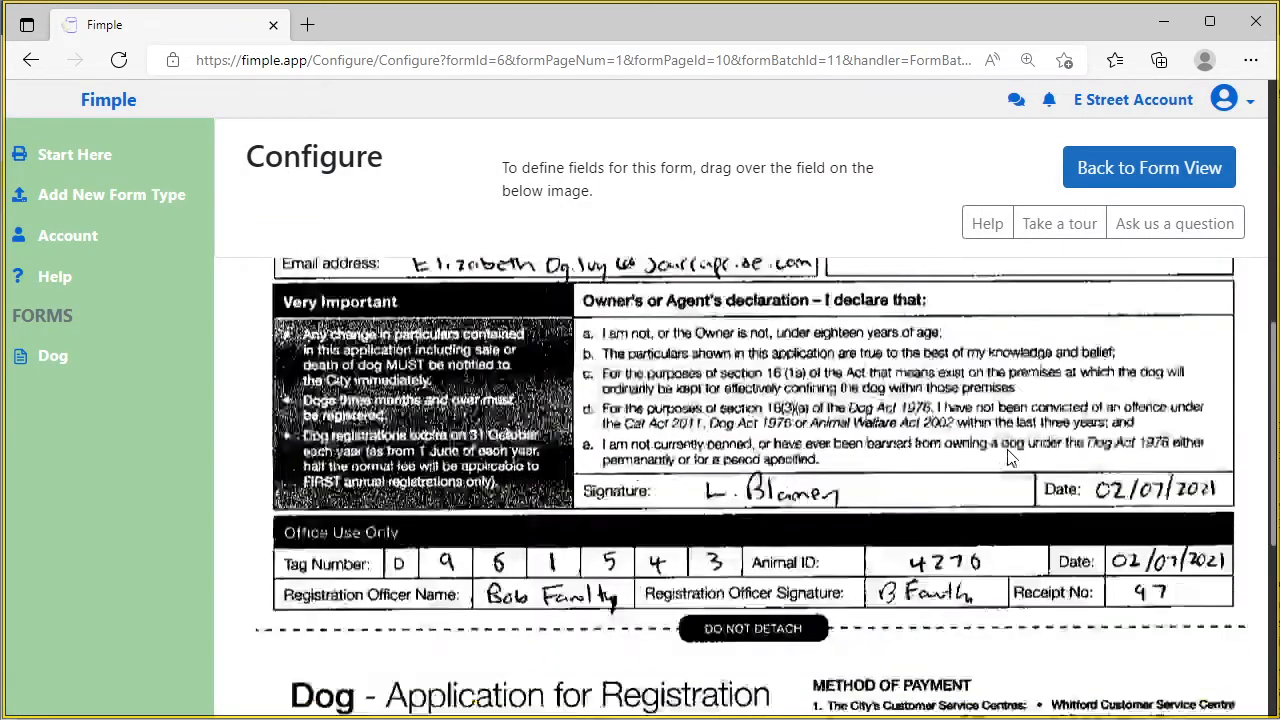
pyautogui.scroll(-3, 1010, 457)
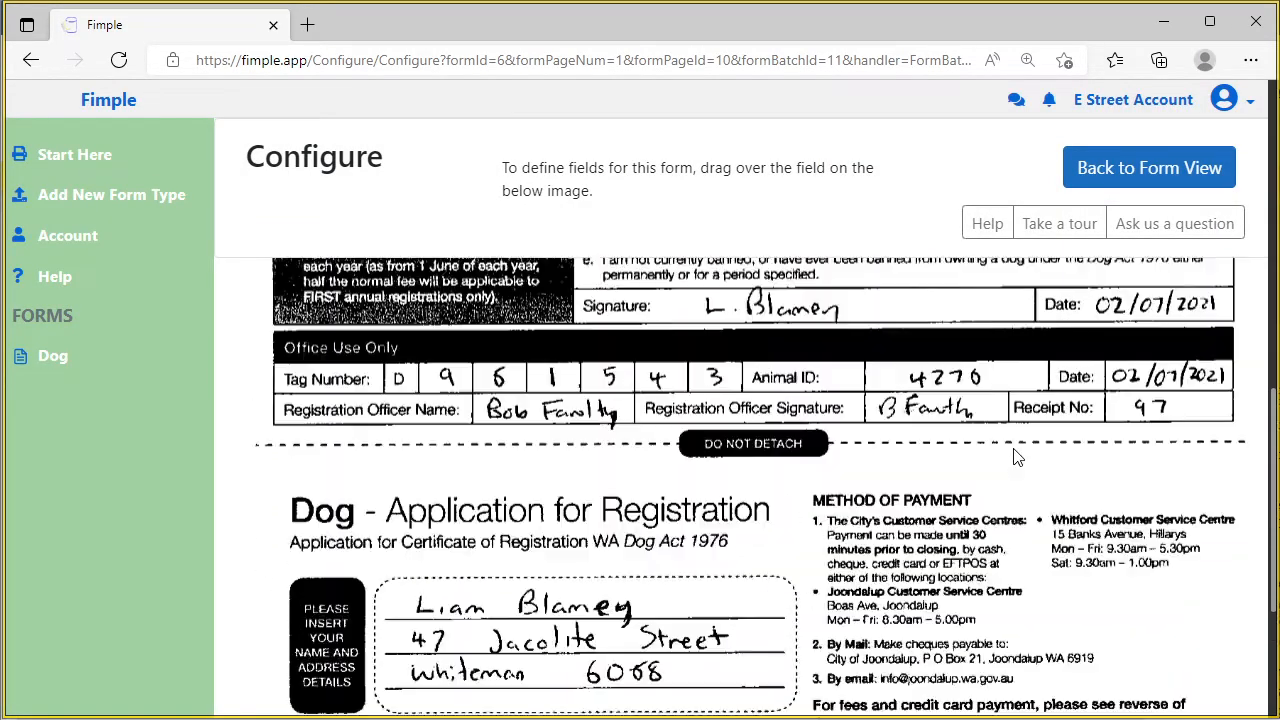
pyautogui.scroll(2, 1015, 457)
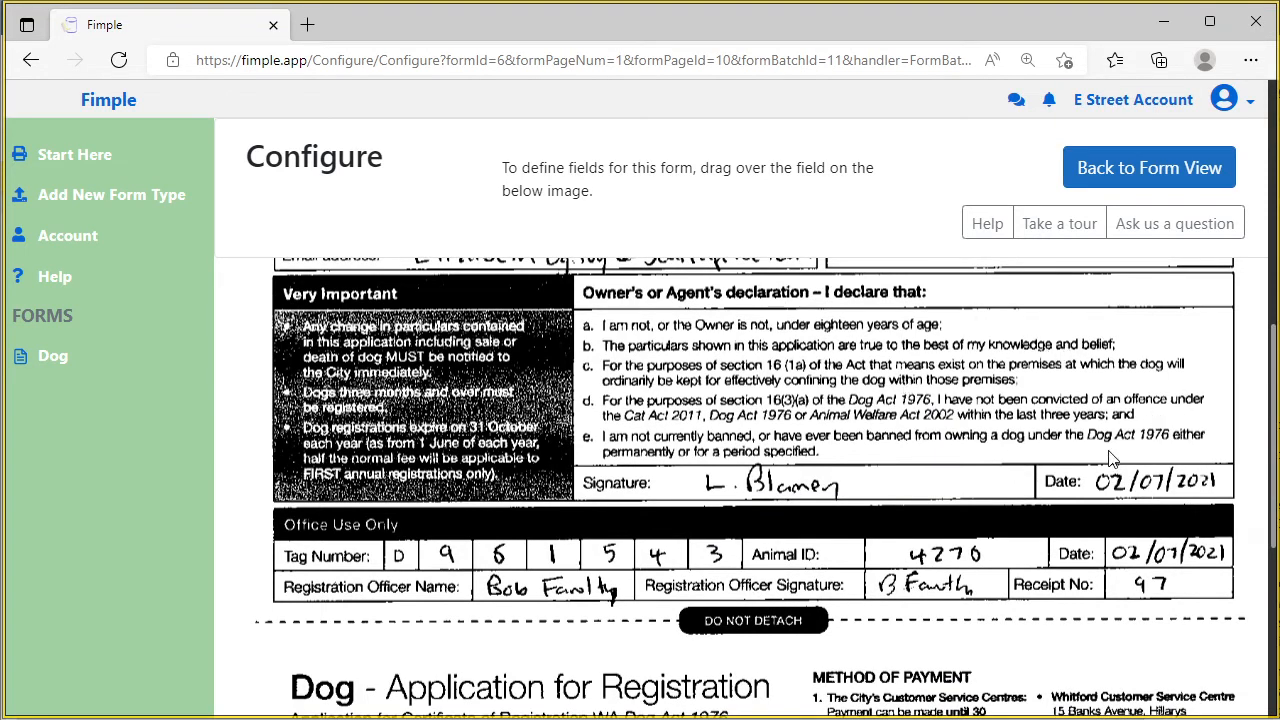
pyautogui.moveTo(1084, 470); pyautogui.dragTo(1229, 500)
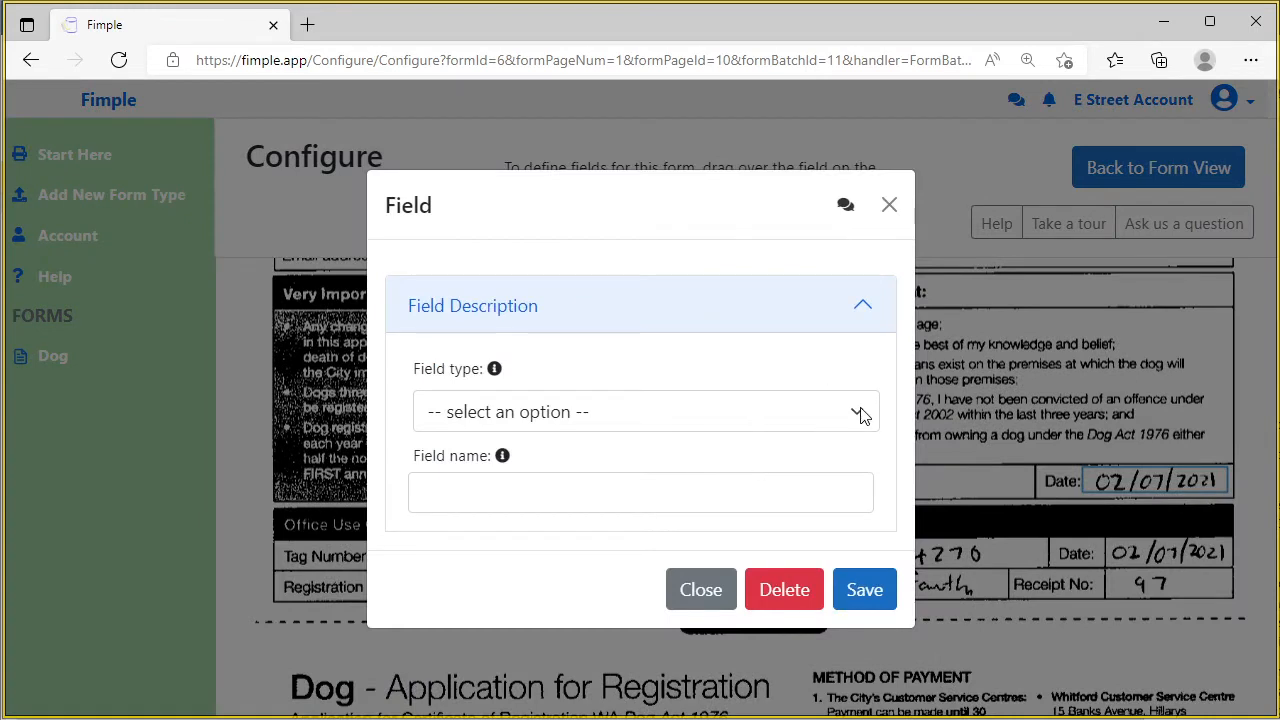
pyautogui.click(860, 414)
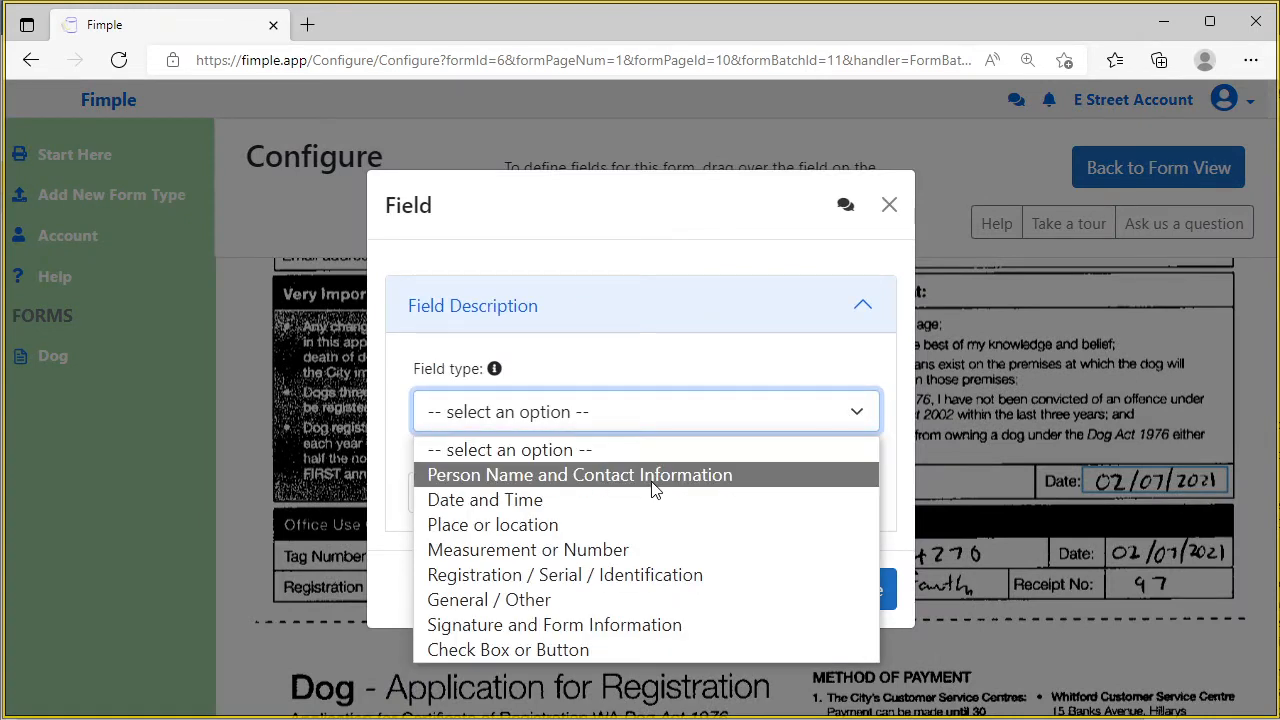
pyautogui.click(508, 499)
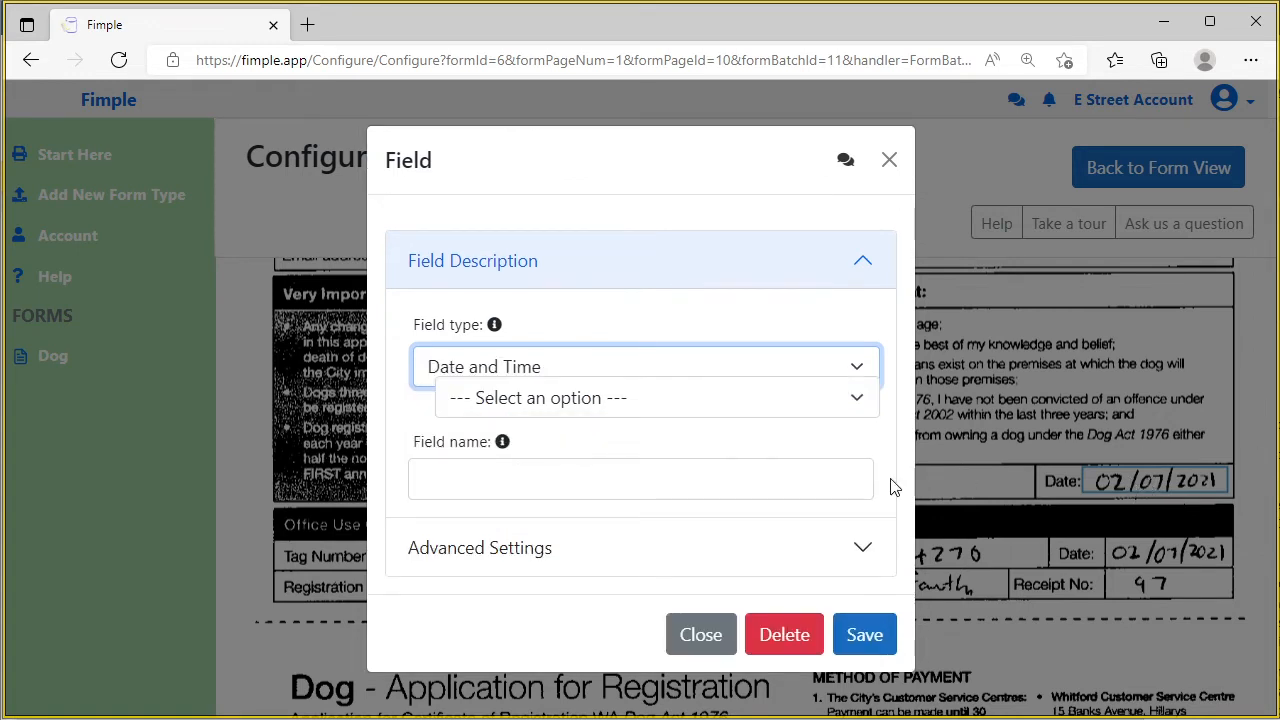
pyautogui.click(856, 405)
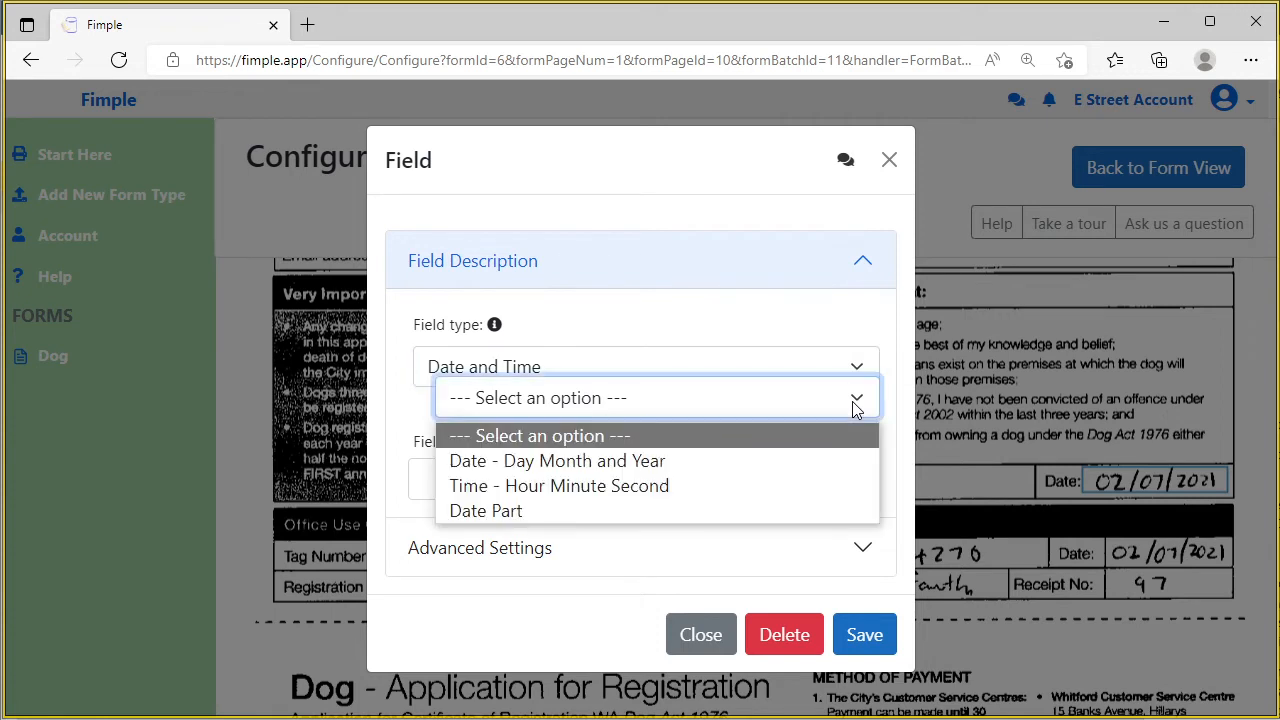
pyautogui.click(637, 461)
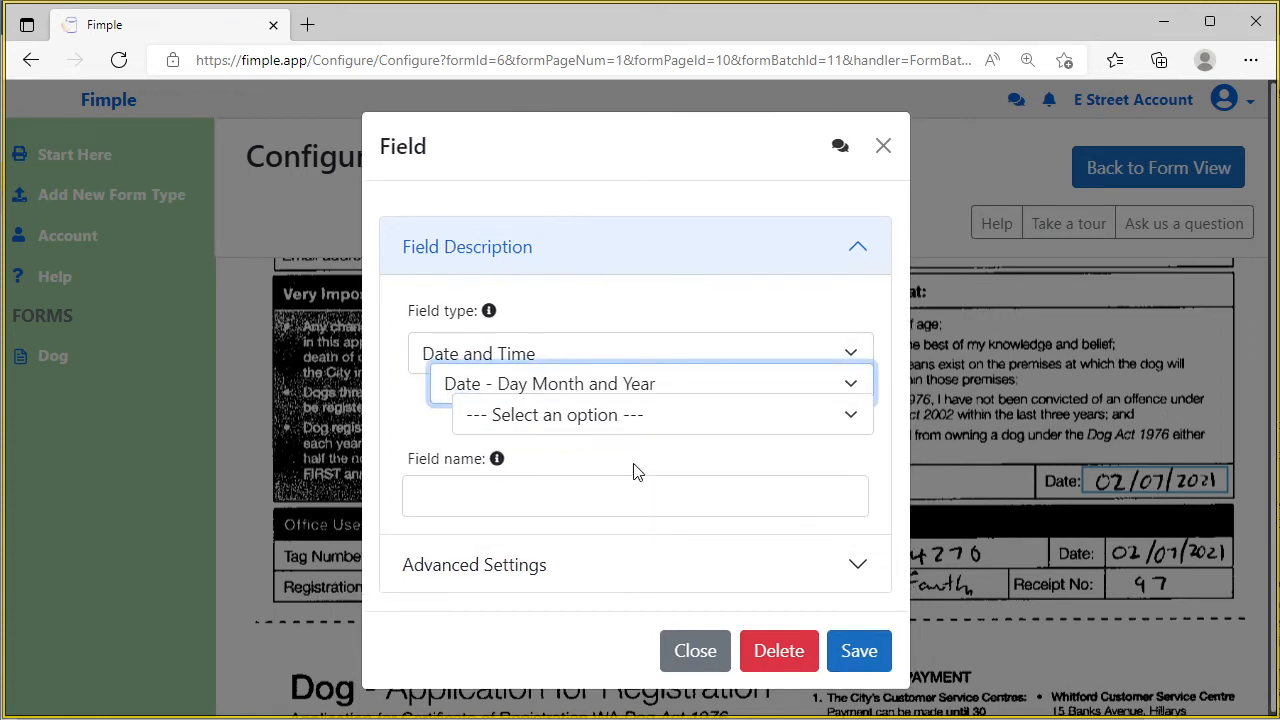
pyautogui.click(853, 420)
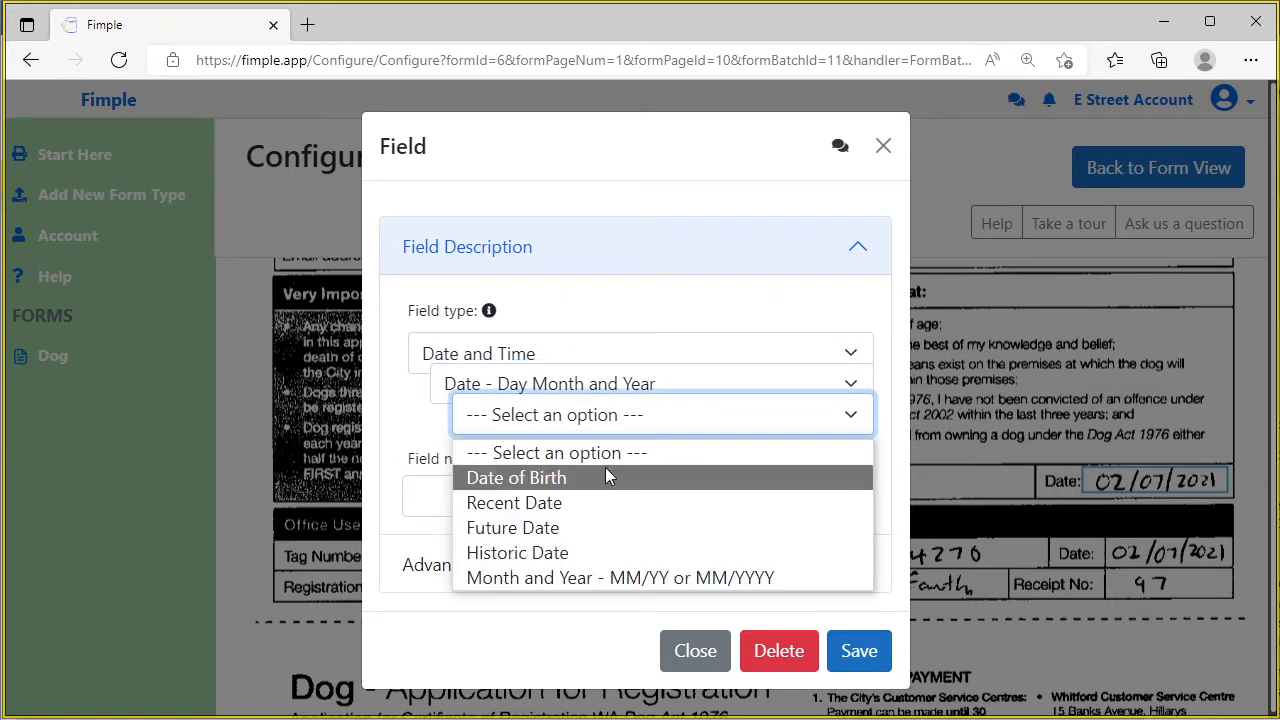
pyautogui.click(537, 508)
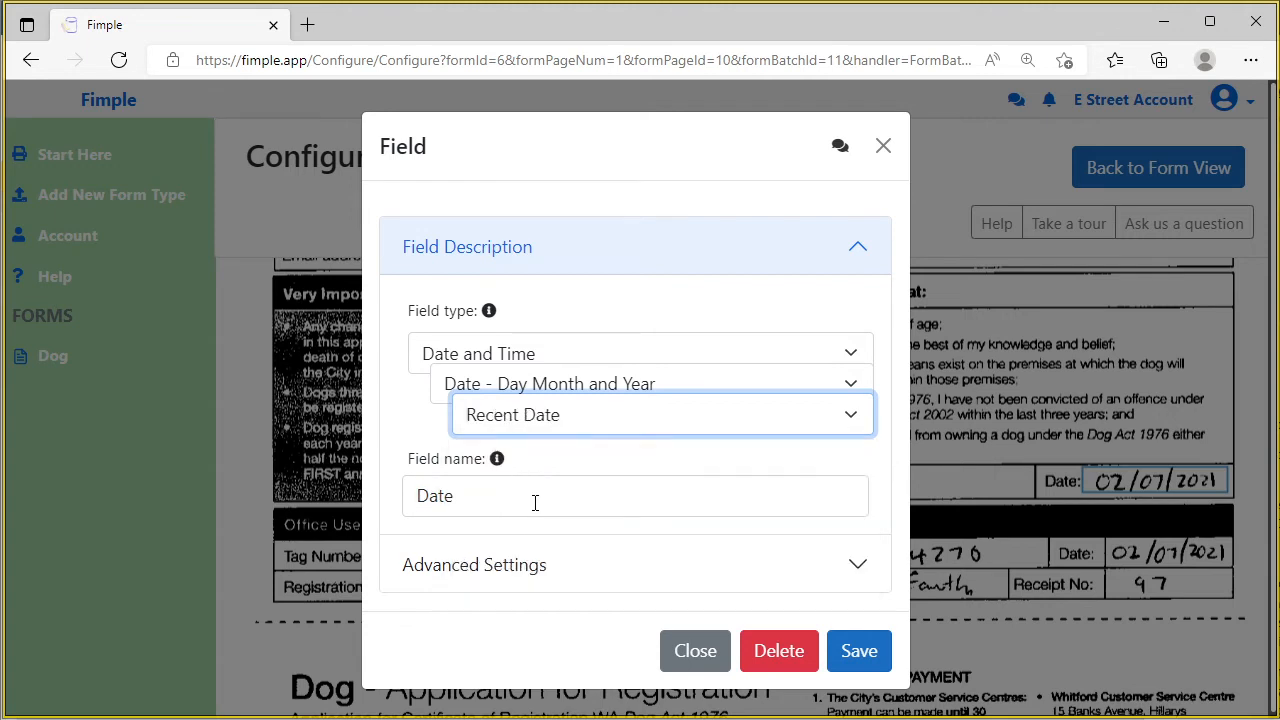
# Name the date field "Application Date" and save it
pyautogui.click(555, 498)
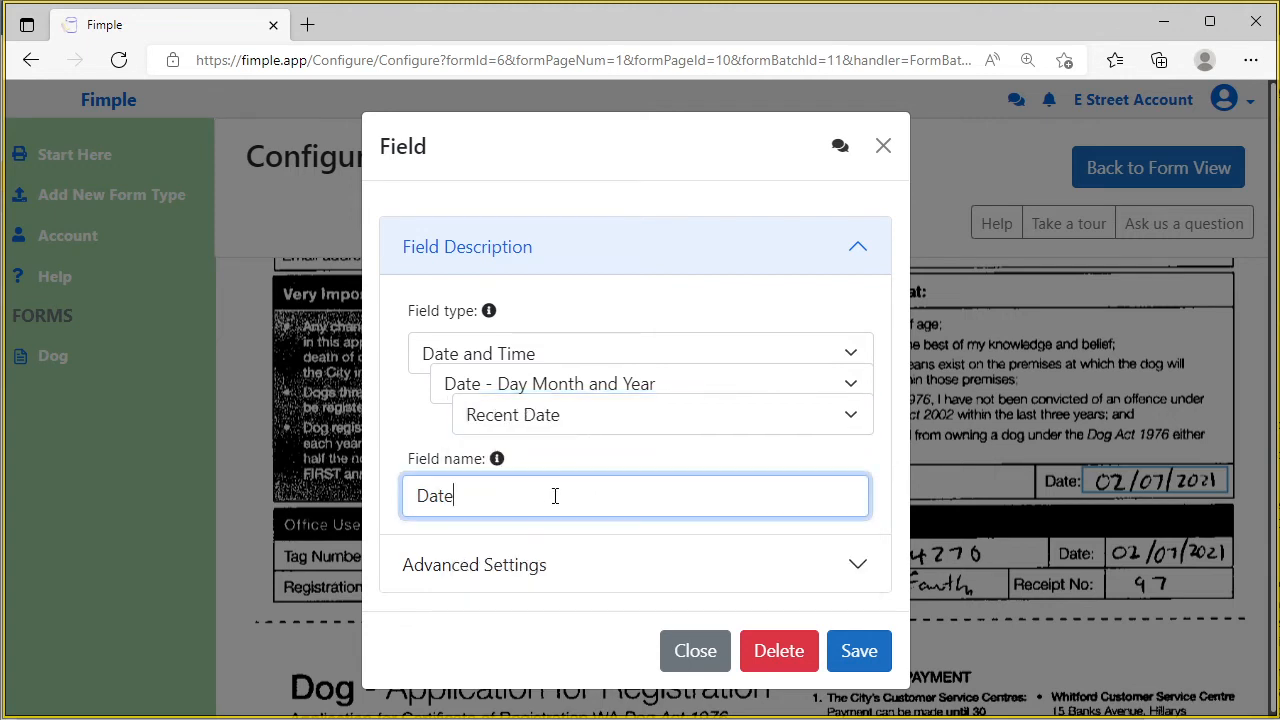
pyautogui.moveTo(549, 493); pyautogui.dragTo(309, 487)
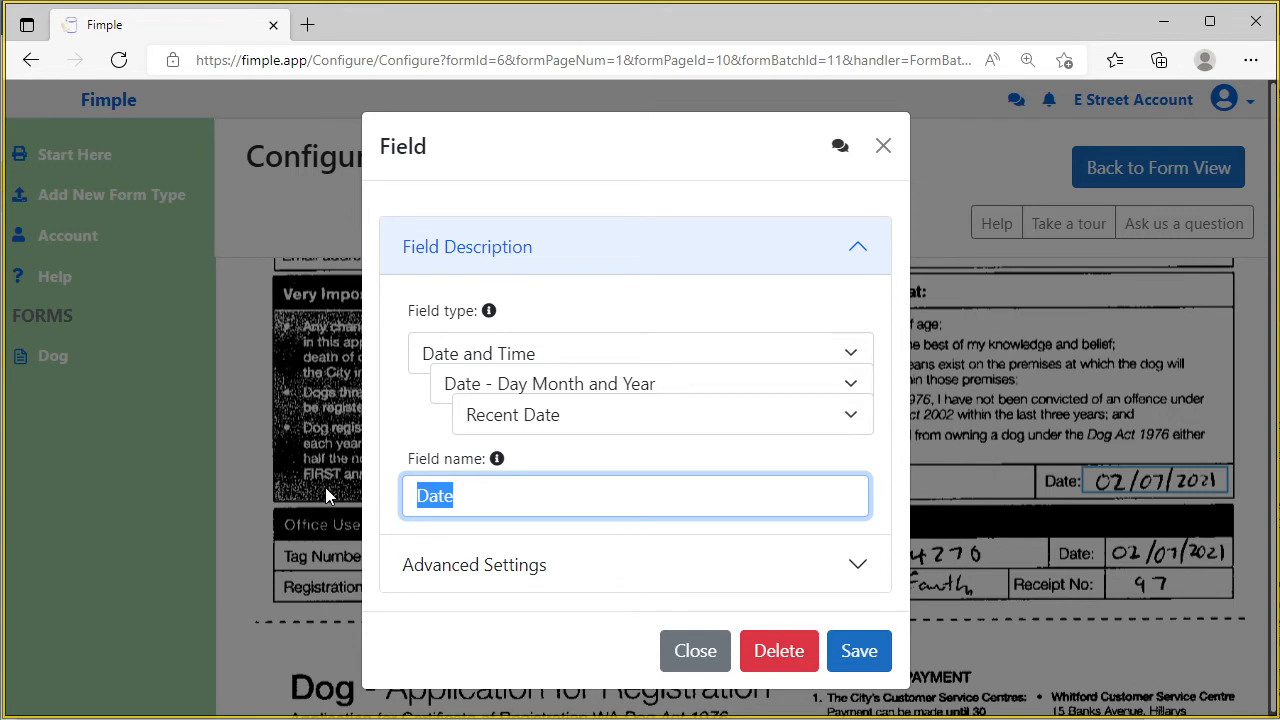
pyautogui.write('appl')
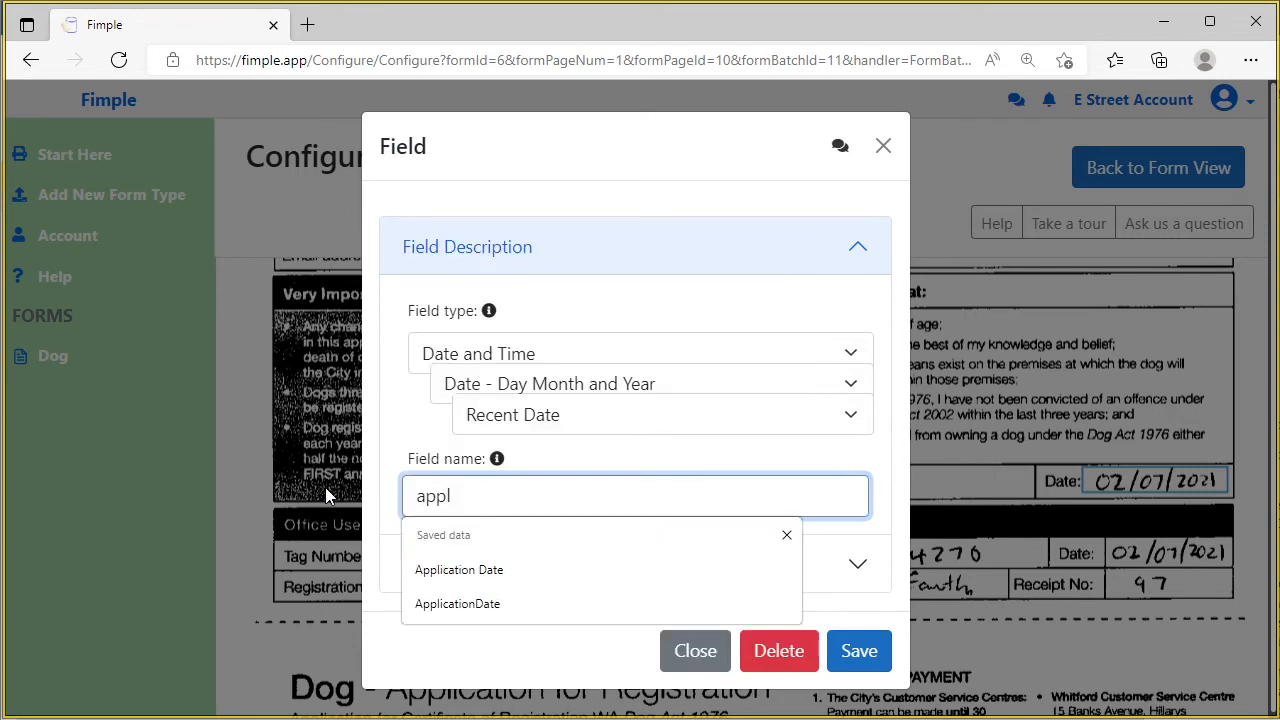
pyautogui.write('ication Date')
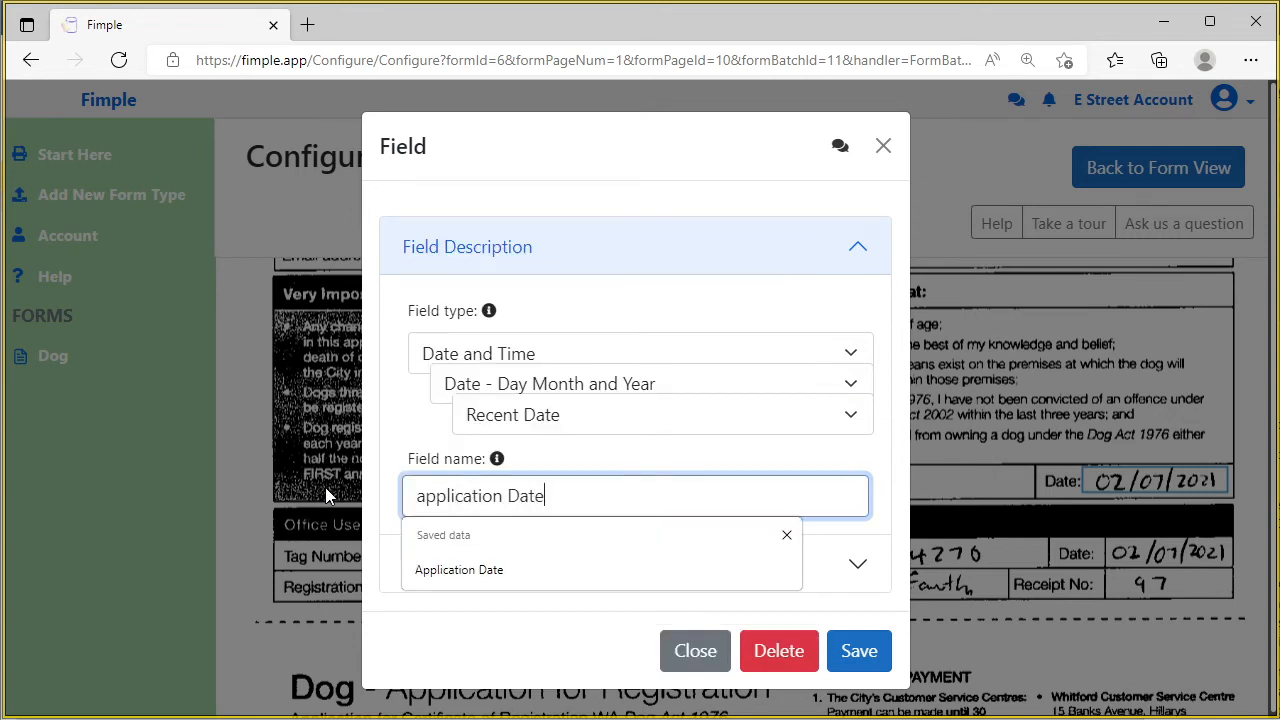
pyautogui.press('Home')
pyautogui.write('A')
pyautogui.press('Delete')
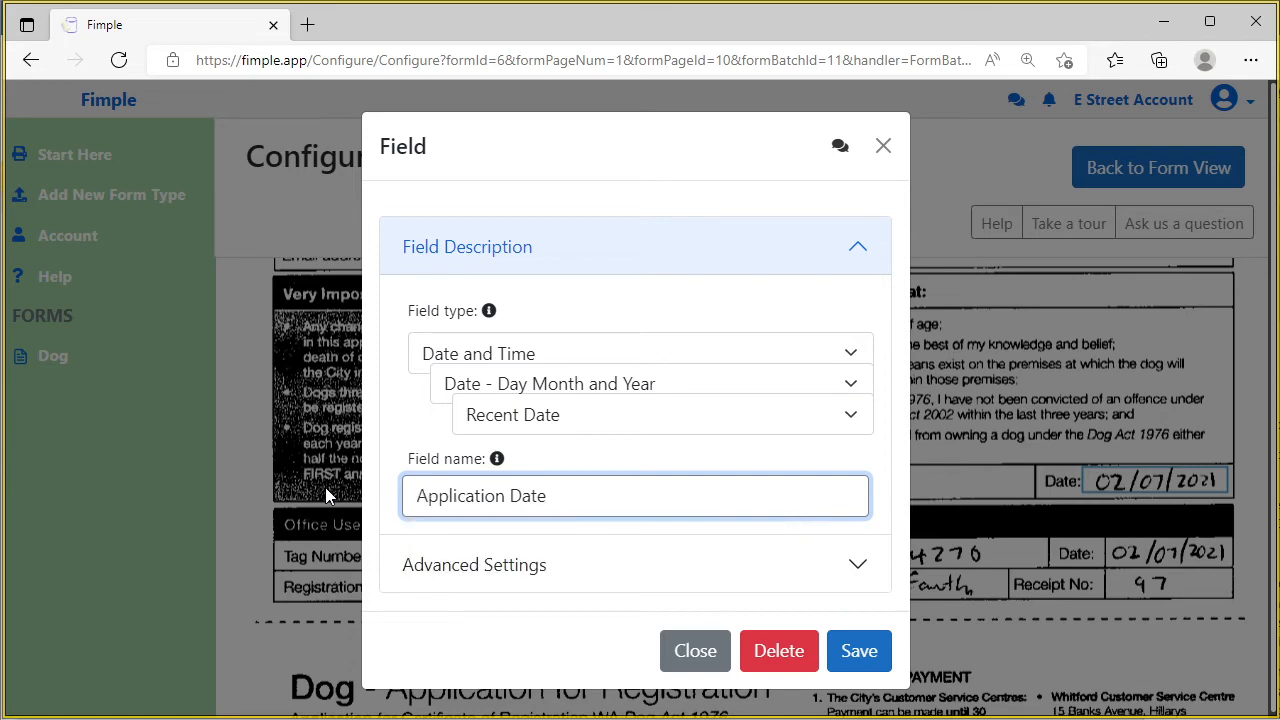
pyautogui.click(857, 651)
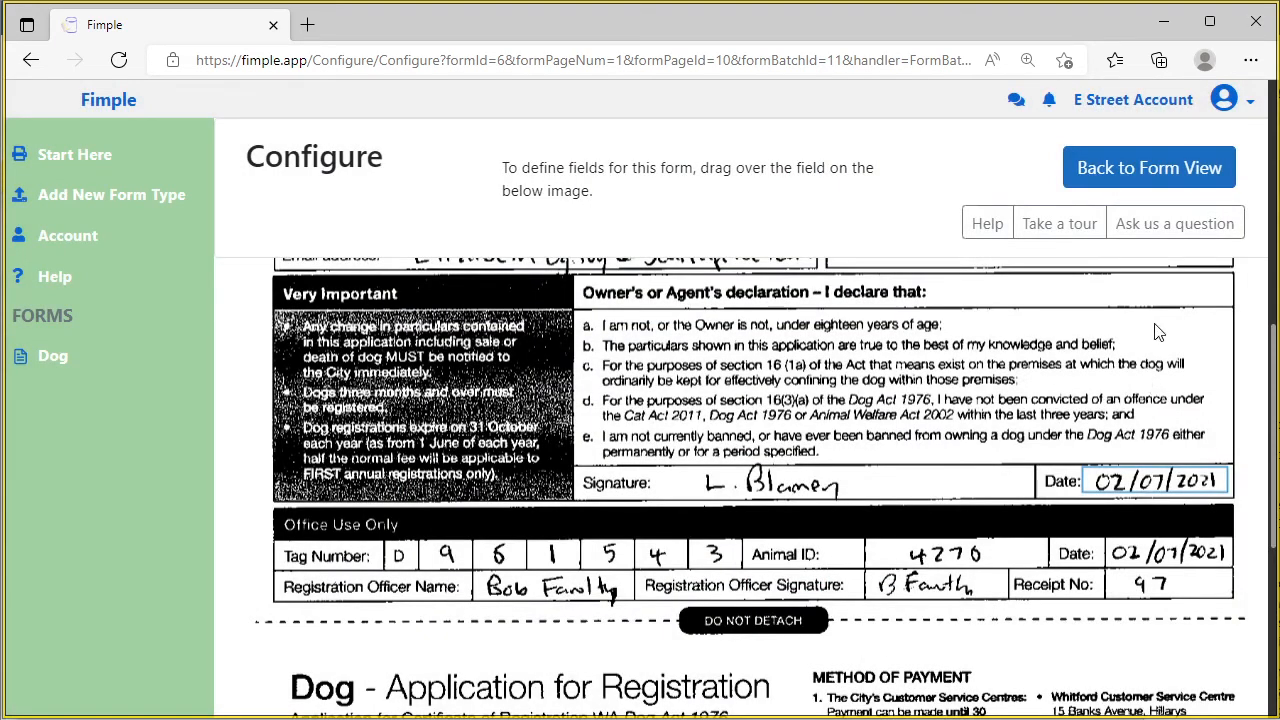
# Return to the form view and open page 2 of the Dog form for field configuration
pyautogui.scroll(-2, 1100, 400)
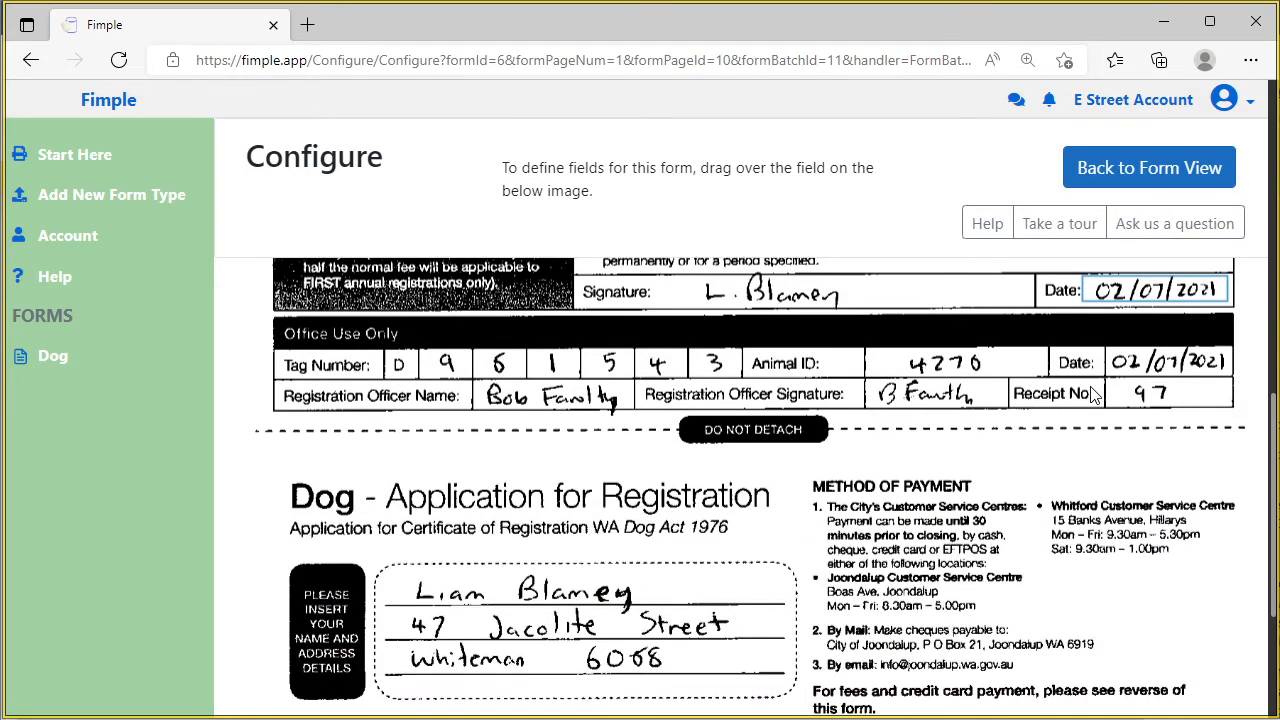
pyautogui.scroll(4, 1093, 395)
pyautogui.click(1128, 166)
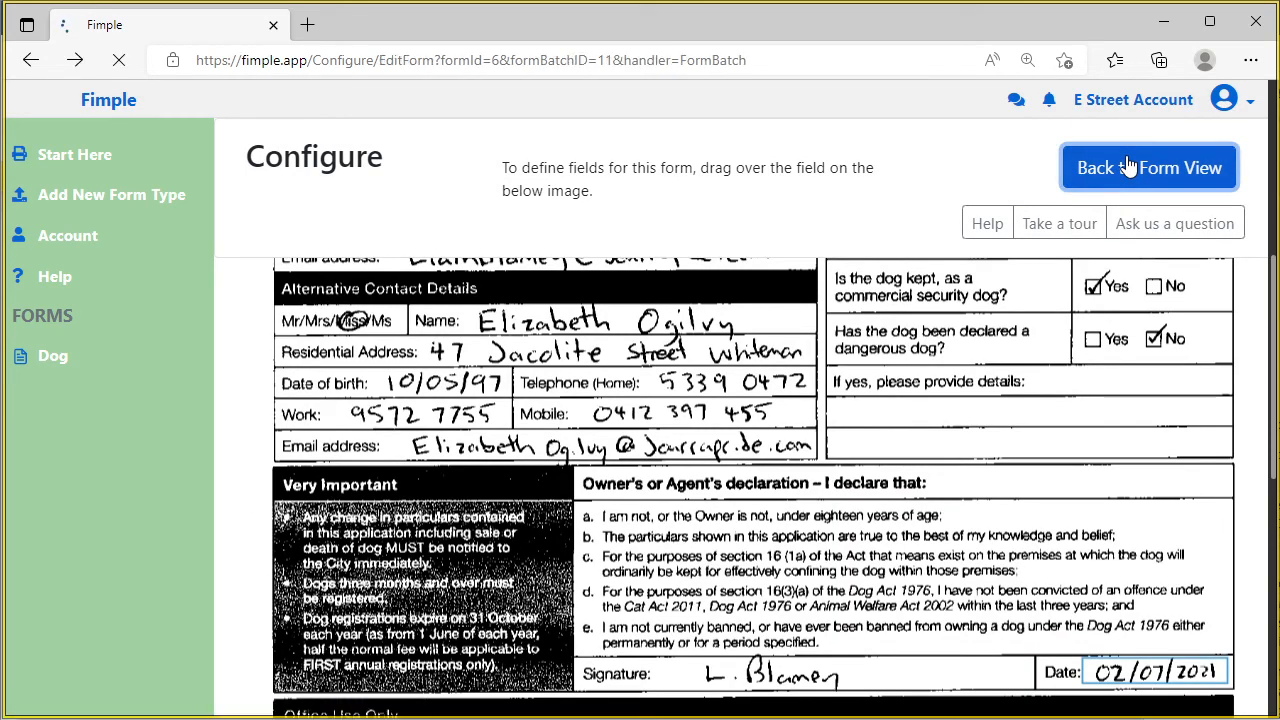
pyautogui.click(930, 612)
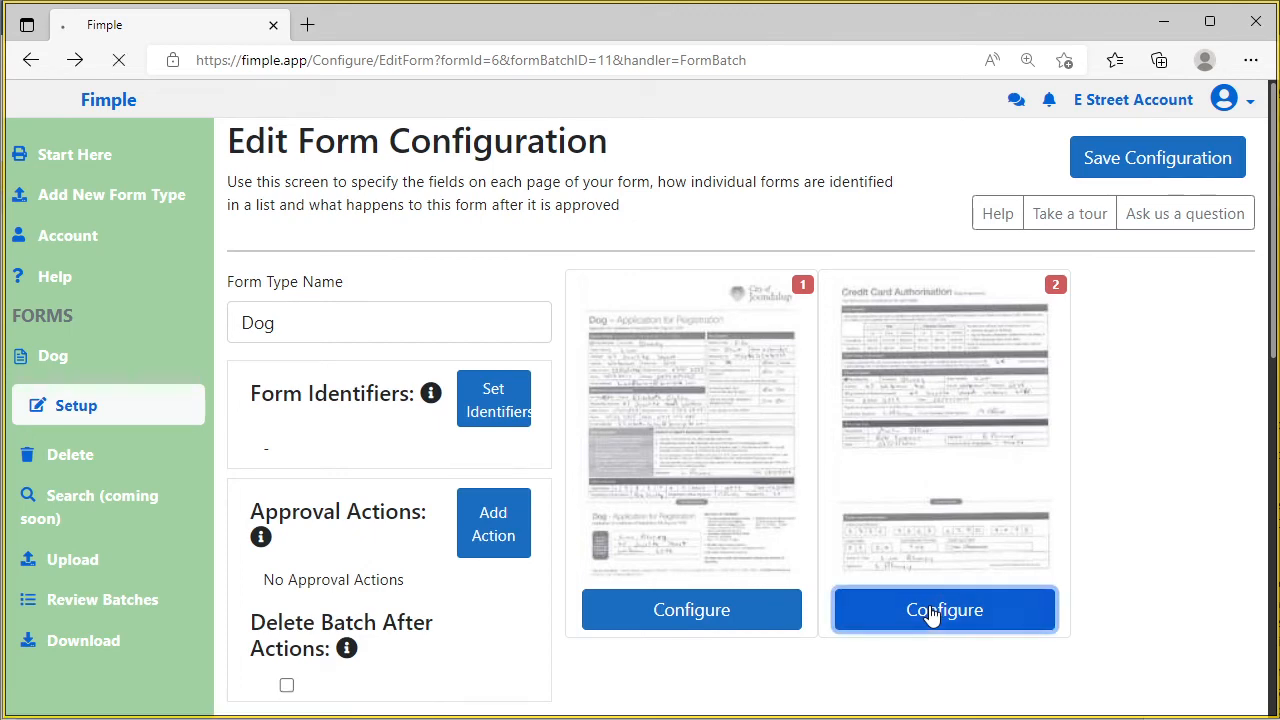
# Mark out a field over the total amount due under Card Holder Authorisation, set it to Measurement or Number, Money, and save it
pyautogui.scroll(-2, 916, 515)
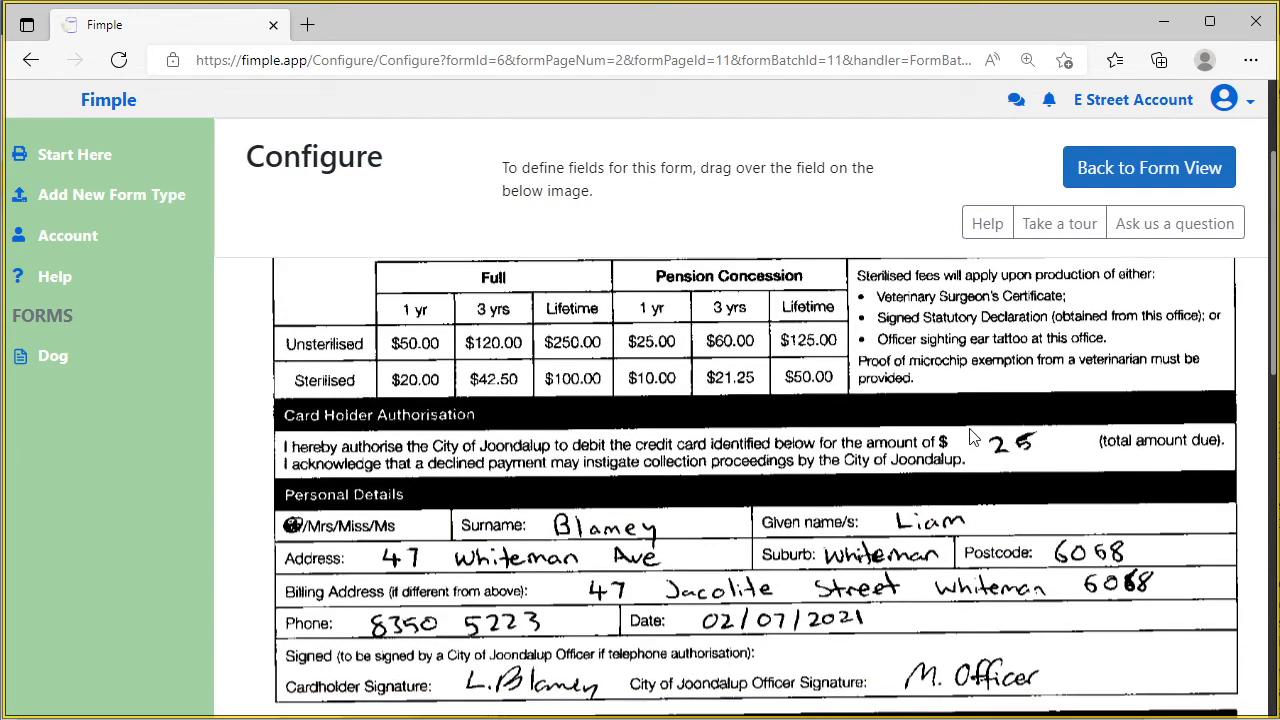
pyautogui.moveTo(970, 430); pyautogui.dragTo(1082, 468)
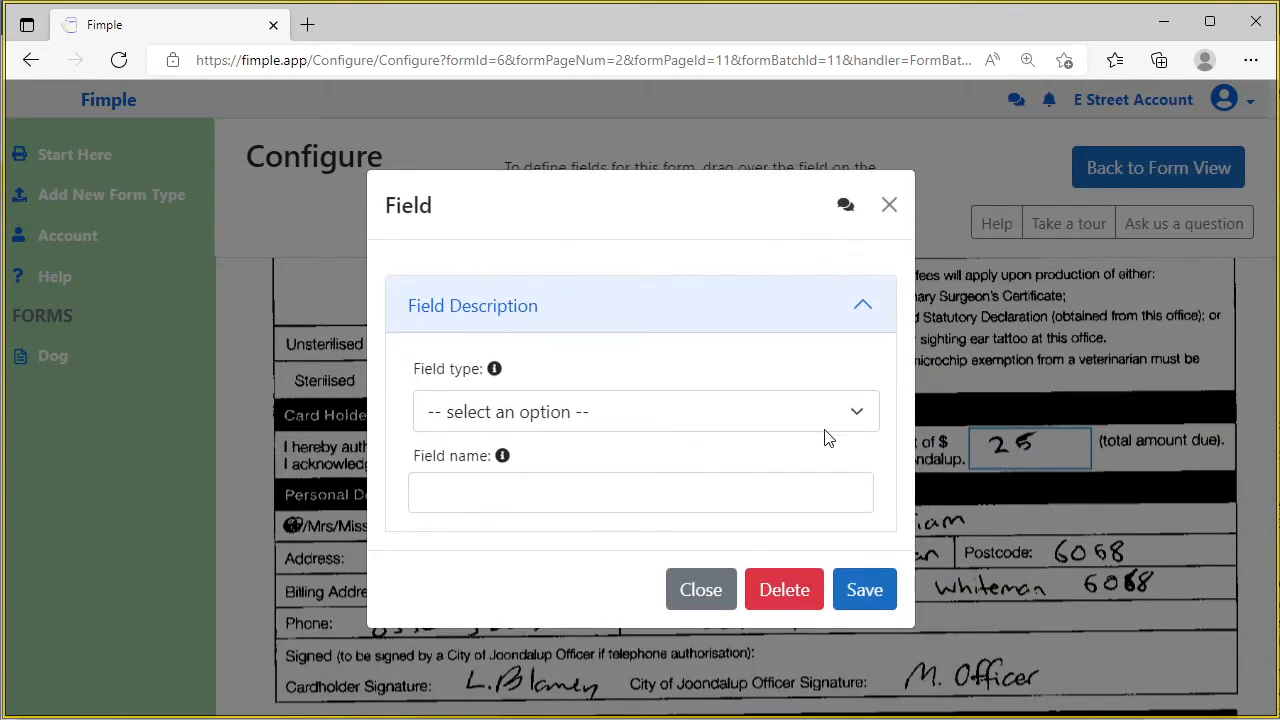
pyautogui.click(858, 414)
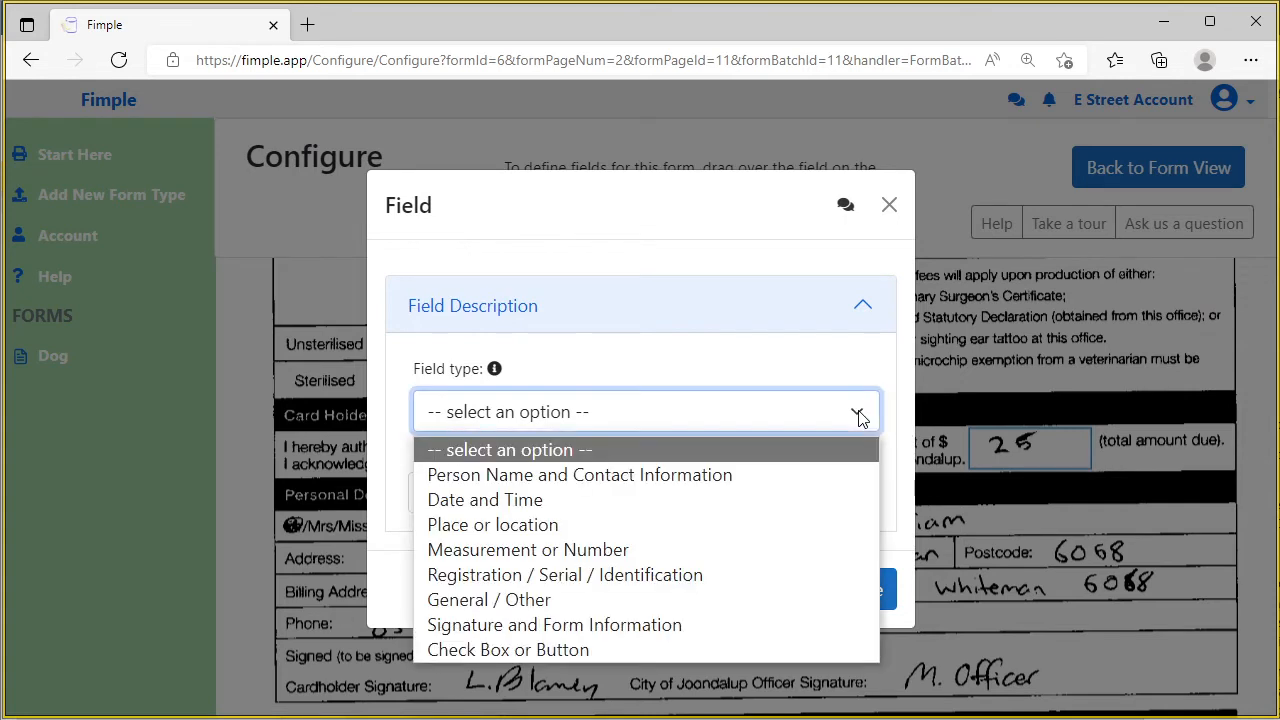
pyautogui.click(603, 550)
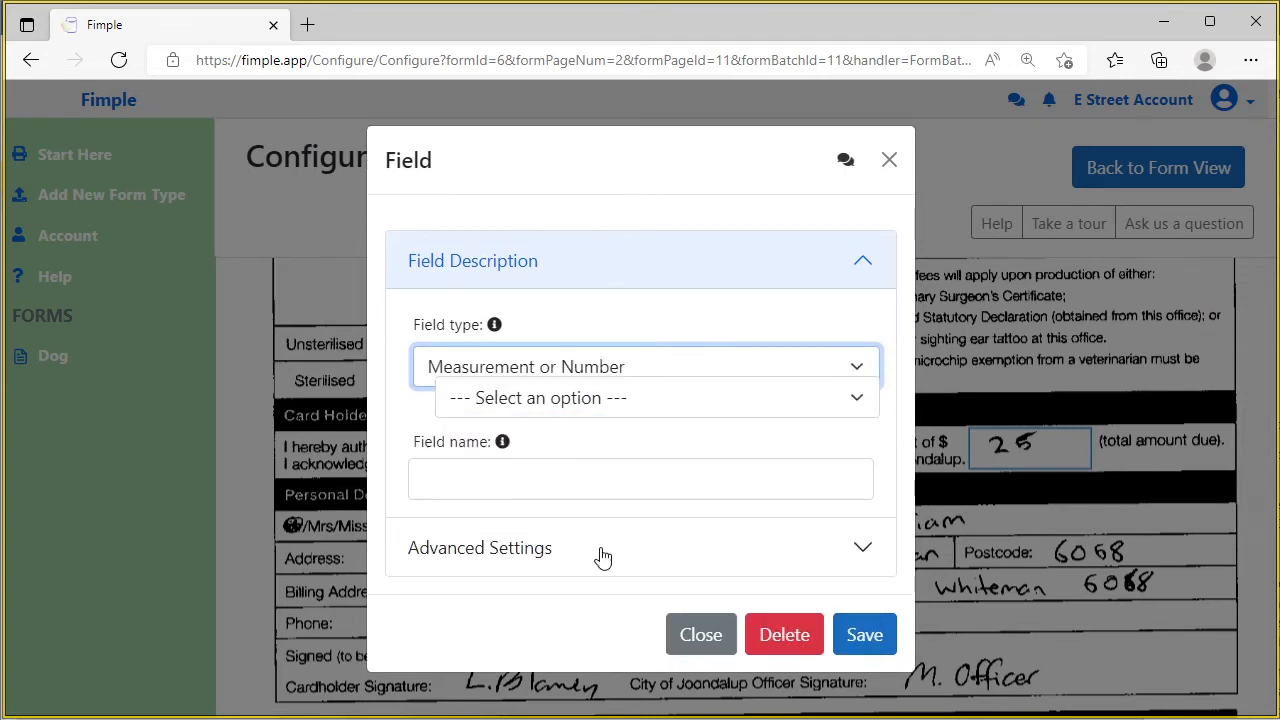
pyautogui.click(858, 400)
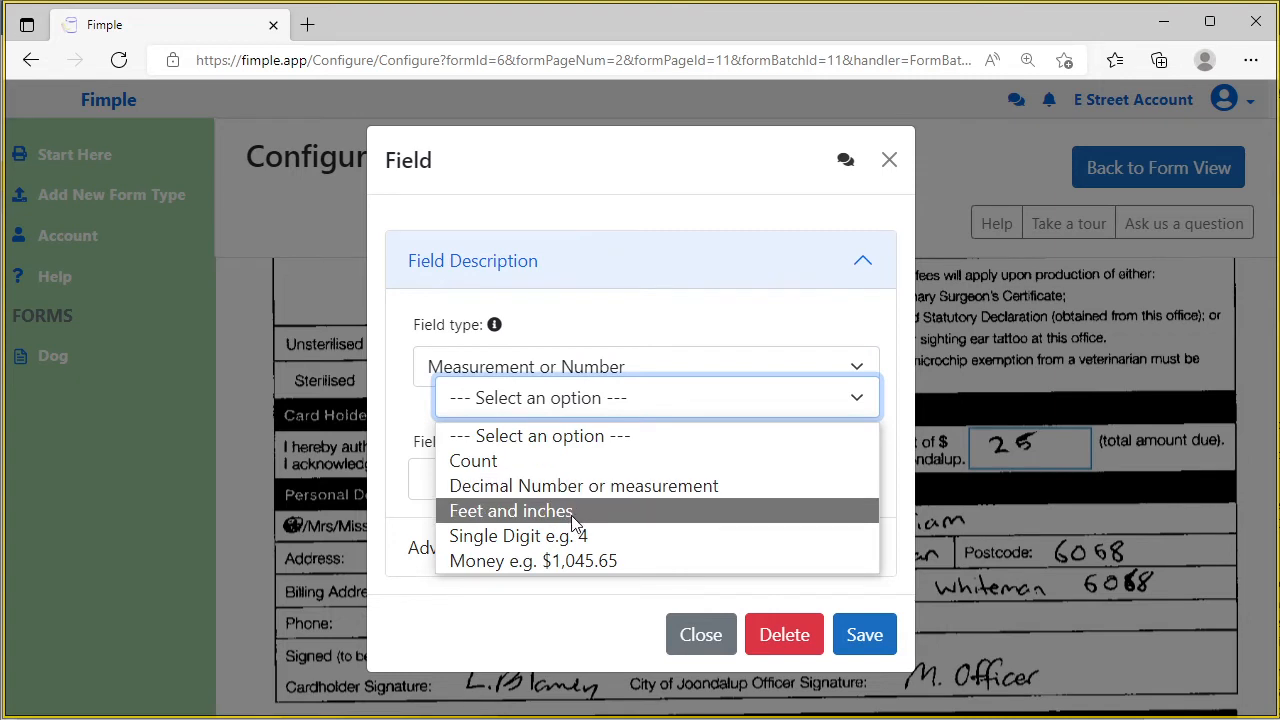
pyautogui.click(526, 565)
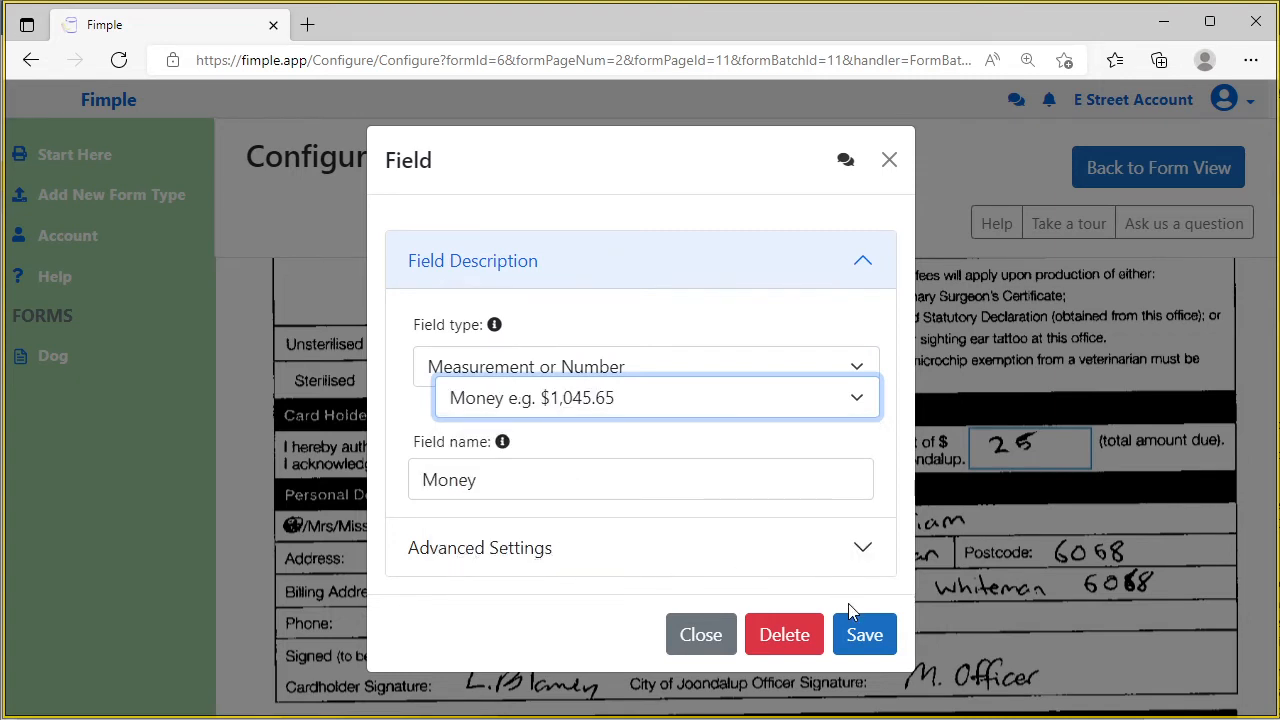
pyautogui.click(864, 636)
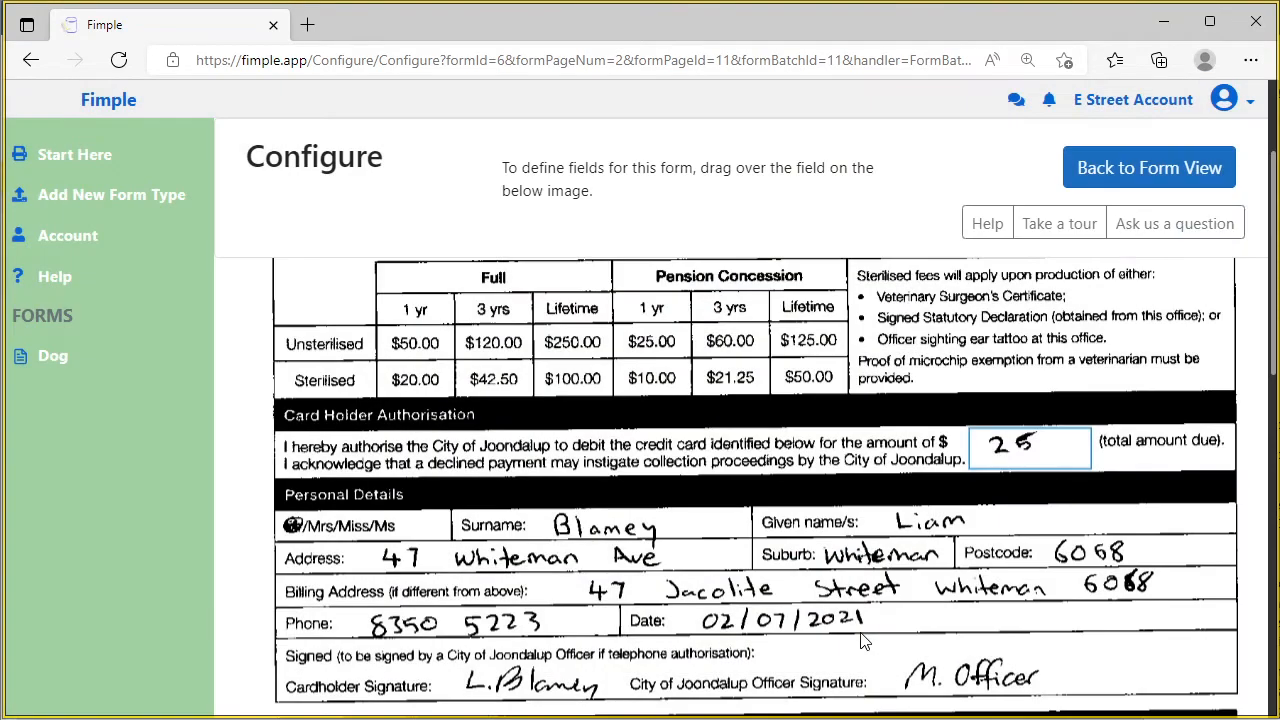
pyautogui.scroll(-3, 1090, 540)
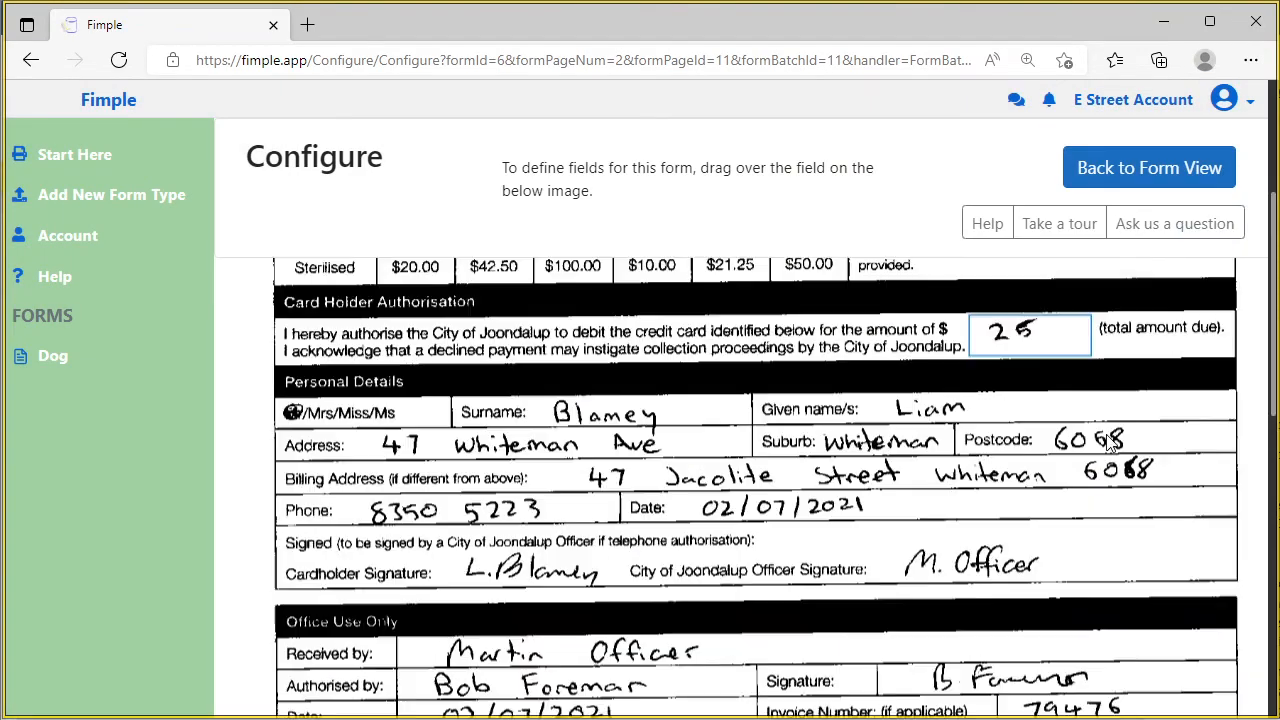
# Return to the Dog form's configuration overview and review the fields defined for pages 1 and 2
pyautogui.scroll(2, 1106, 443)
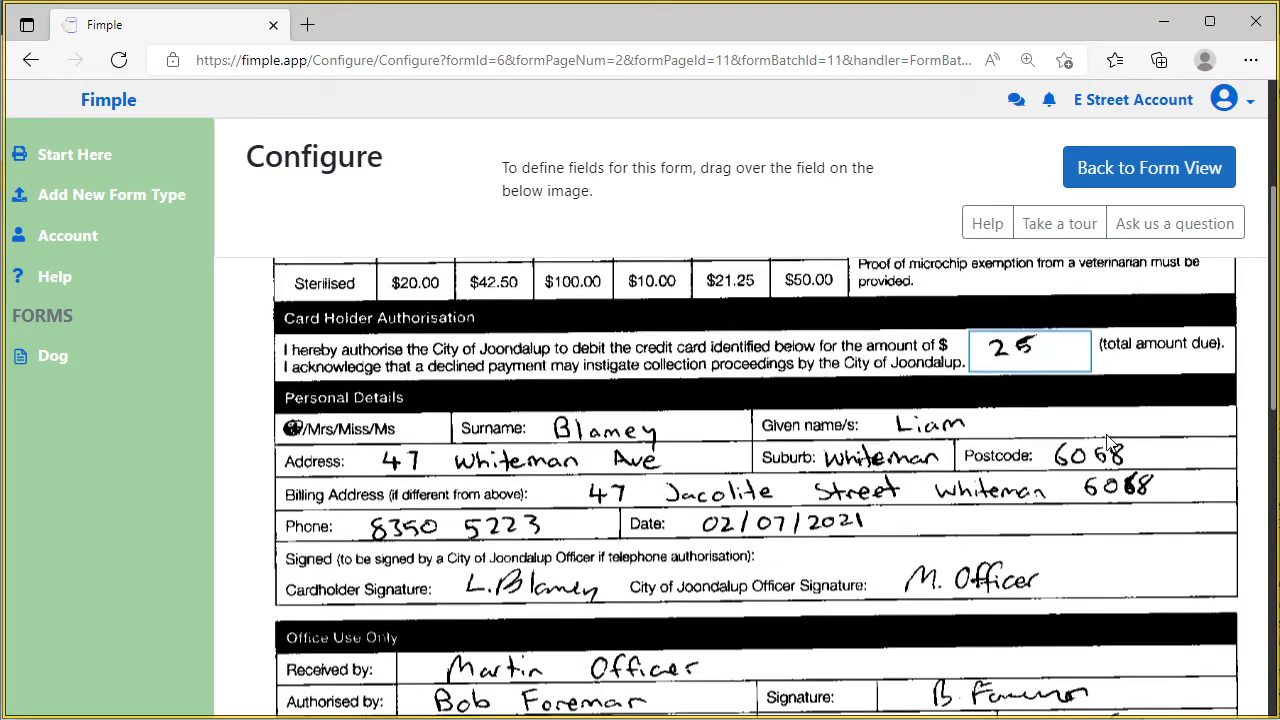
pyautogui.click(1165, 168)
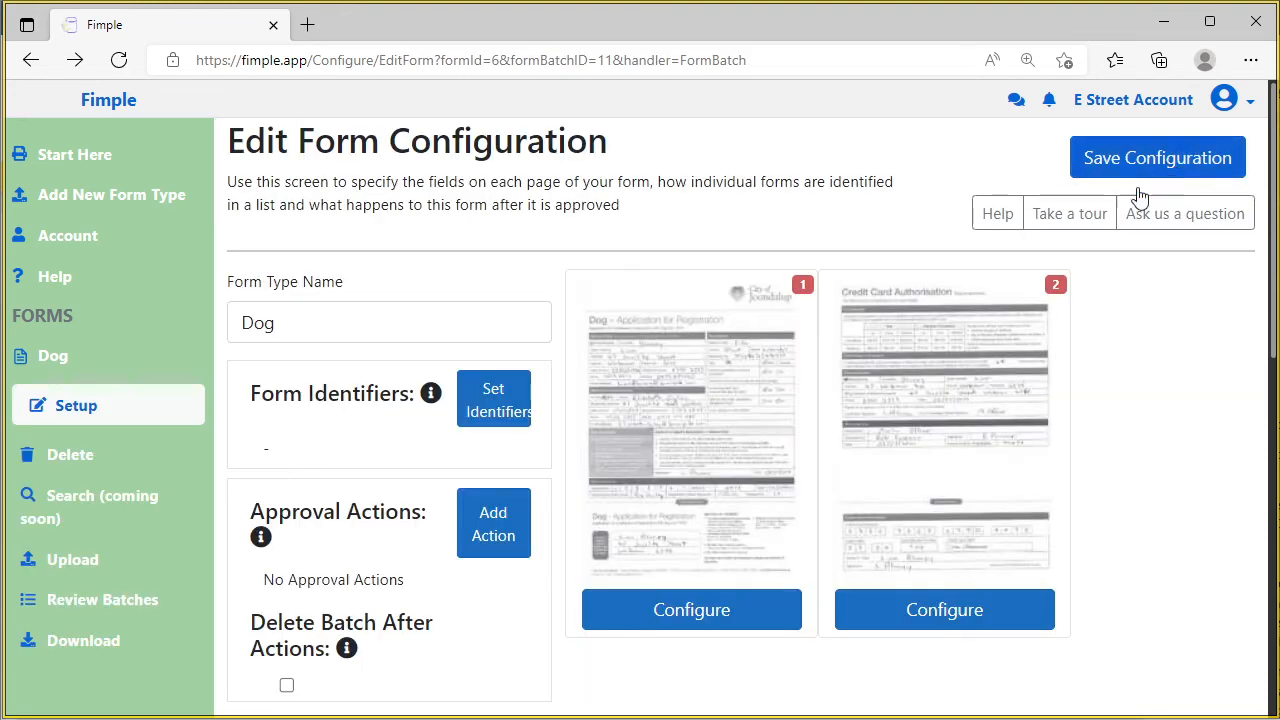
pyautogui.scroll(-2, 615, 549)
pyautogui.scroll(-4, 615, 549)
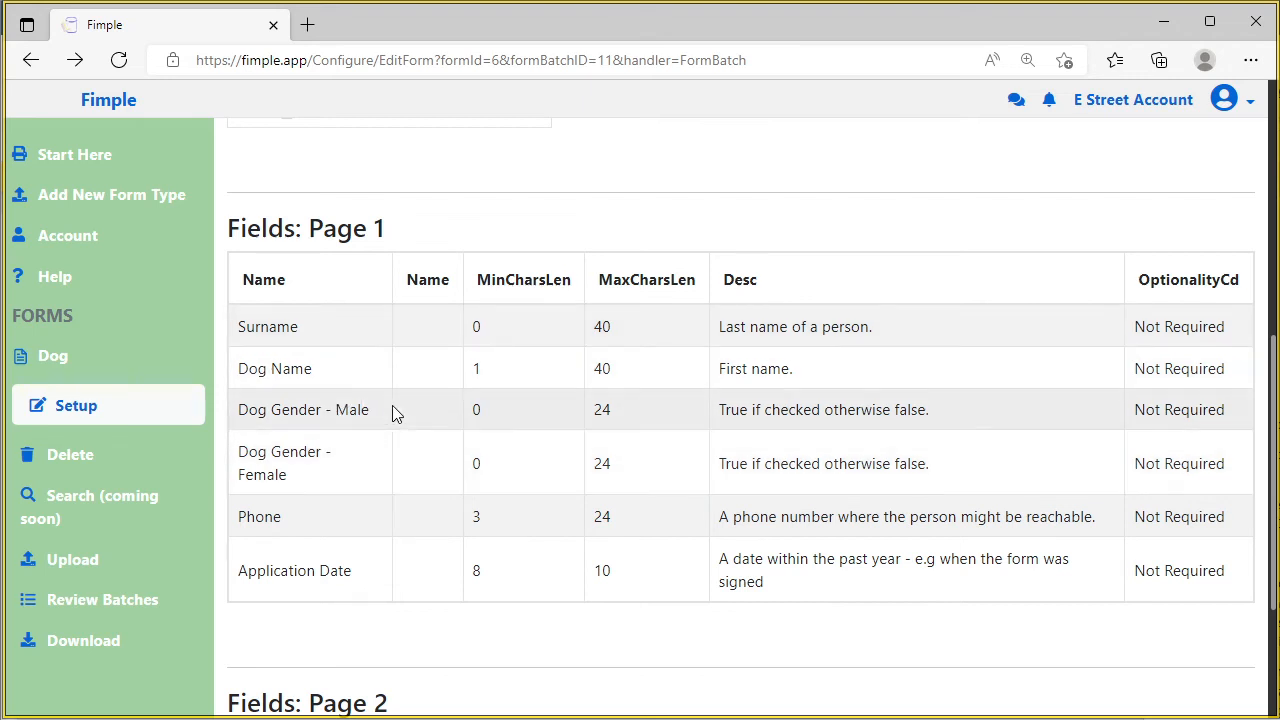
pyautogui.scroll(-2, 488, 537)
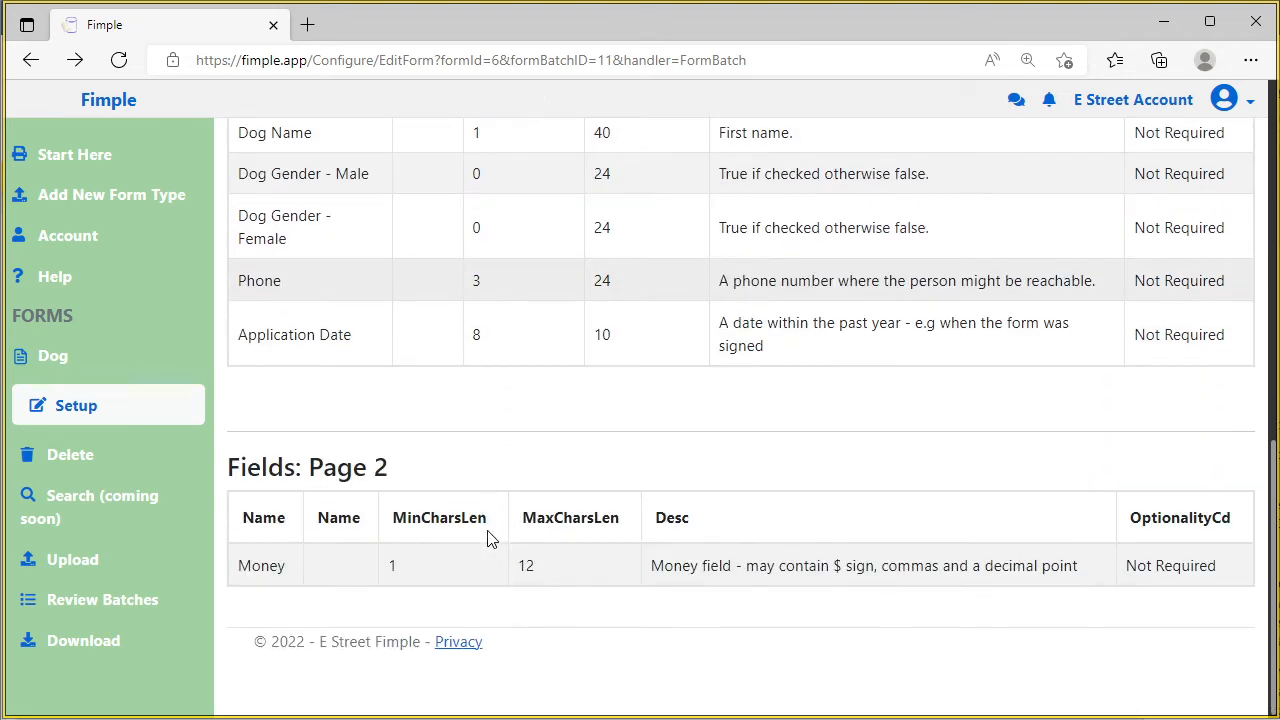
# Set the form identifiers to Surname as Field 1 and Dog Name as Field 2, and save the form configuration
pyautogui.scroll(6, 815, 543)
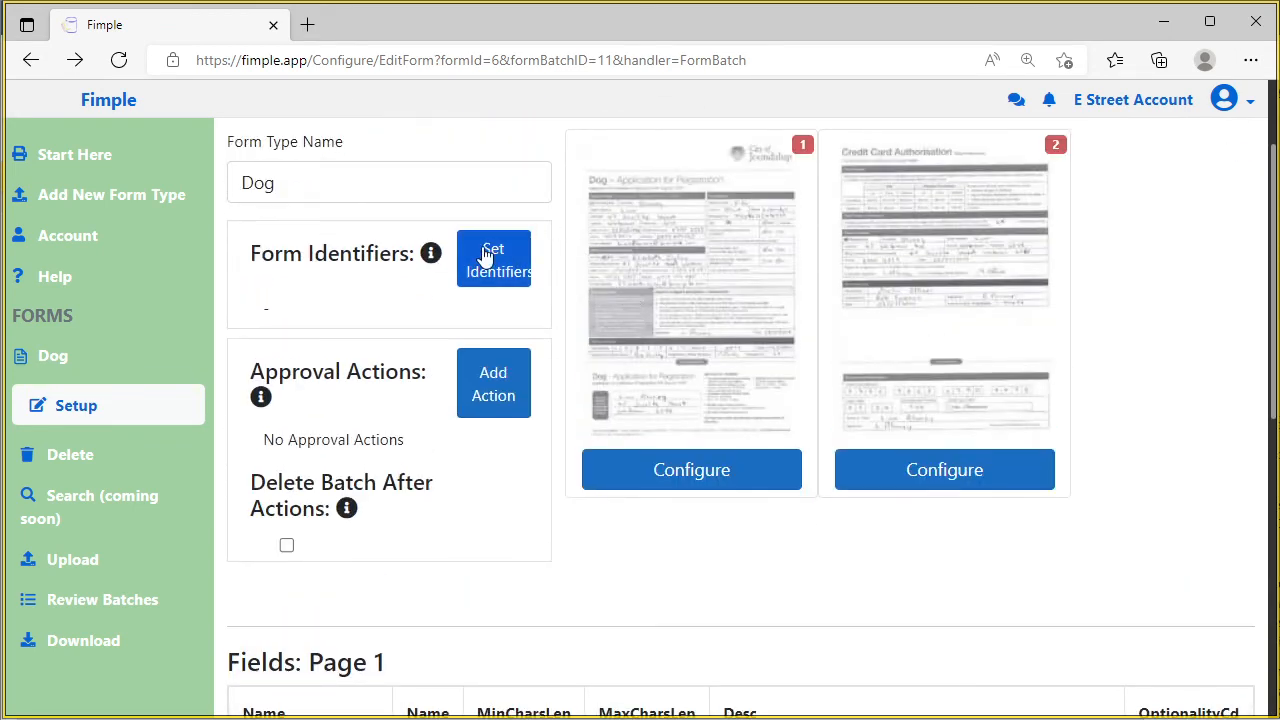
pyautogui.click(489, 257)
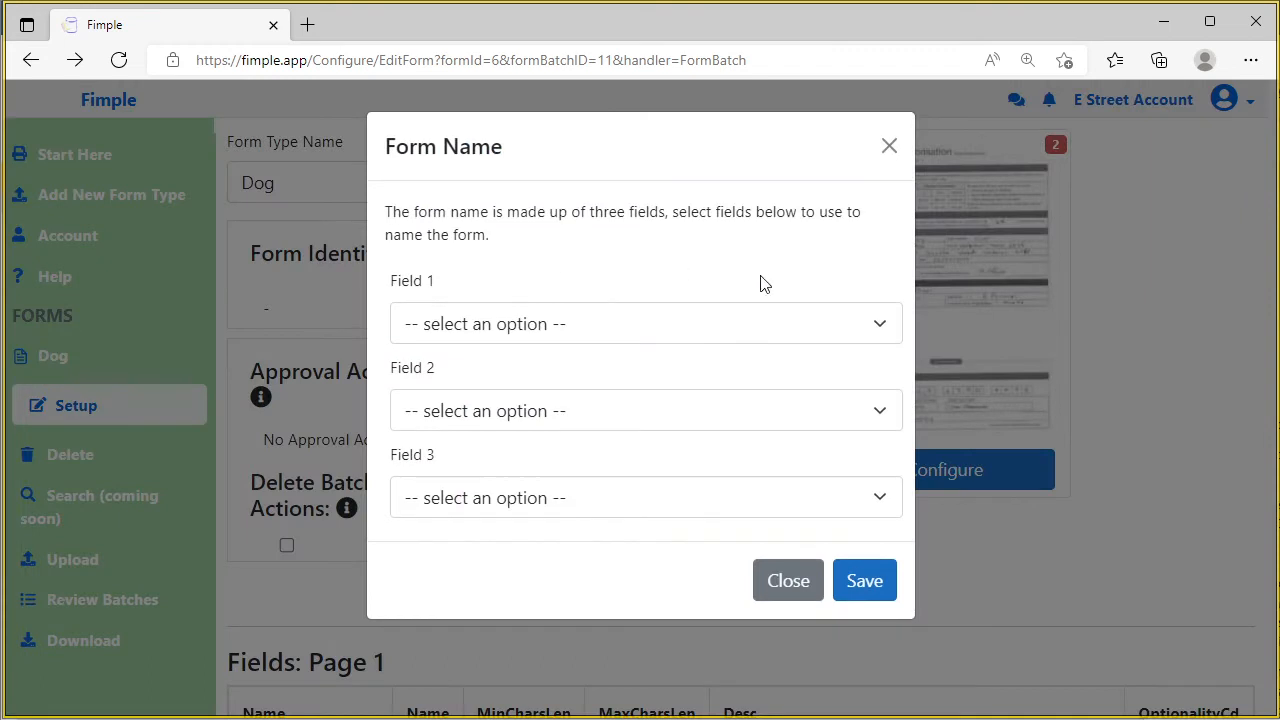
pyautogui.click(880, 330)
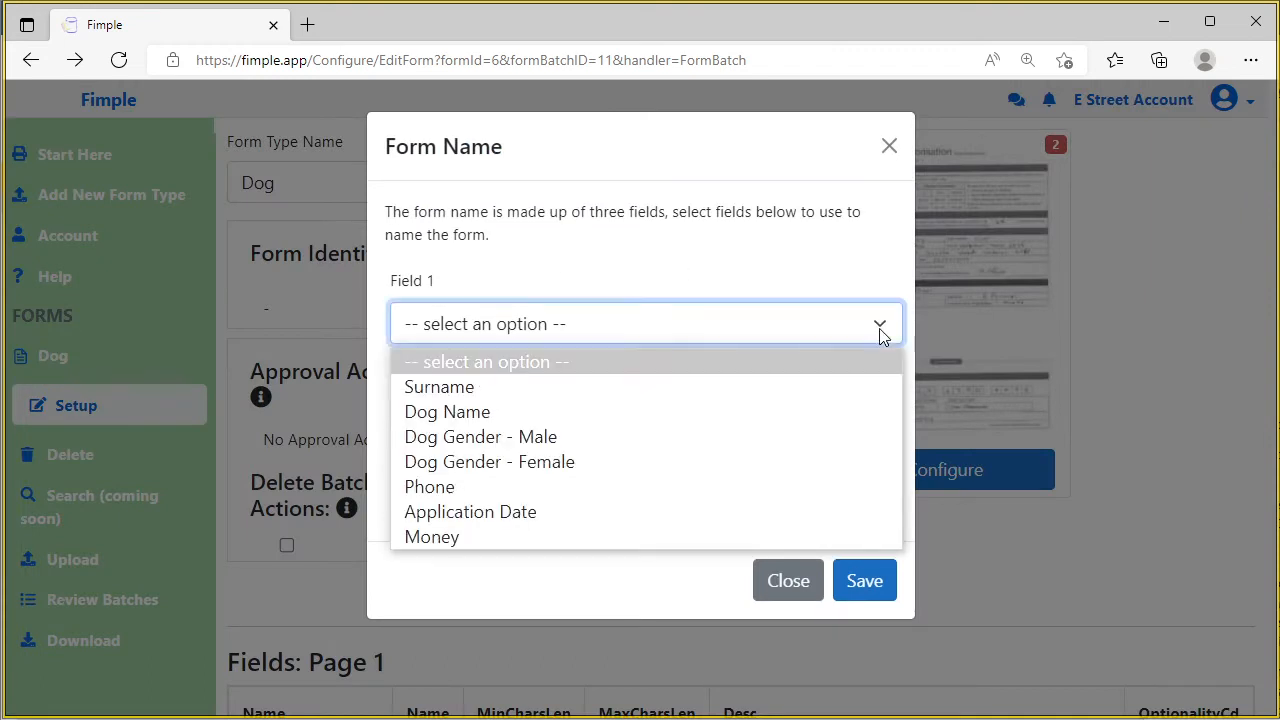
pyautogui.click(500, 394)
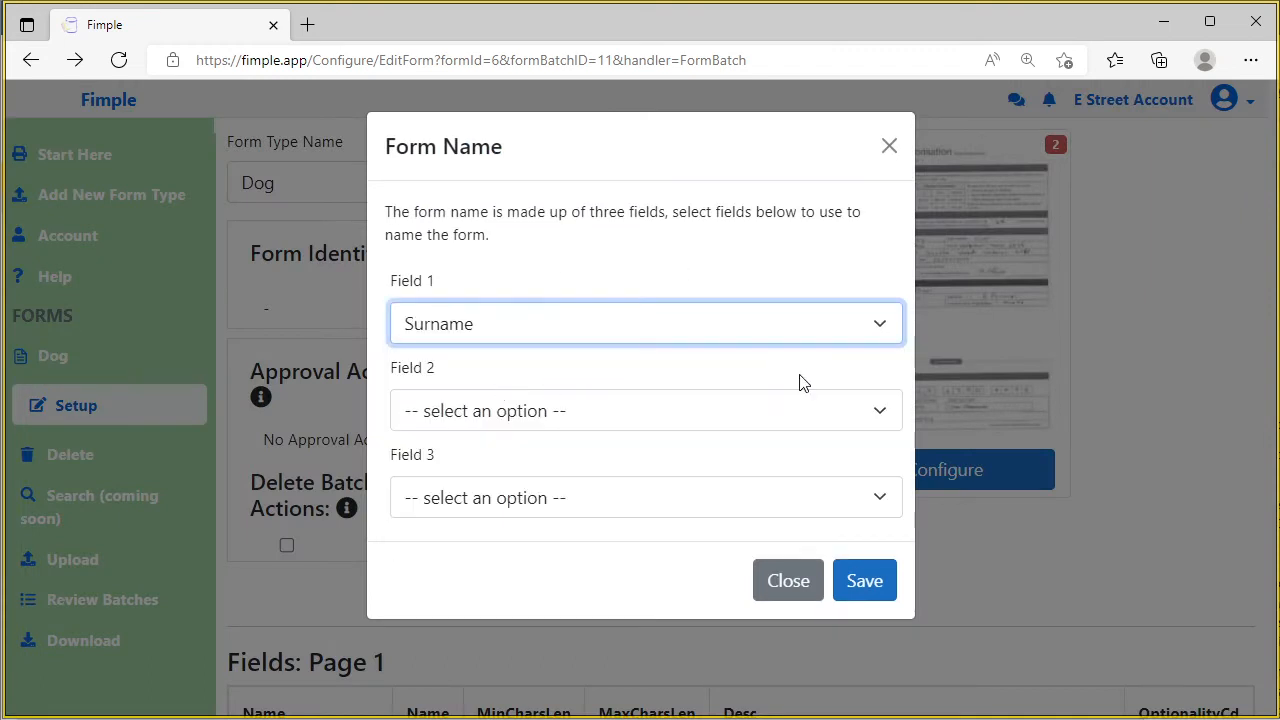
pyautogui.click(882, 418)
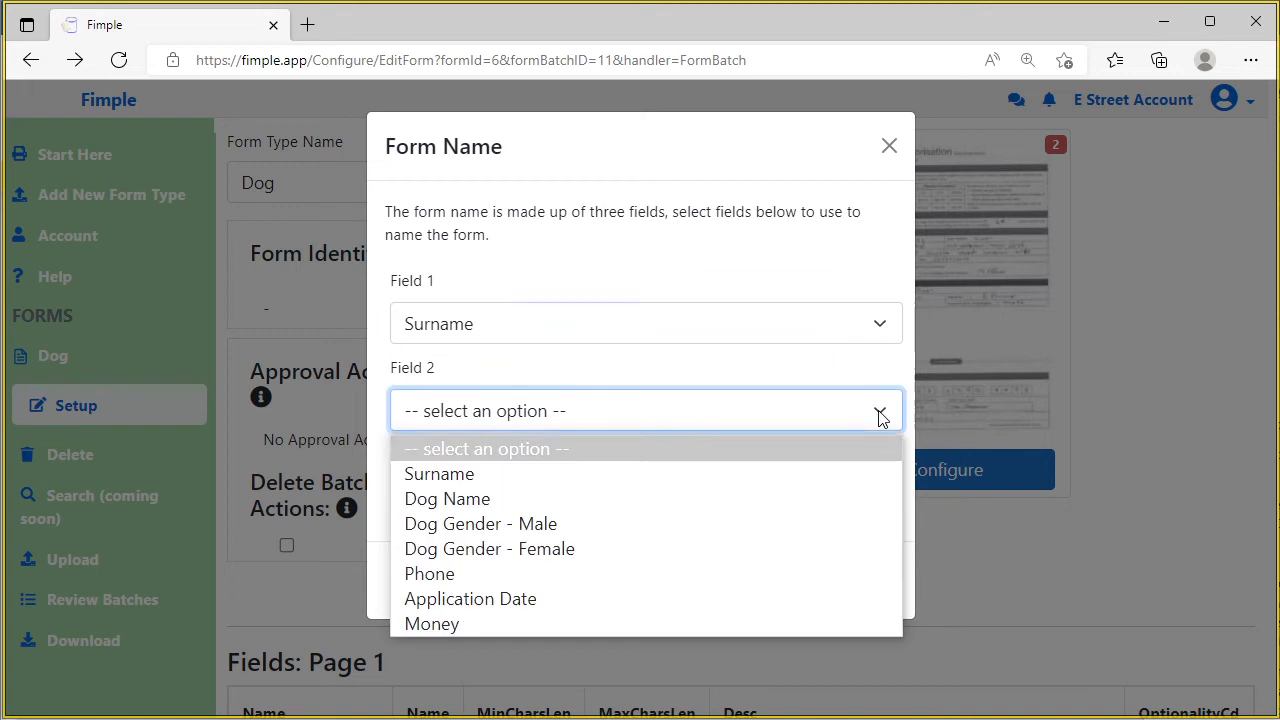
pyautogui.click(472, 500)
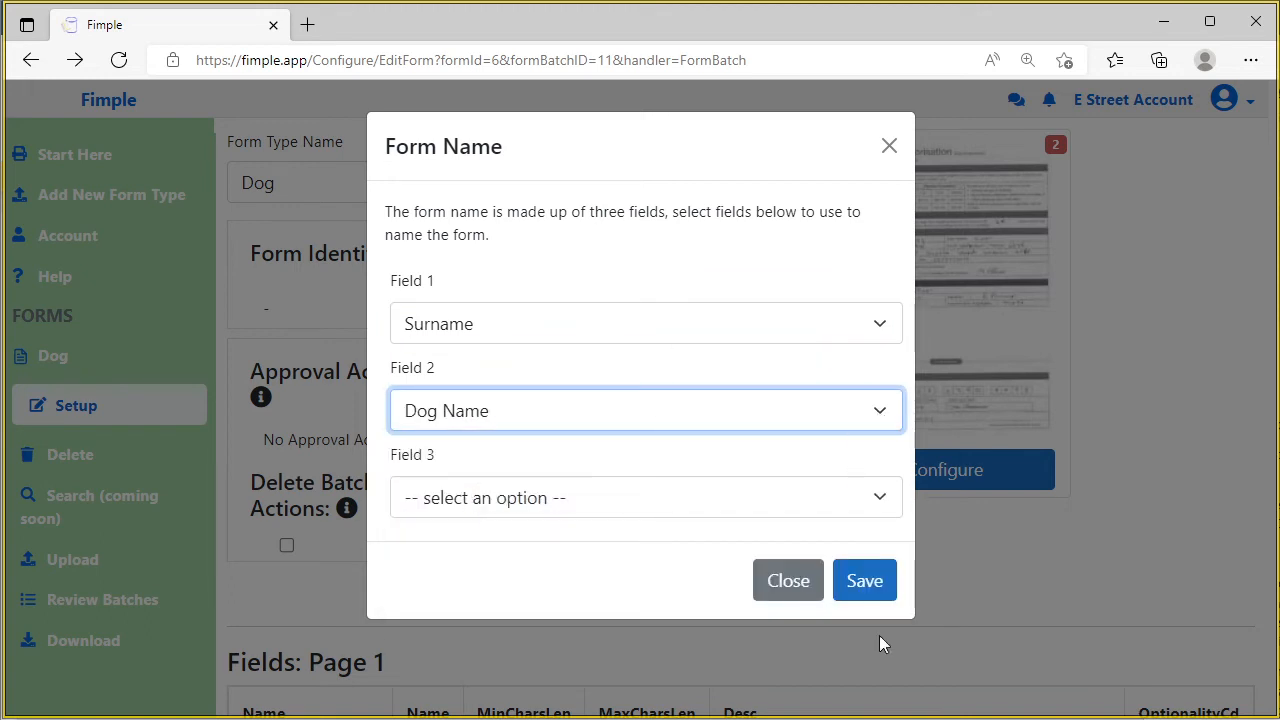
pyautogui.click(866, 584)
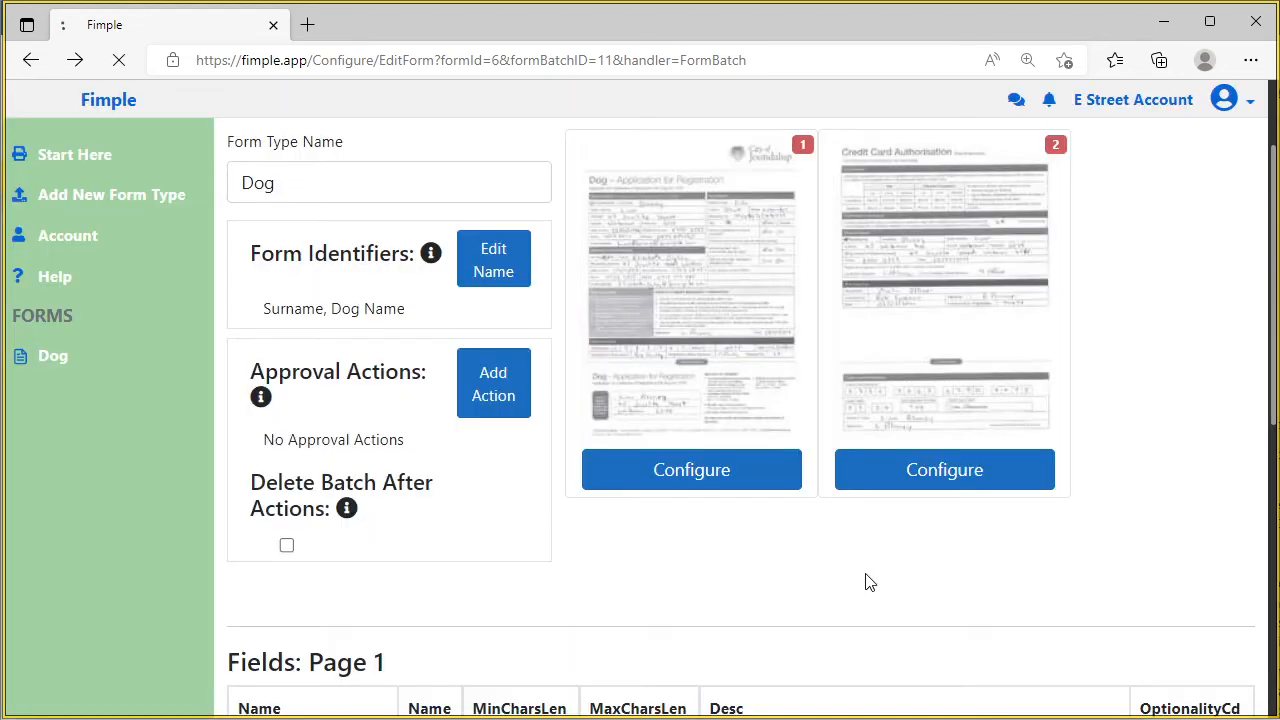
pyautogui.scroll(2, 976, 400)
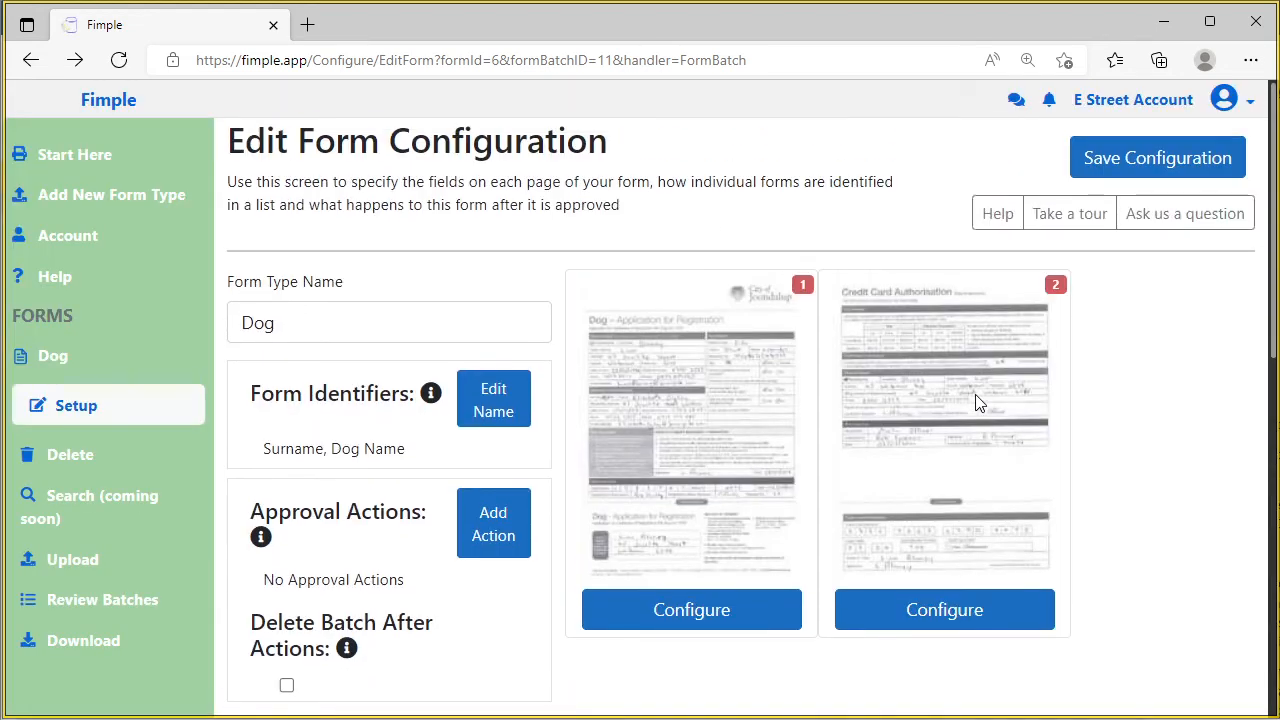
pyautogui.click(1140, 155)
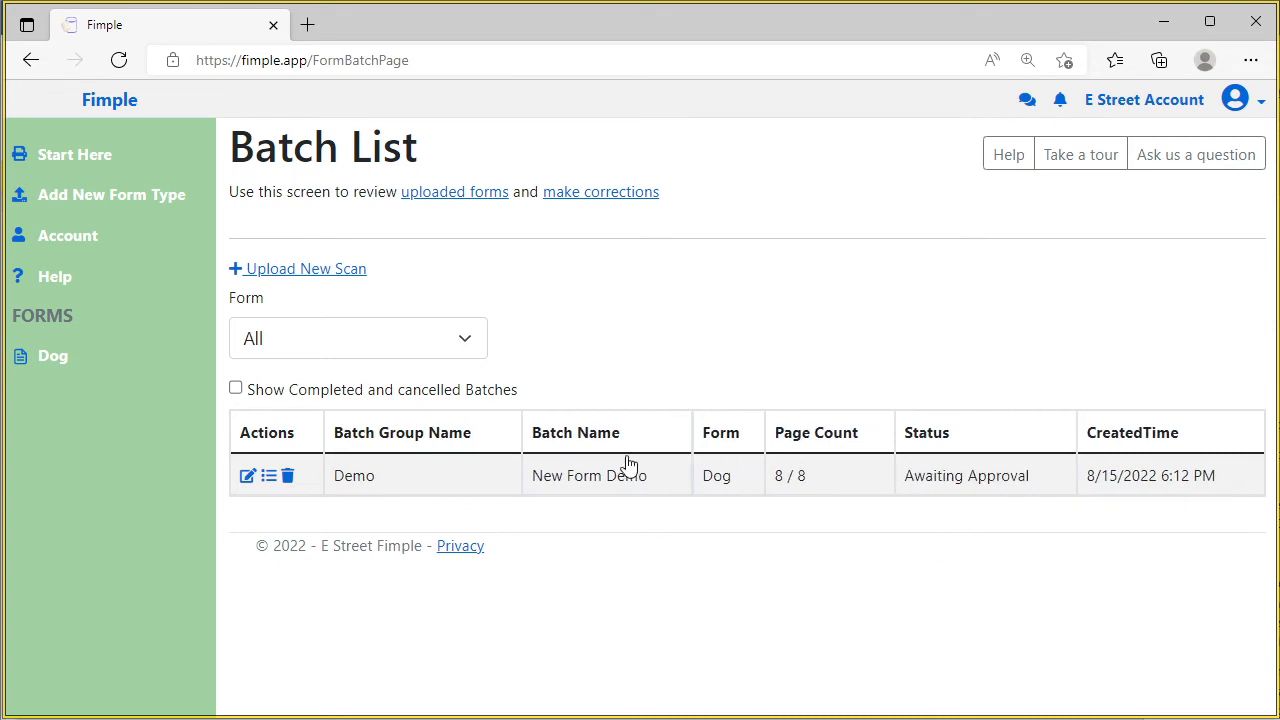
# Open the New Form Demo batch and review the extracted field values of its first two forms
pyautogui.click(418, 484)
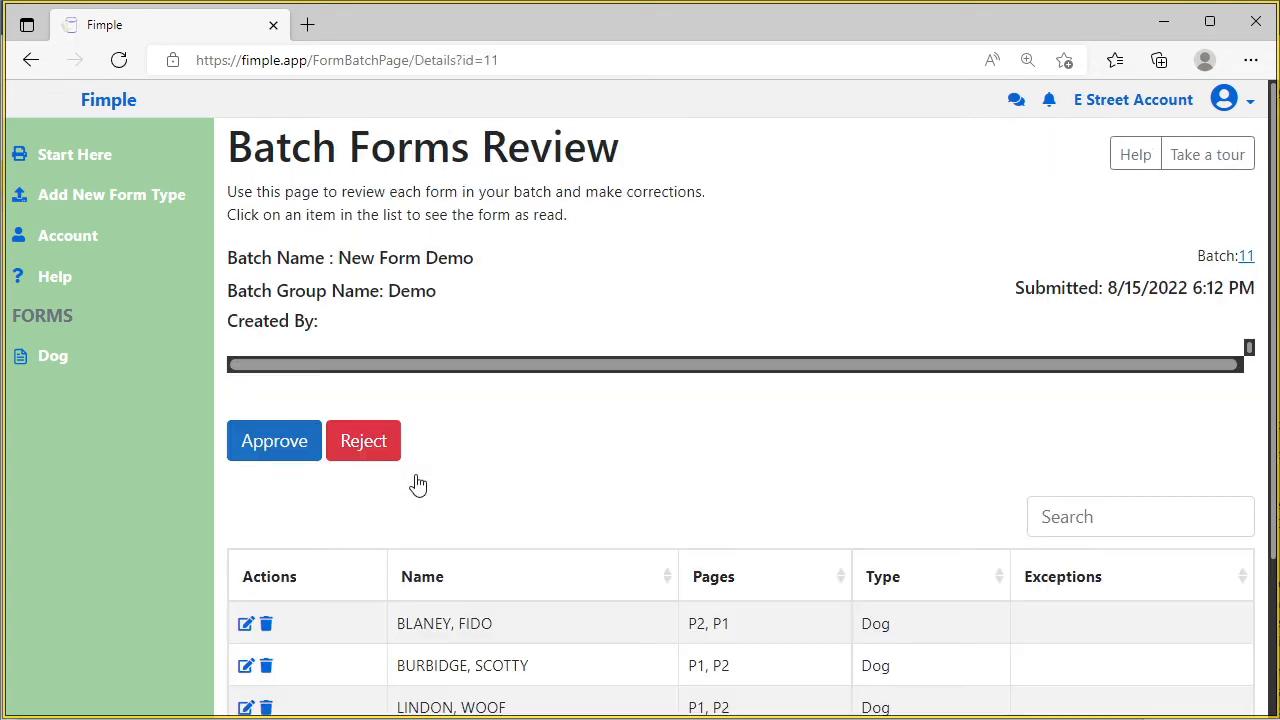
pyautogui.scroll(-3, 836, 468)
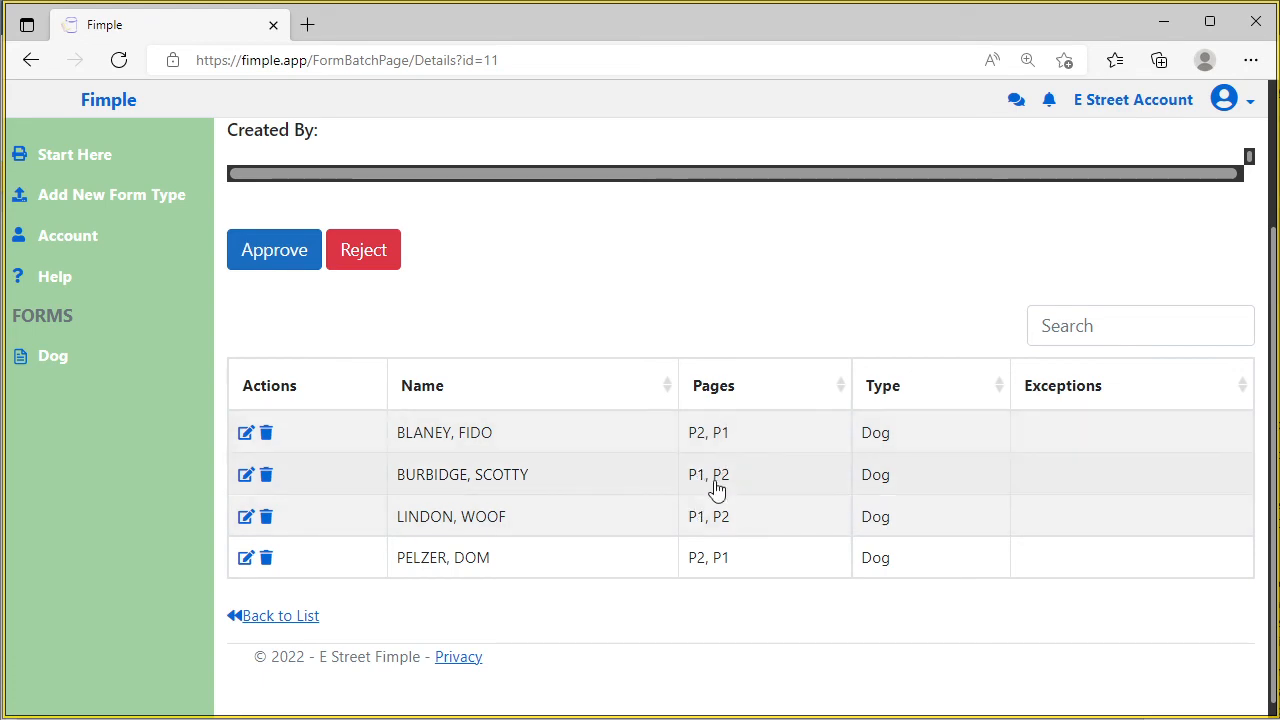
pyautogui.click(327, 434)
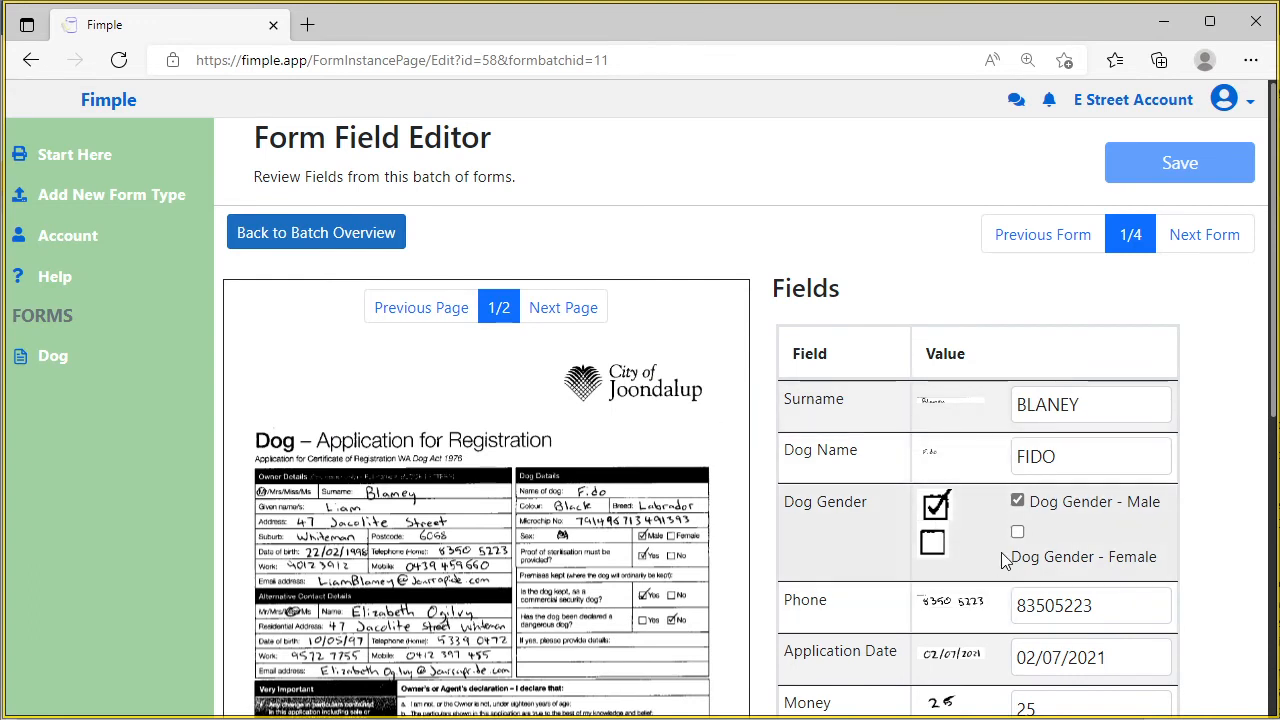
pyautogui.scroll(-1, 1008, 540)
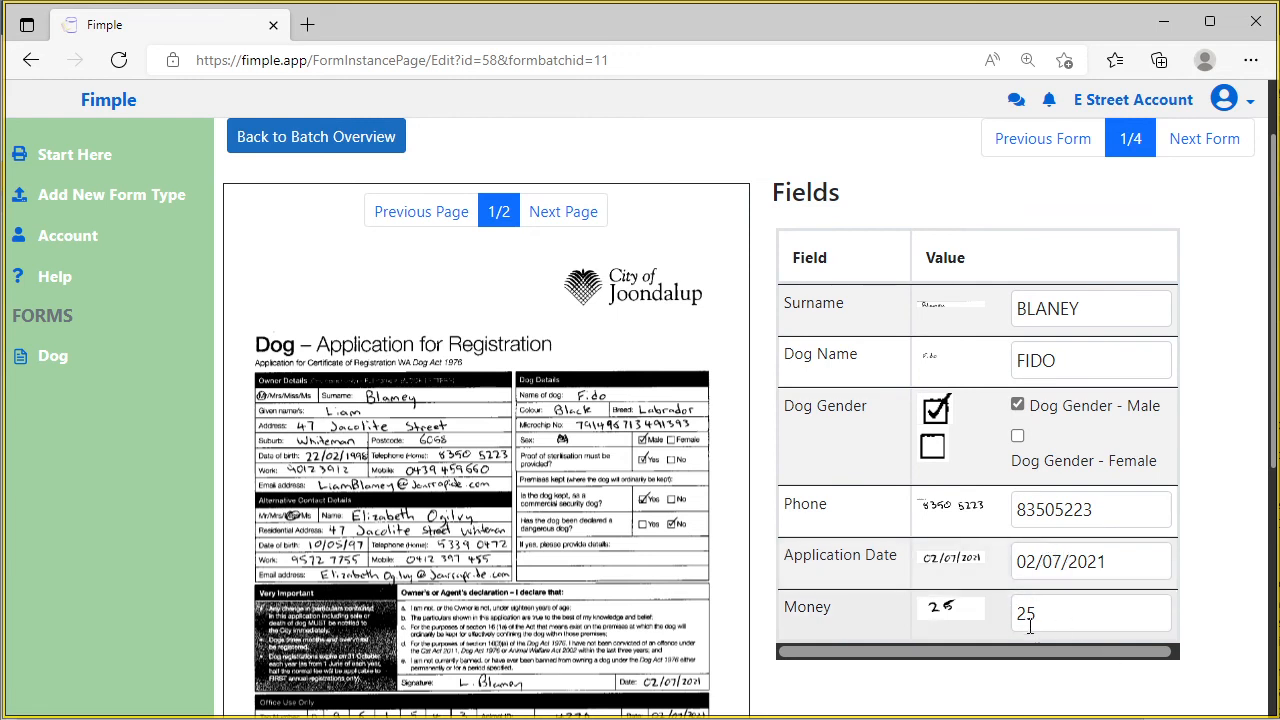
pyautogui.click(1203, 139)
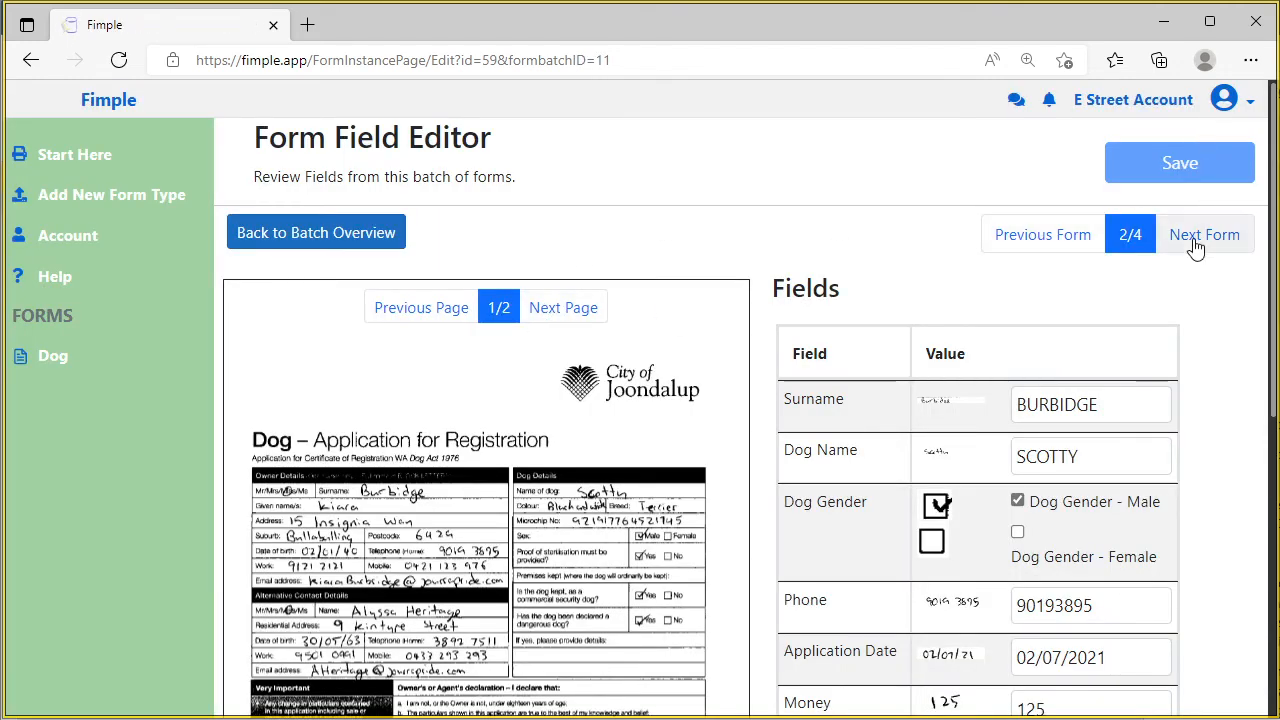
# Approve the New Form Demo batch and show completed and cancelled batches in the batch list
pyautogui.click(282, 243)
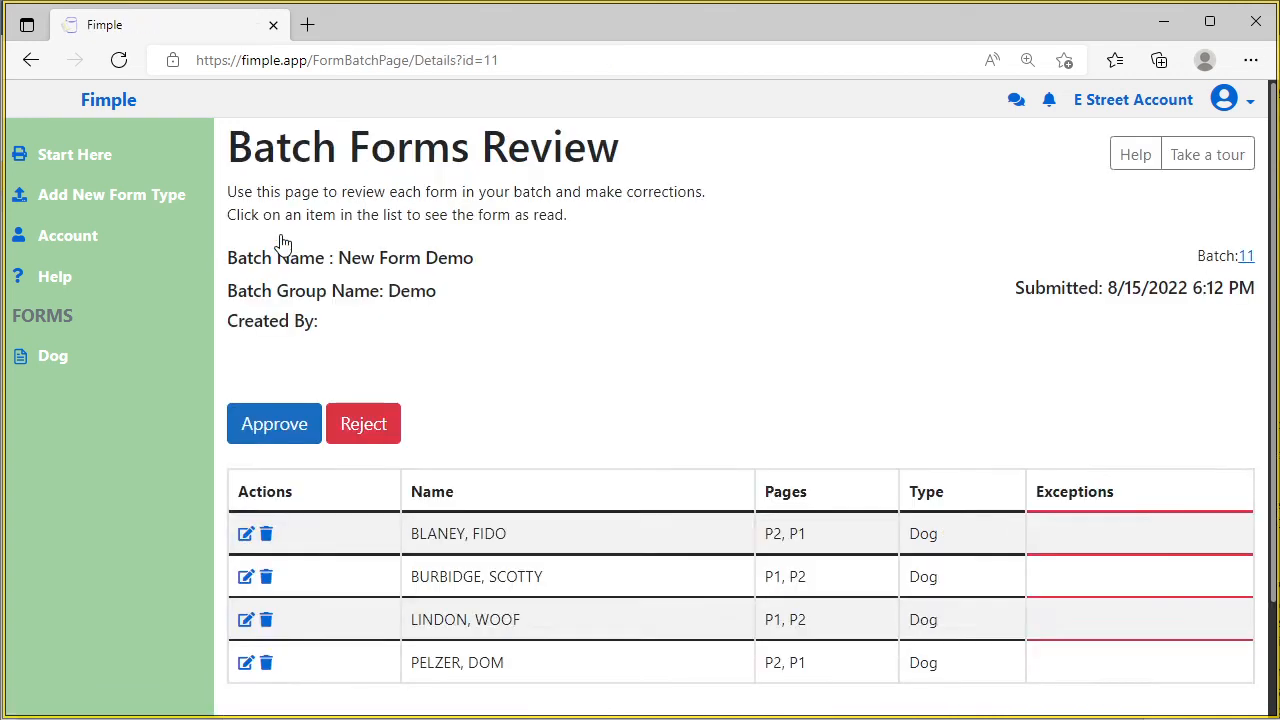
pyautogui.scroll(-1, 532, 452)
pyautogui.scroll(-1, 532, 452)
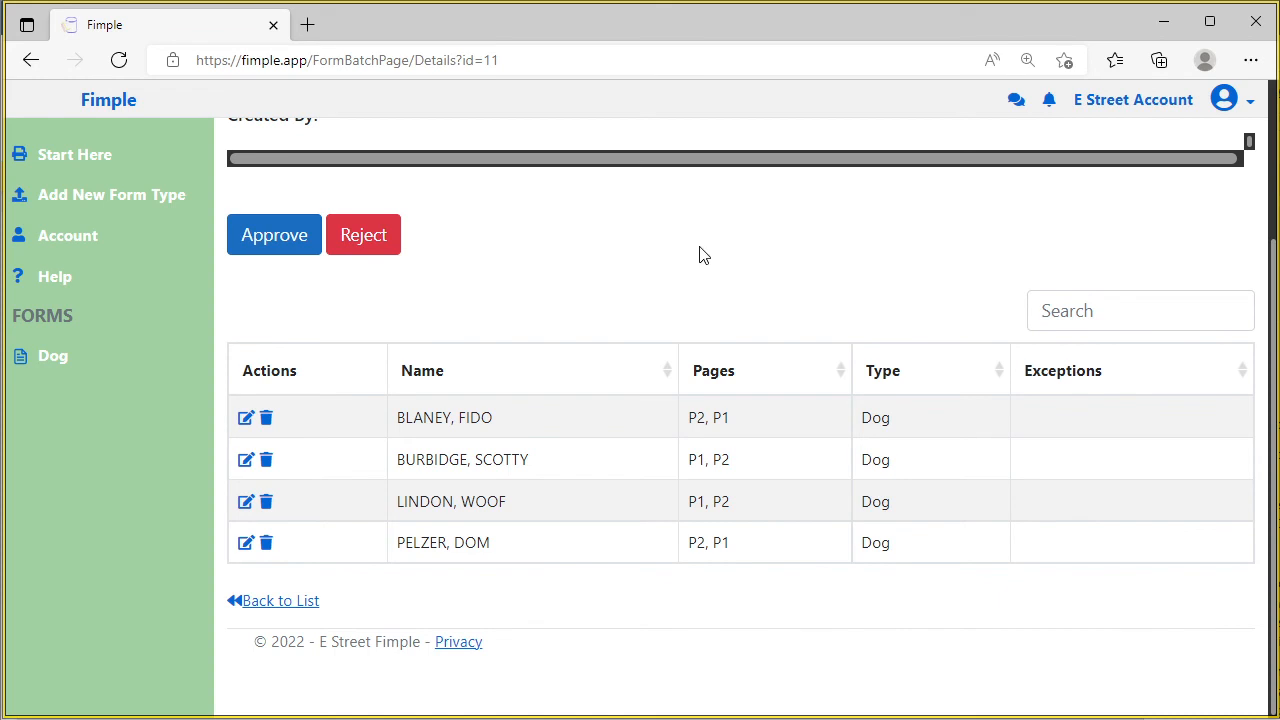
pyautogui.click(270, 245)
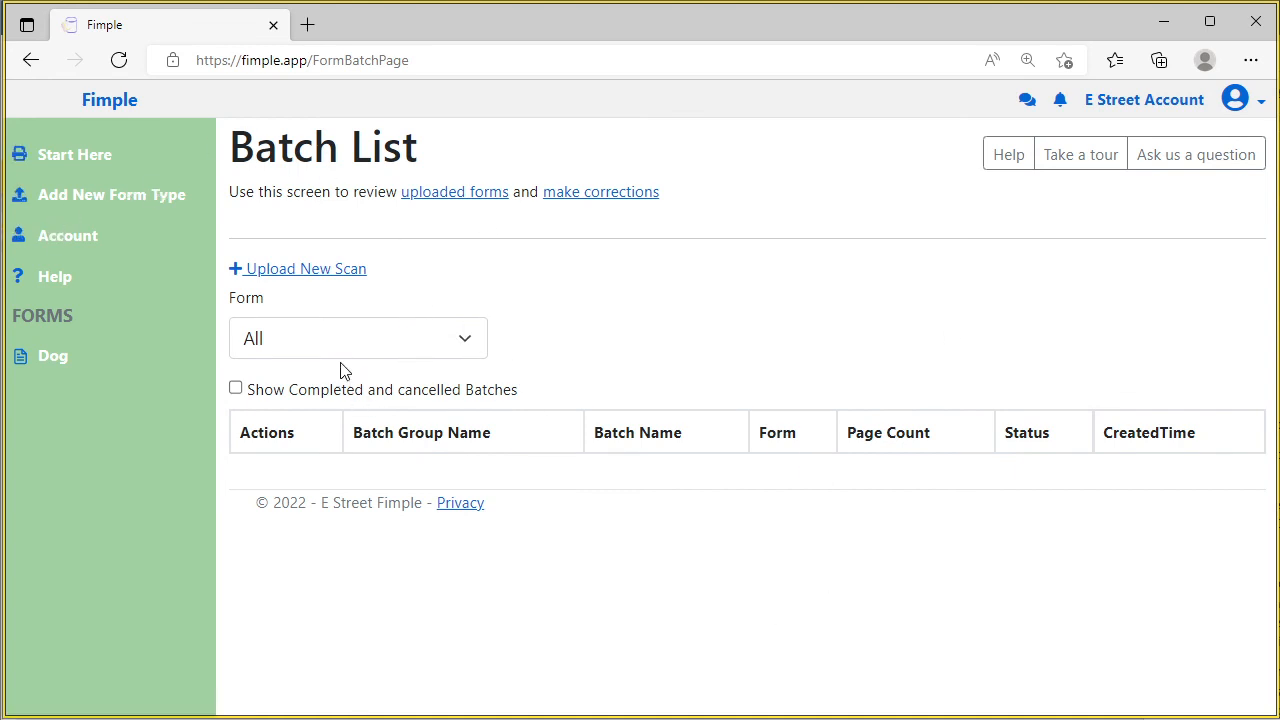
pyautogui.click(235, 390)
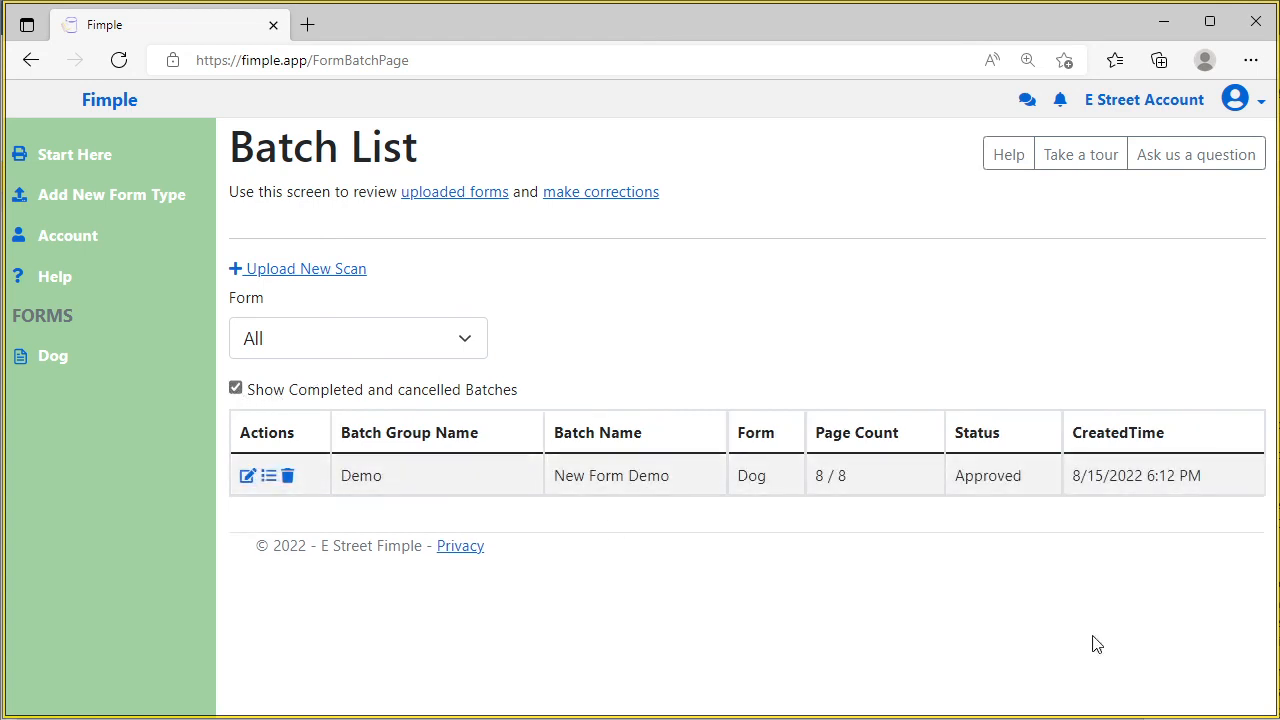